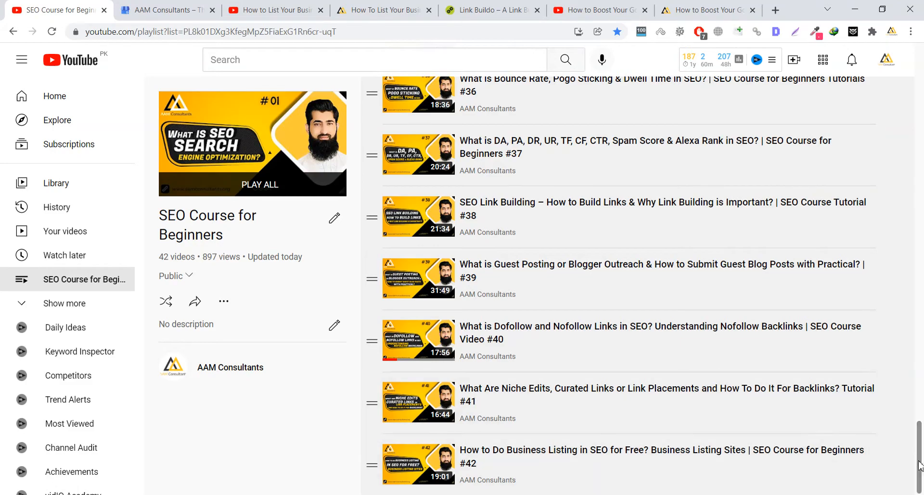
# - Scroll the 'SEO Course for Beginners' playlist to the top to review its 42 videos
pyautogui.moveTo(918, 461); pyautogui.dragTo(922, 480)
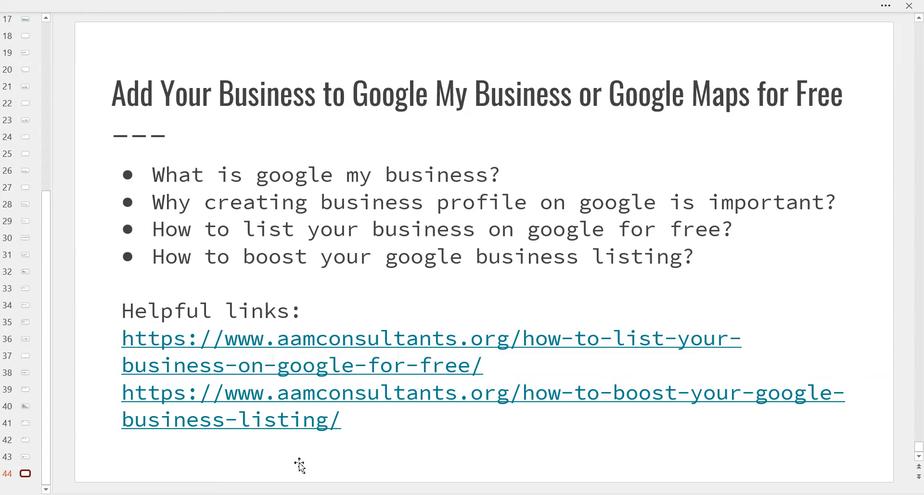
# - Go from the Google My Business slide to Chrome's AAM Consultants Business Profile dashboard
pyautogui.moveTo(307, 490)
pyautogui.click(264, 468)
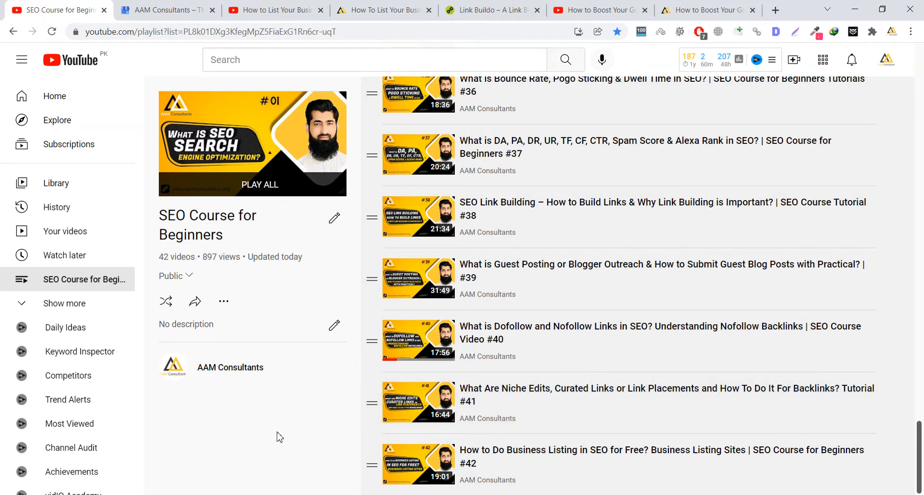
pyautogui.hotkey('alt', 'Tab')
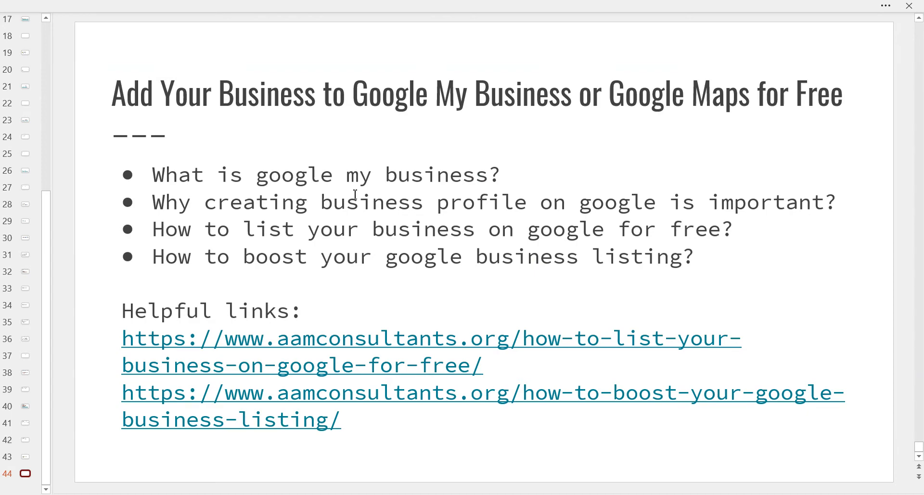
pyautogui.hotkey('alt', 'Tab')
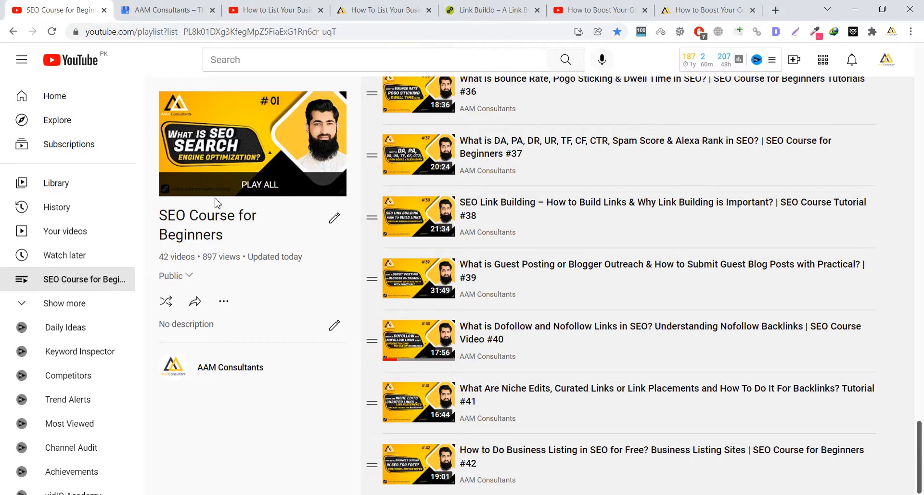
pyautogui.click(155, 11)
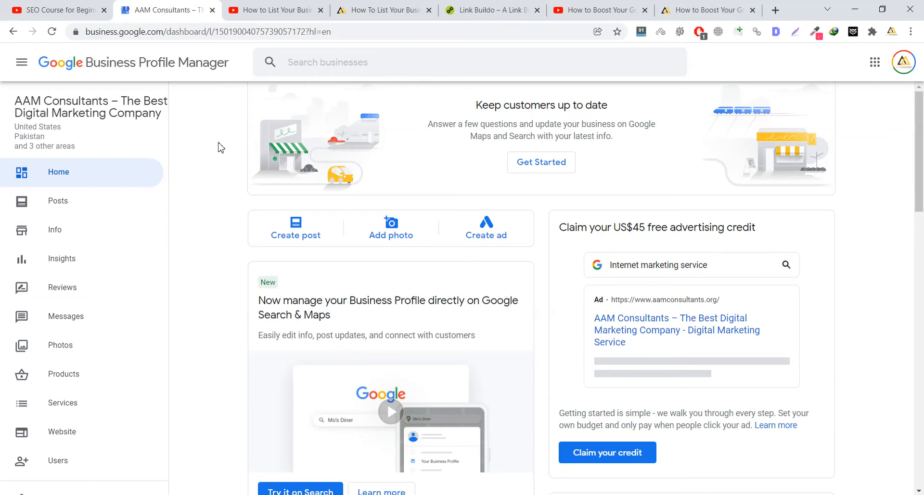
# - Scroll the AAM Consultants dashboard down to the Performance figures and back up
pyautogui.scroll(-1, 220, 148)
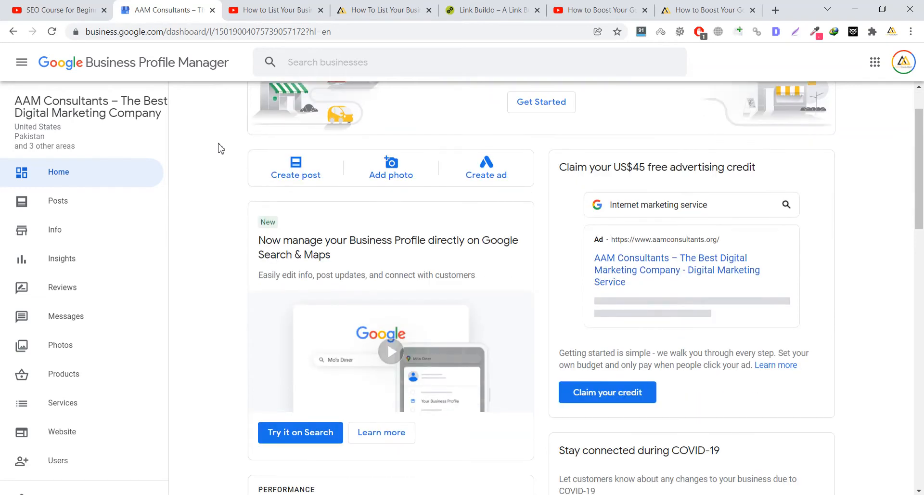
pyautogui.scroll(-1, 221, 148)
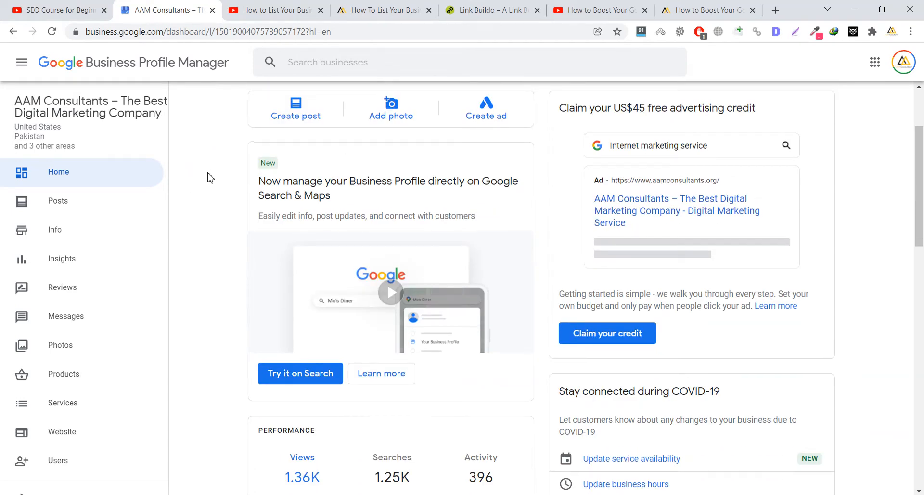
pyautogui.scroll(2, 206, 175)
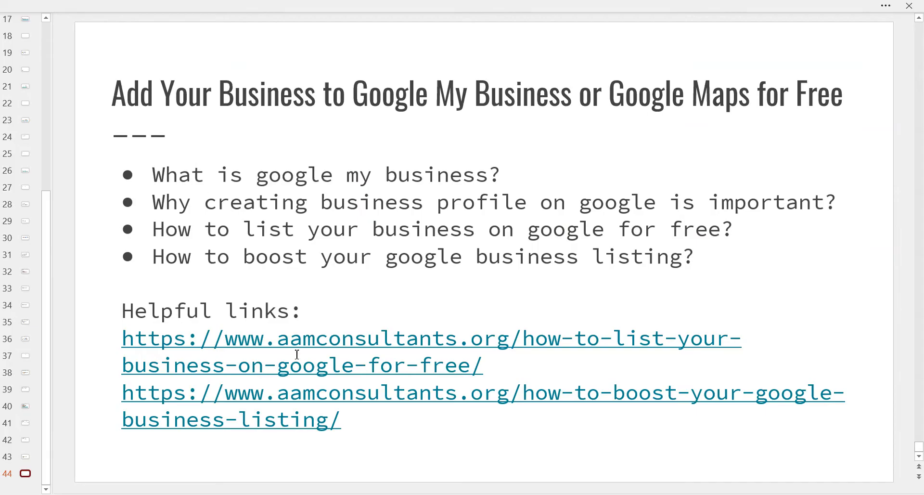
# - Replace the 'google my business' query with a search for 'seo company in lahore'
pyautogui.moveTo(297, 487)
pyautogui.click(358, 477)
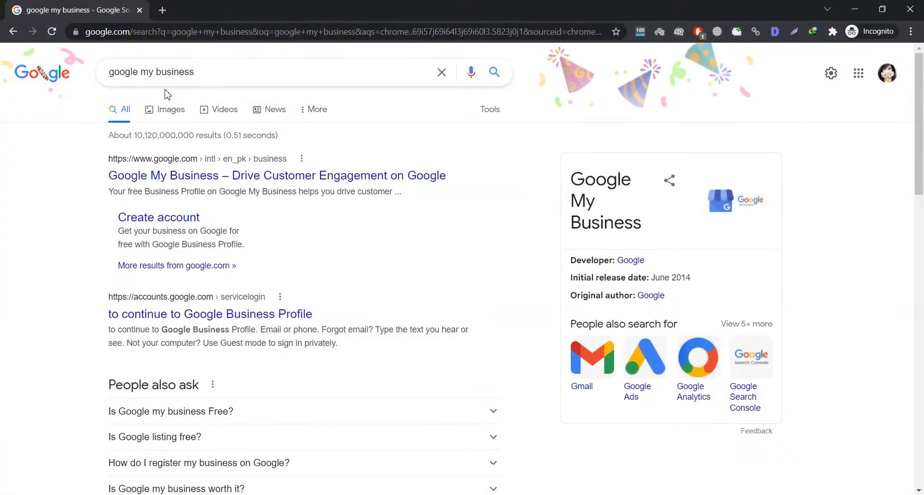
pyautogui.tripleClick(169, 73)
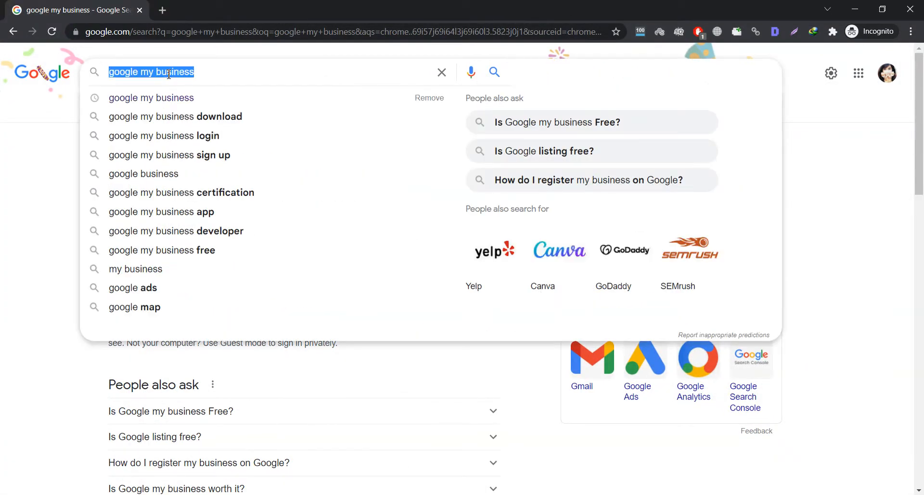
pyautogui.write('seo com')
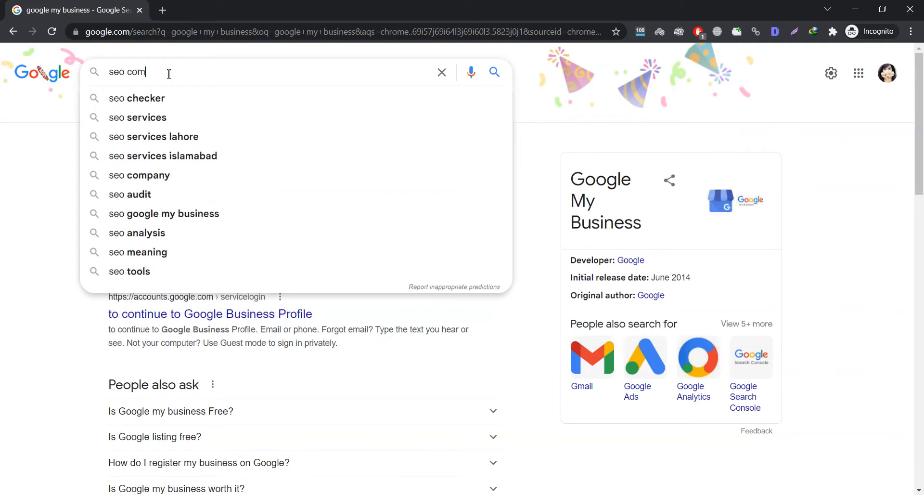
pyautogui.write('pany in lahore')
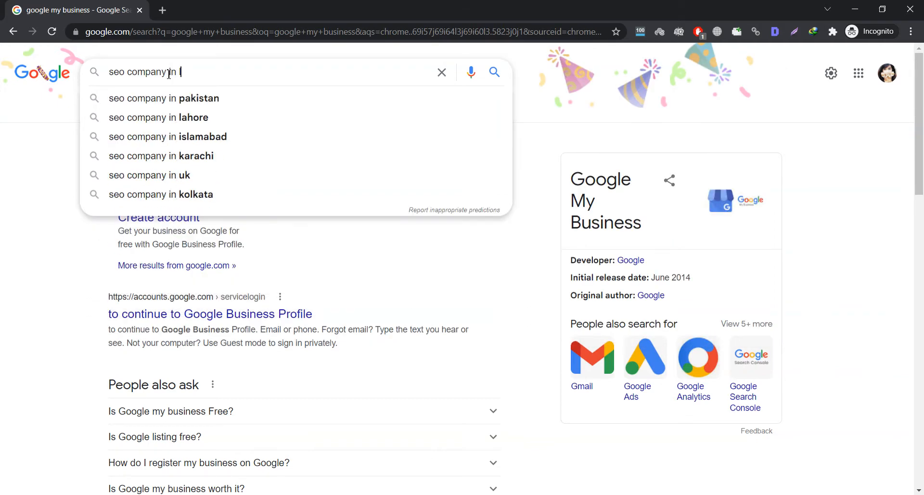
pyautogui.press('Return')
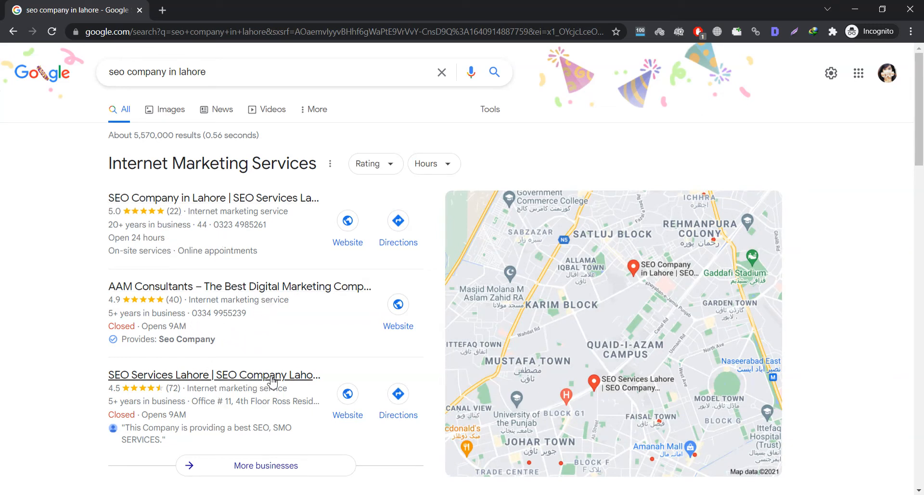
# - Scan the local business results and open the full More businesses list
pyautogui.scroll(-3, 366, 363)
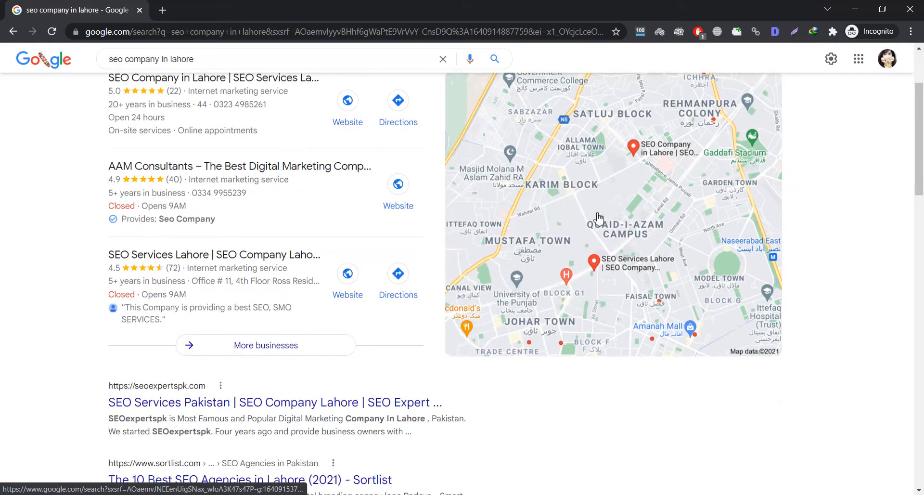
pyautogui.scroll(3, 319, 283)
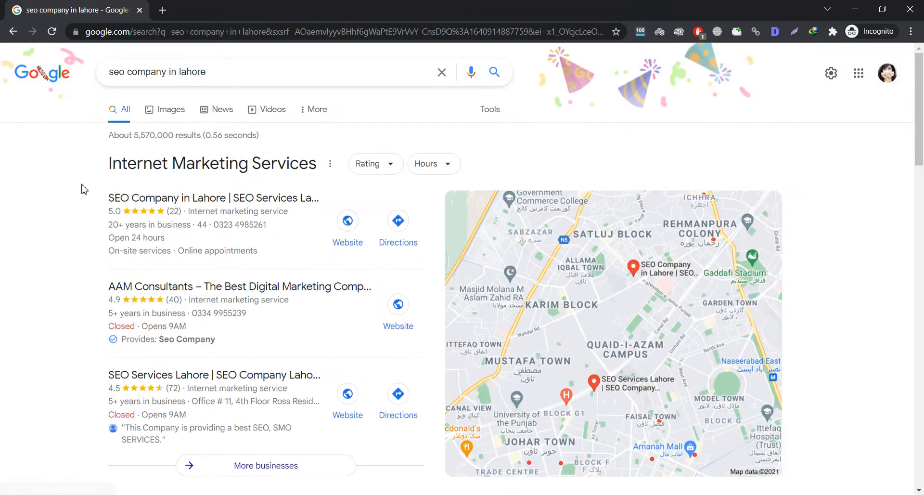
pyautogui.scroll(-6, 221, 206)
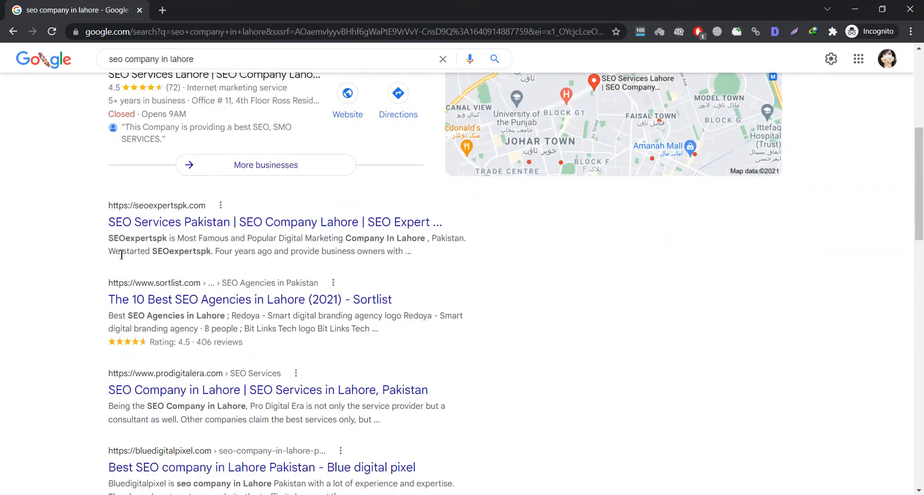
pyautogui.scroll(6, 226, 253)
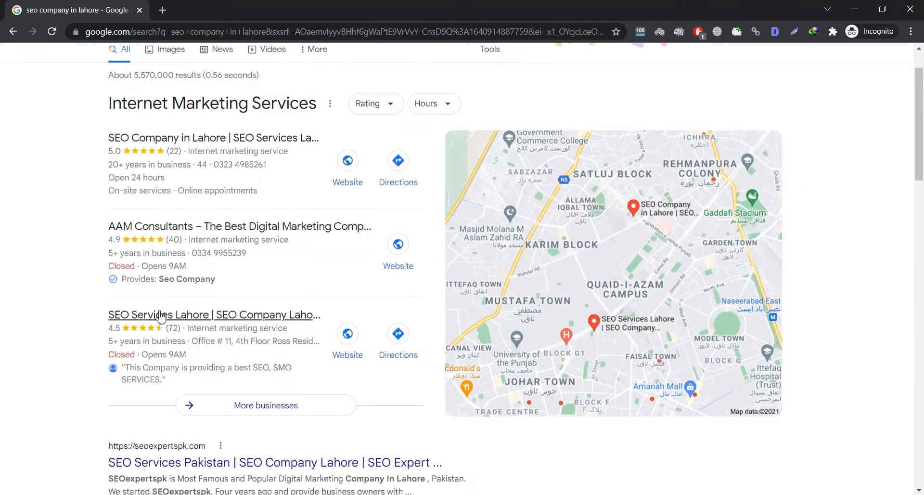
pyautogui.scroll(1, 186, 302)
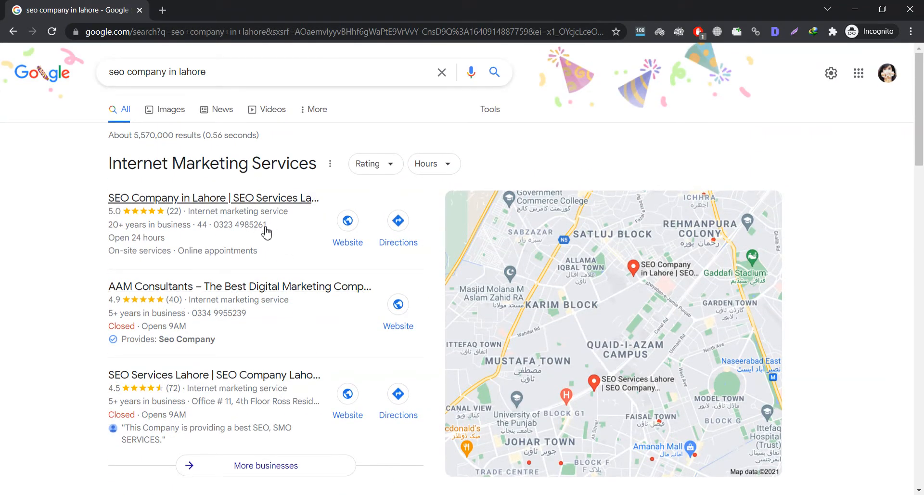
pyautogui.scroll(-1, 266, 171)
pyautogui.click(263, 410)
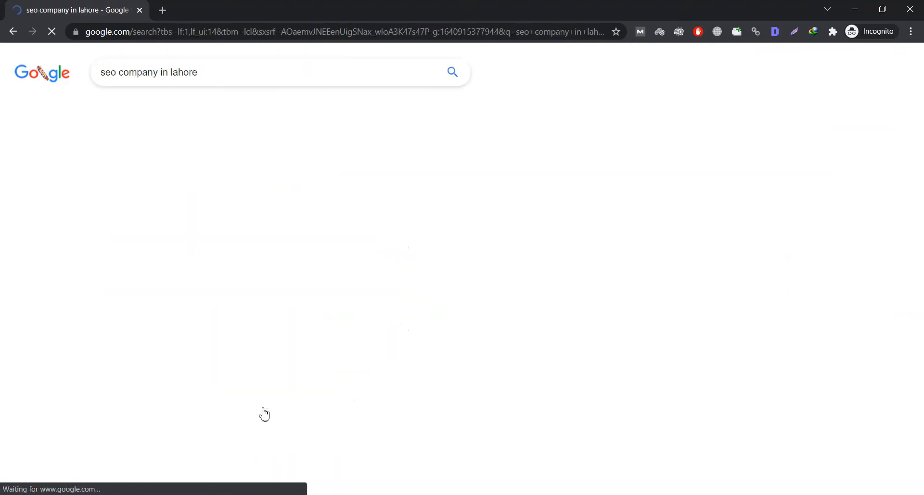
# - Check the AAM Consultants listing panel, then go back to the four-question slide
pyautogui.moveTo(247, 181)
pyautogui.mouseDown()
pyautogui.moveTo(248, 462)
pyautogui.moveTo(263, 246)
pyautogui.moveTo(255, 168)
pyautogui.mouseUp()
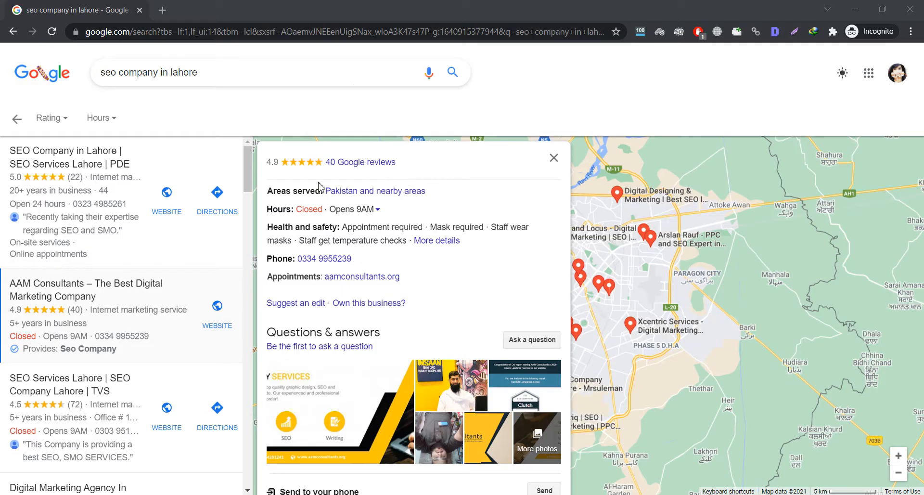
pyautogui.hotkey('alt', 'Tab')
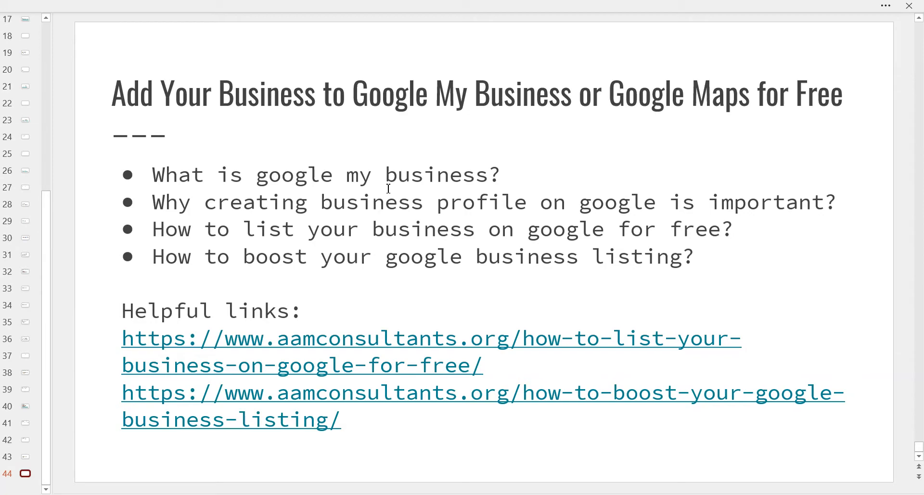
# - Pass through the YouTube playlist and return to Chrome's AAM Consultants profile tab
pyautogui.moveTo(305, 489)
pyautogui.click(272, 476)
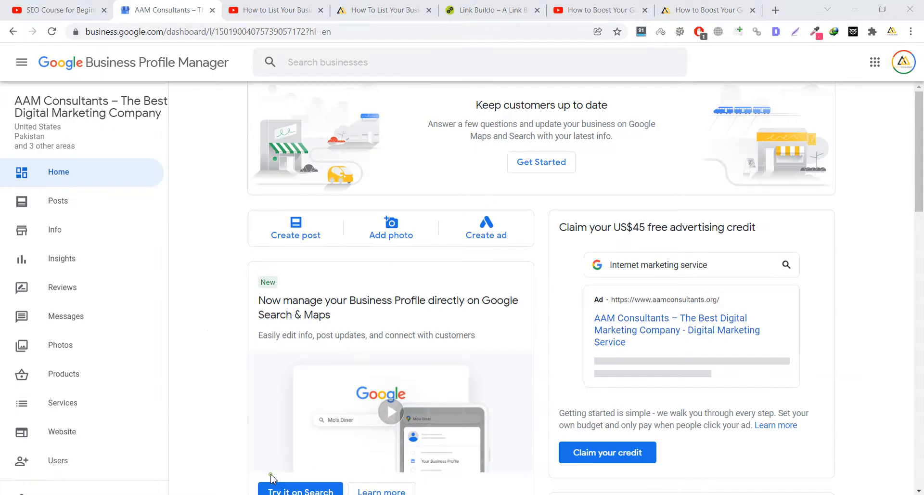
pyautogui.hotkey('ctrl', '1')
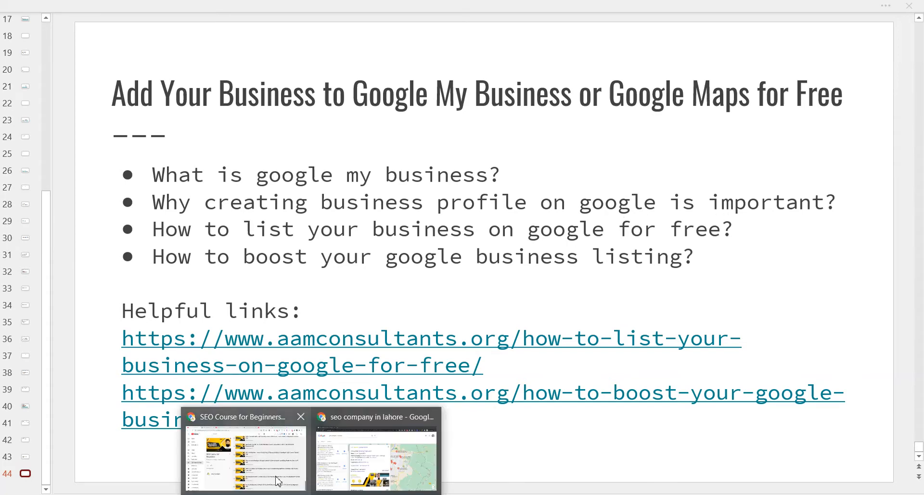
pyautogui.click(275, 477)
pyautogui.click(159, 9)
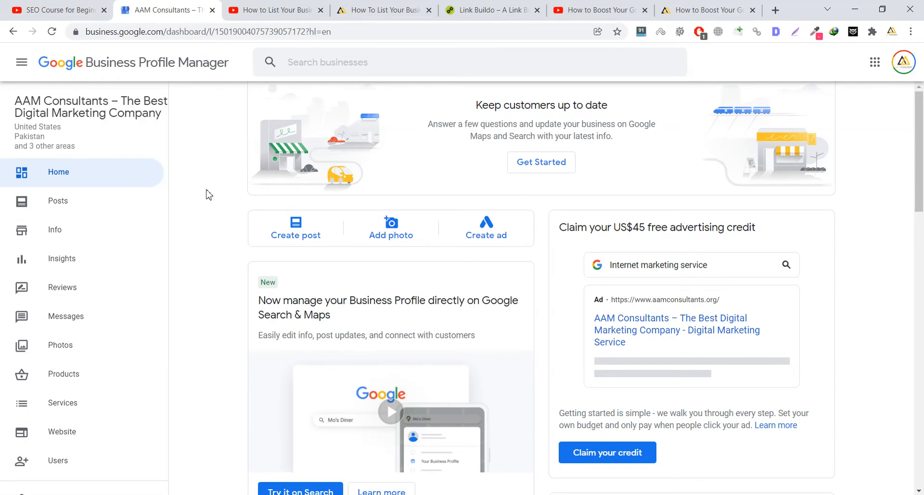
# - Open the Info page with its category, five service-area countries and opening hours
pyautogui.scroll(-15, 199, 185)
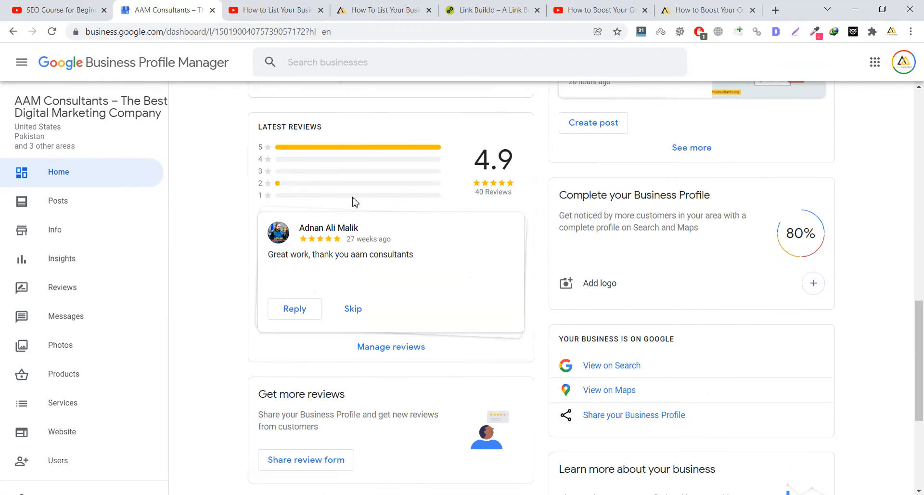
pyautogui.scroll(-1, 380, 201)
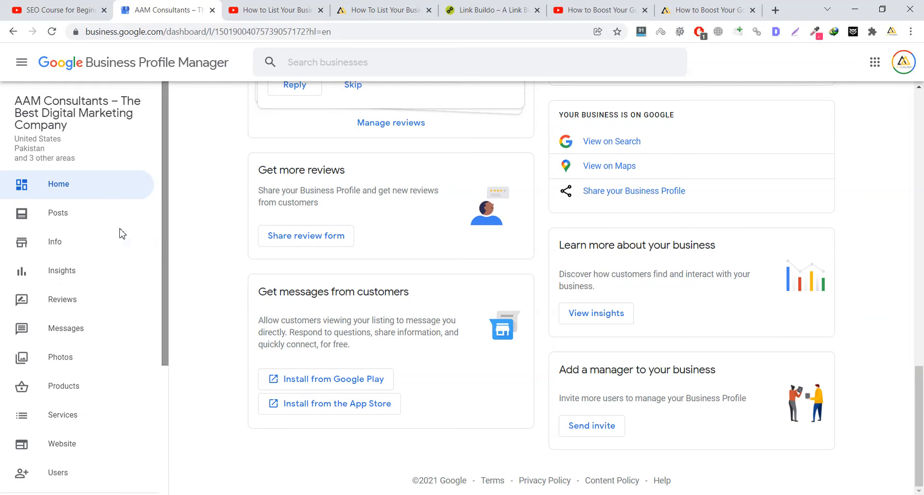
pyautogui.click(64, 243)
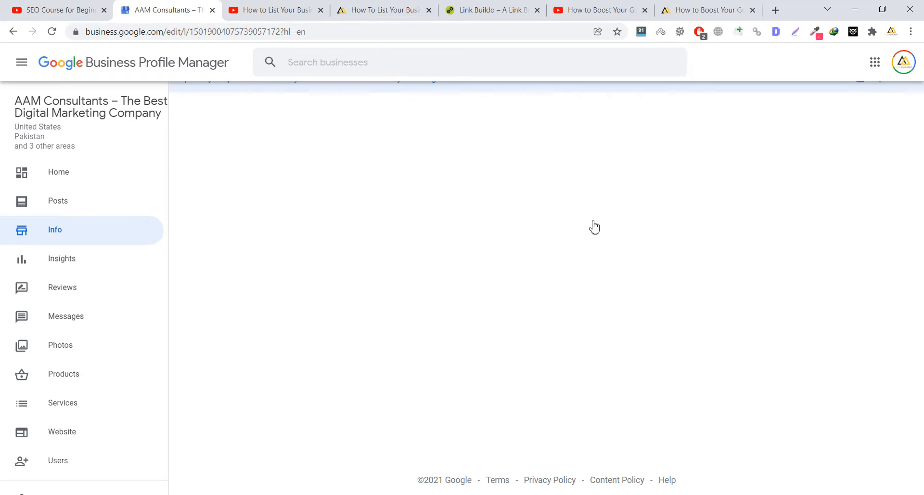
pyautogui.moveTo(920, 124); pyautogui.dragTo(923, 106)
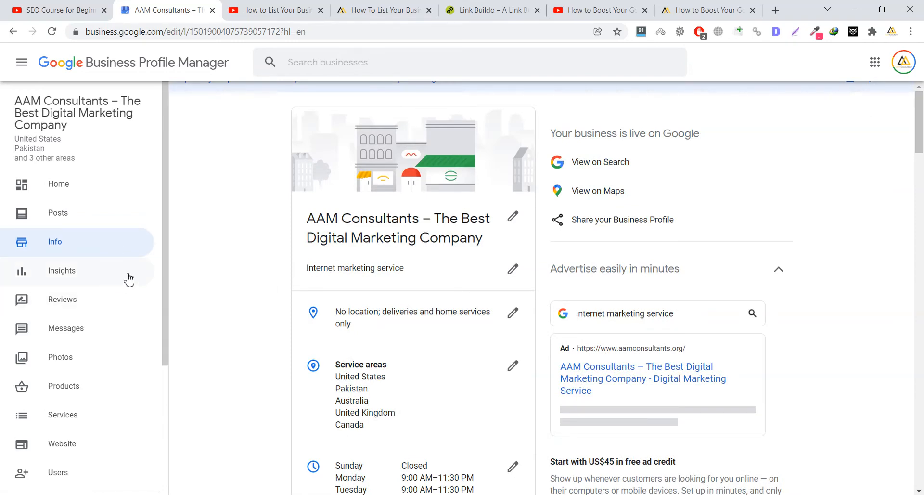
pyautogui.click(74, 270)
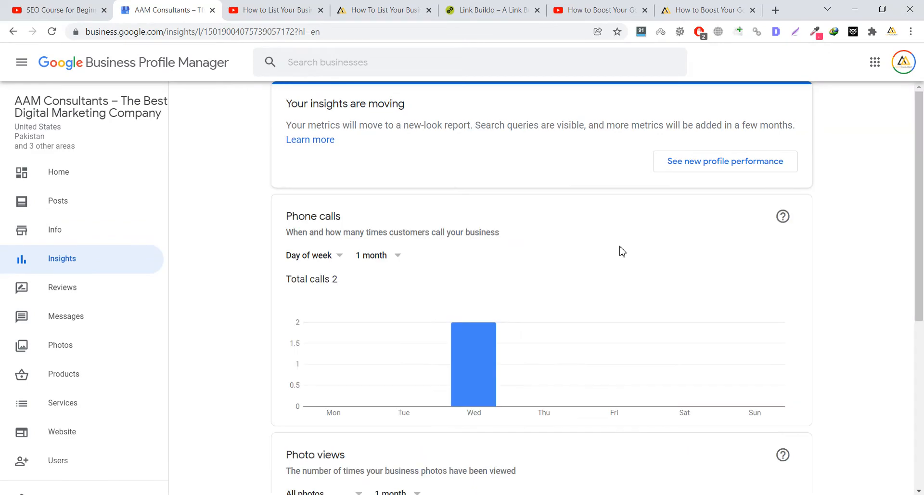
pyautogui.scroll(-1, 545, 273)
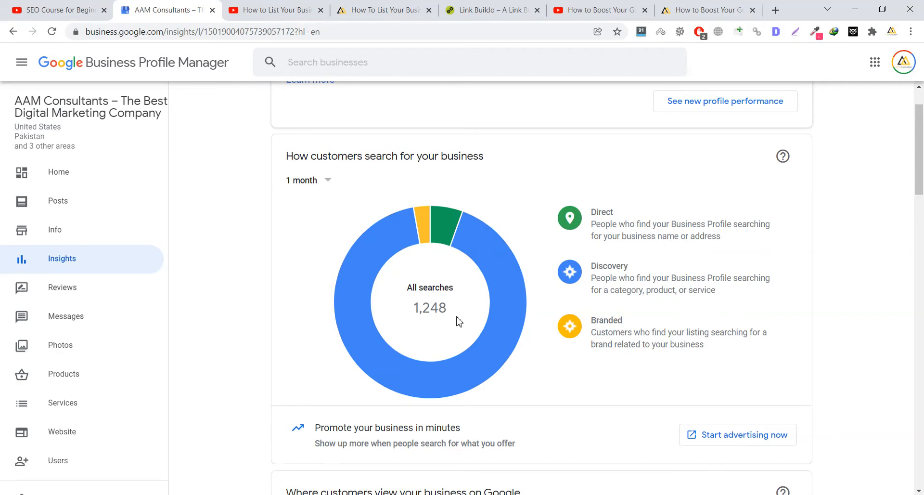
pyautogui.click(328, 183)
pyautogui.click(253, 240)
pyautogui.moveTo(459, 245)
pyautogui.moveTo(427, 226)
pyautogui.moveTo(673, 346)
pyautogui.moveTo(610, 337)
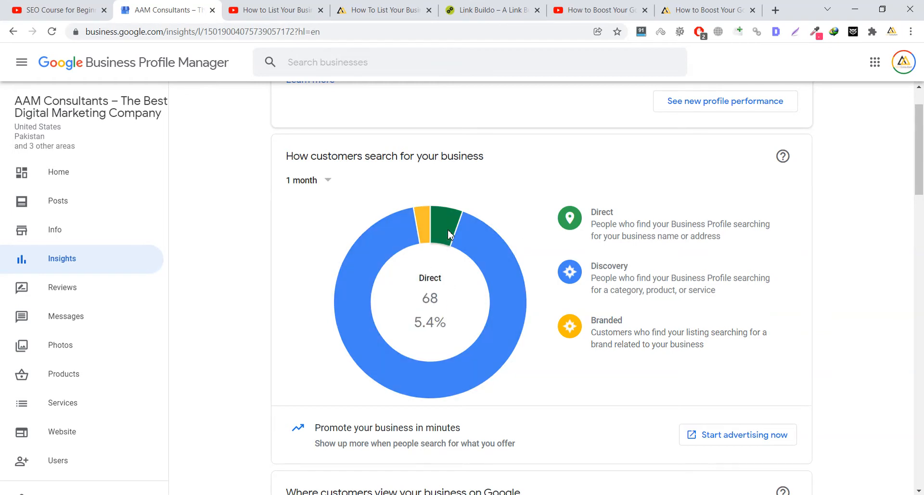
pyautogui.moveTo(672, 238)
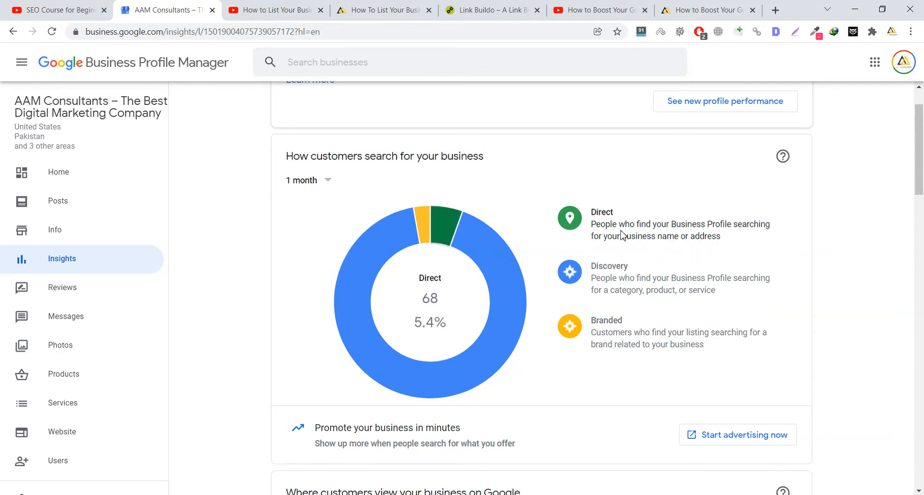
pyautogui.moveTo(460, 216)
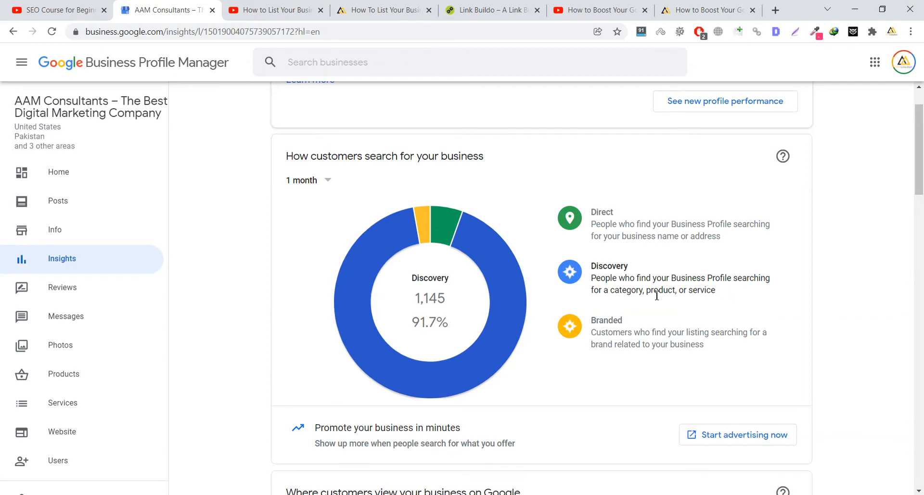
pyautogui.scroll(-7, 659, 279)
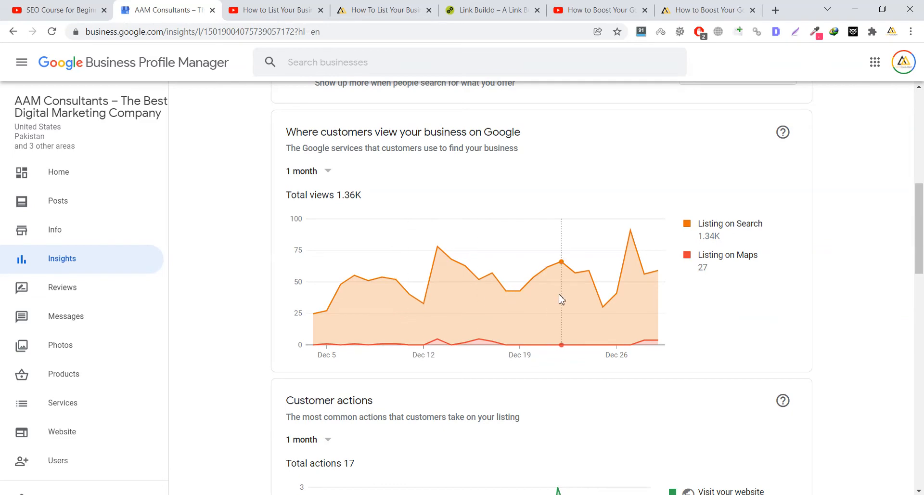
# - Scroll through the Insights charts for the AAM Consultants profile
pyautogui.moveTo(923, 240); pyautogui.dragTo(923, 149)
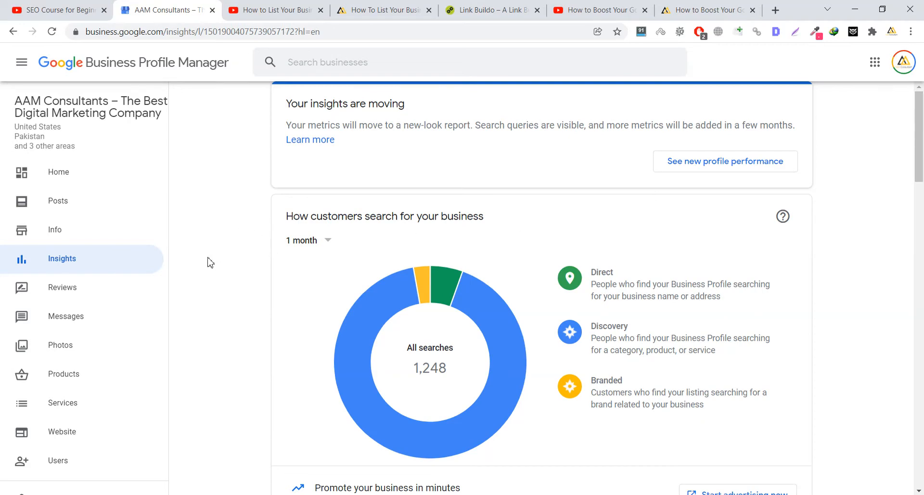
pyautogui.moveTo(923, 189); pyautogui.dragTo(922, 286)
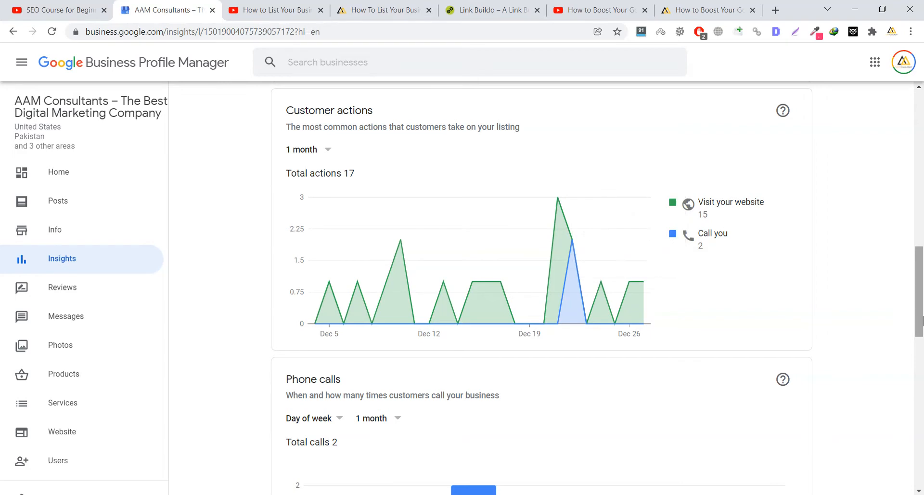
pyautogui.moveTo(923, 278); pyautogui.dragTo(922, 124)
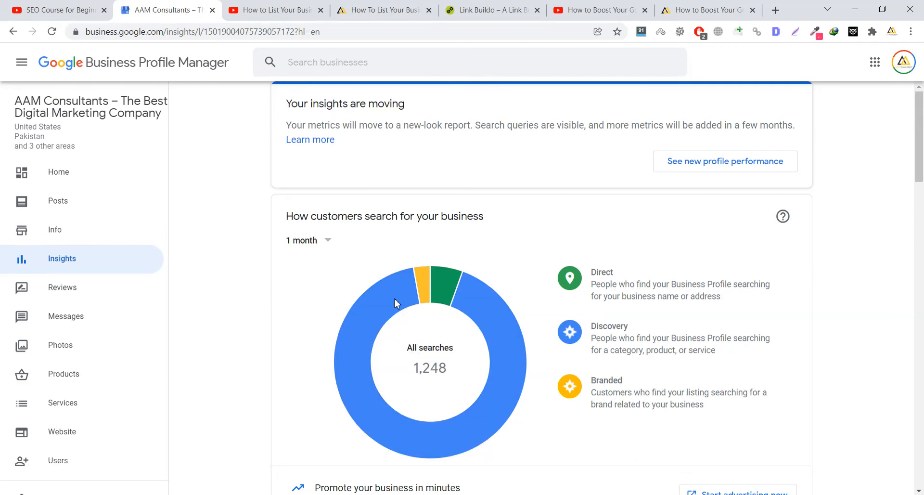
pyautogui.moveTo(377, 325)
pyautogui.scroll(-1, 245, 210)
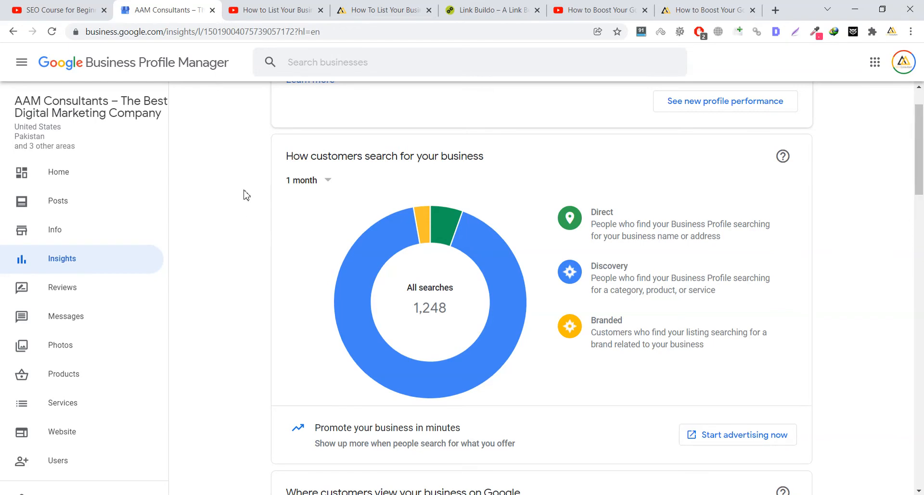
pyautogui.scroll(1, 466, 286)
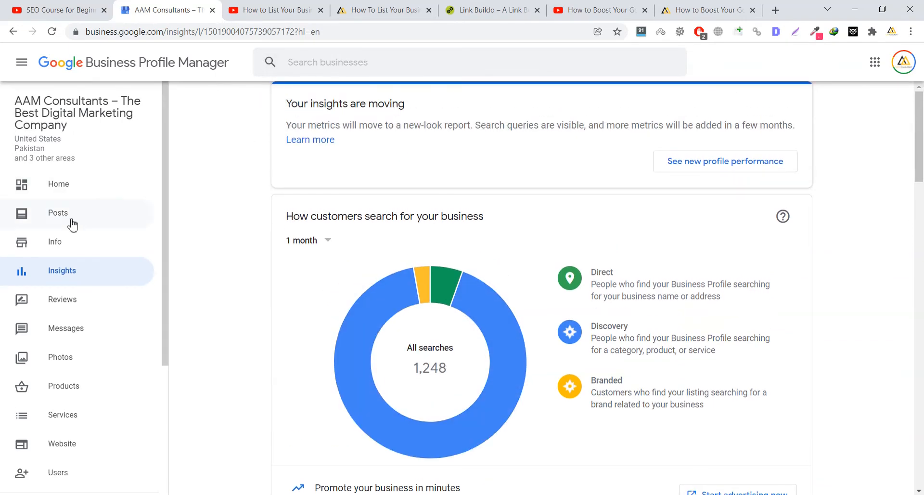
# - Open the Info page and scroll to the opening hours and closure options
pyautogui.click(62, 235)
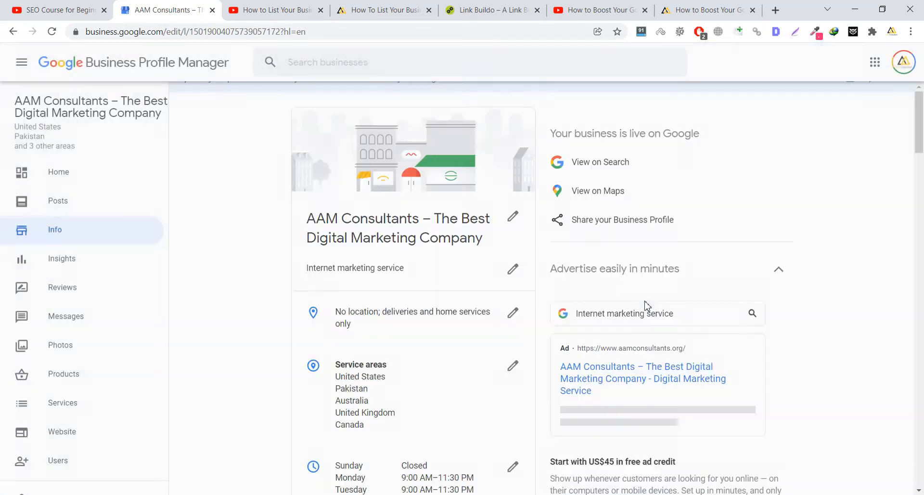
pyautogui.scroll(-7, 693, 288)
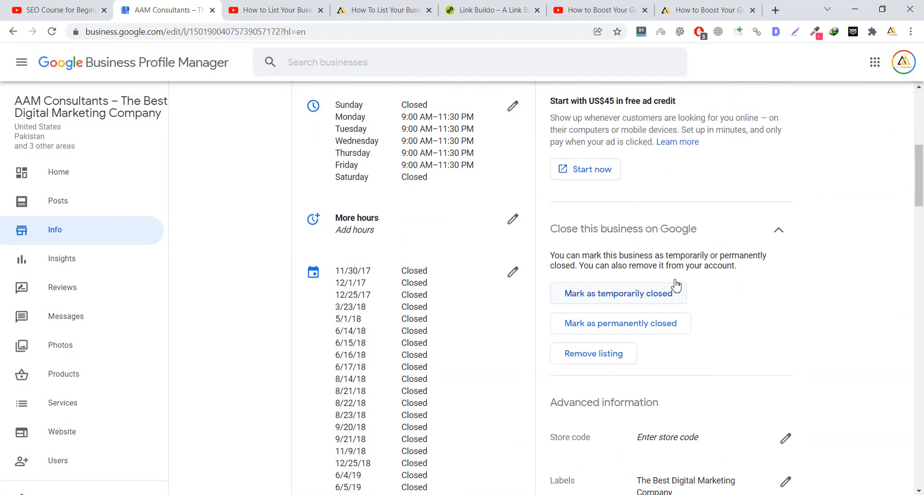
pyautogui.scroll(-3, 654, 274)
pyautogui.scroll(10, 601, 231)
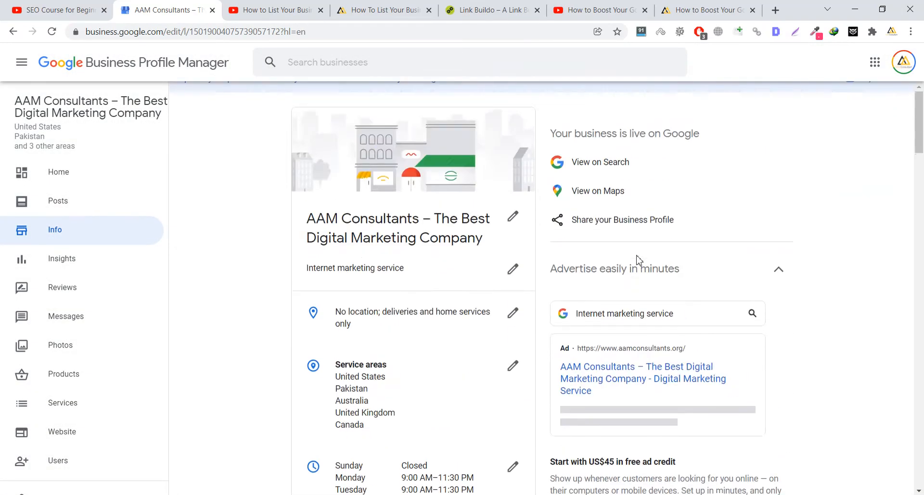
# - View the business profile in Google Search and scroll through the results
pyautogui.click(589, 165)
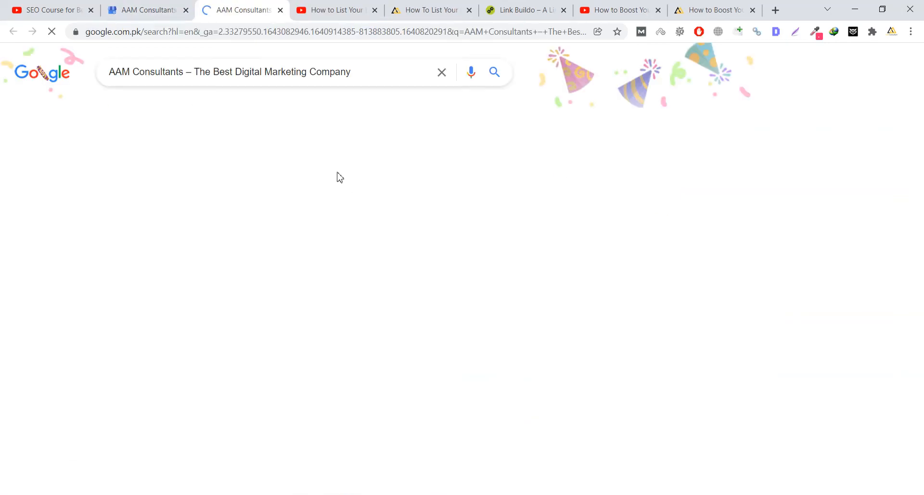
pyautogui.scroll(-1, 747, 261)
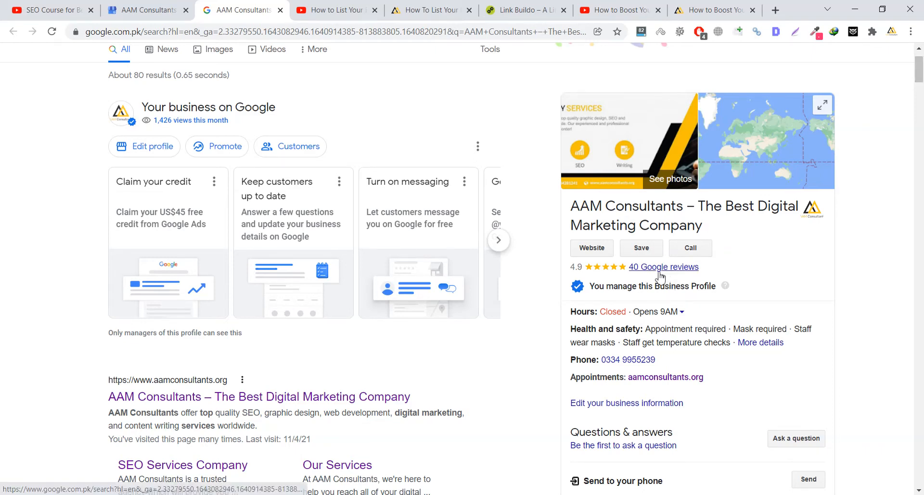
pyautogui.scroll(-2, 725, 319)
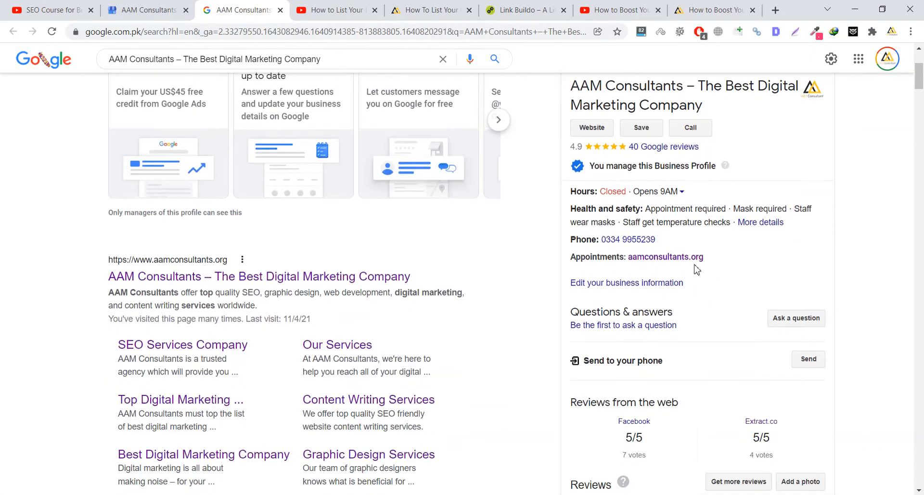
pyautogui.scroll(-5, 567, 326)
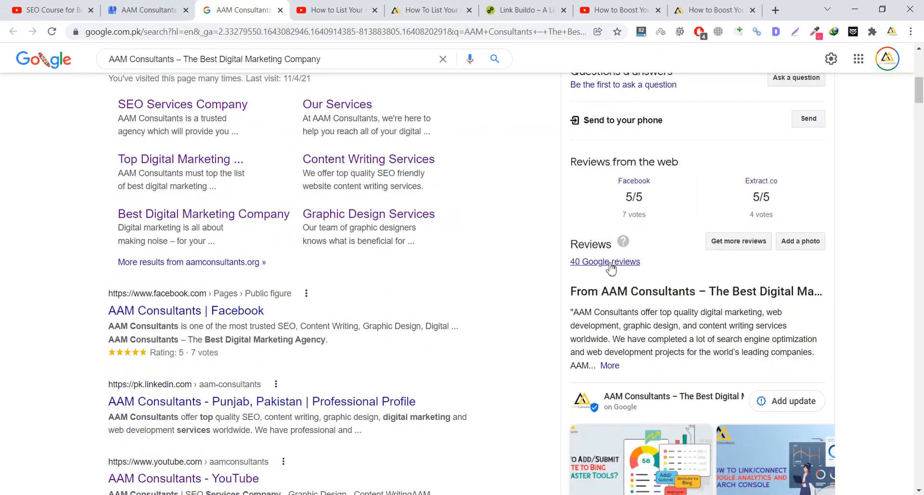
pyautogui.scroll(-4, 605, 272)
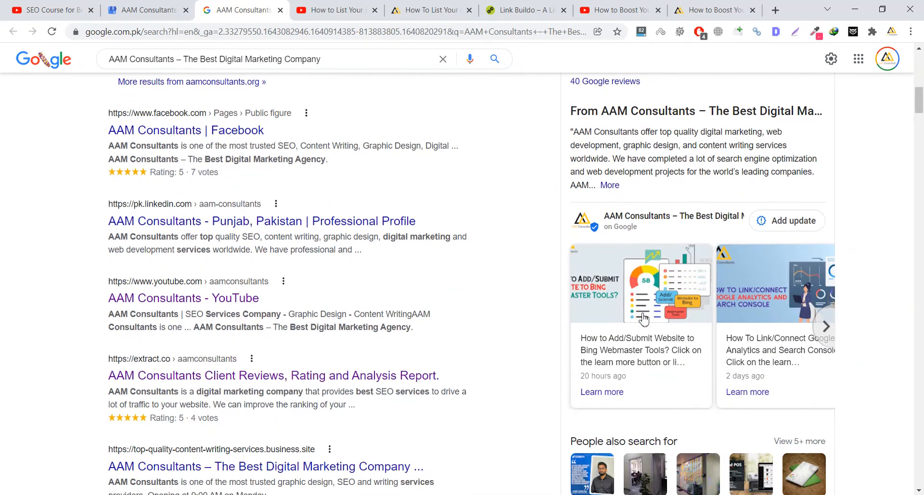
pyautogui.scroll(-1, 654, 322)
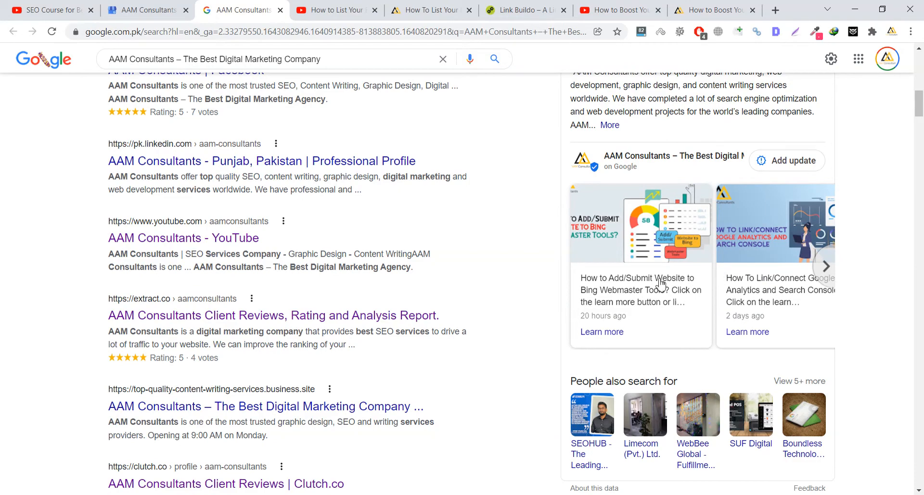
pyautogui.scroll(9, 842, 120)
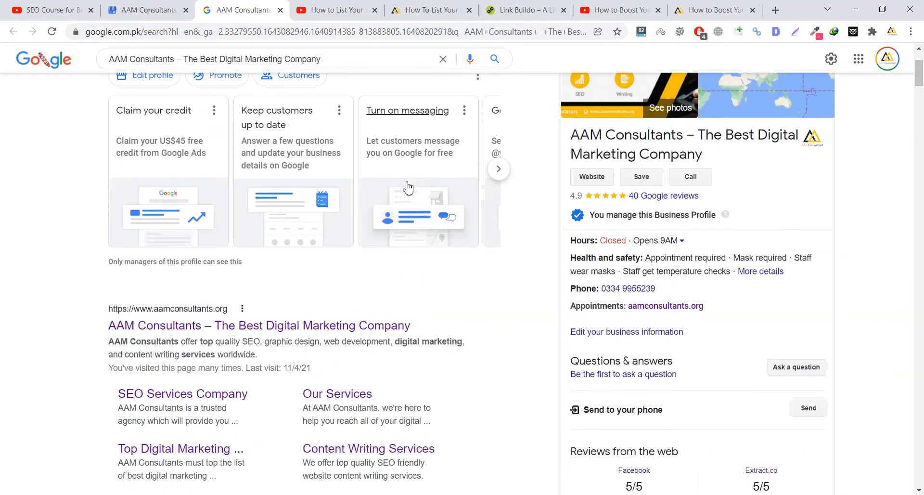
pyautogui.scroll(3, 365, 173)
# - Trim the query to 'AAM Consultants', rerun it, then return to the Info page
pyautogui.moveTo(185, 73); pyautogui.dragTo(387, 75)
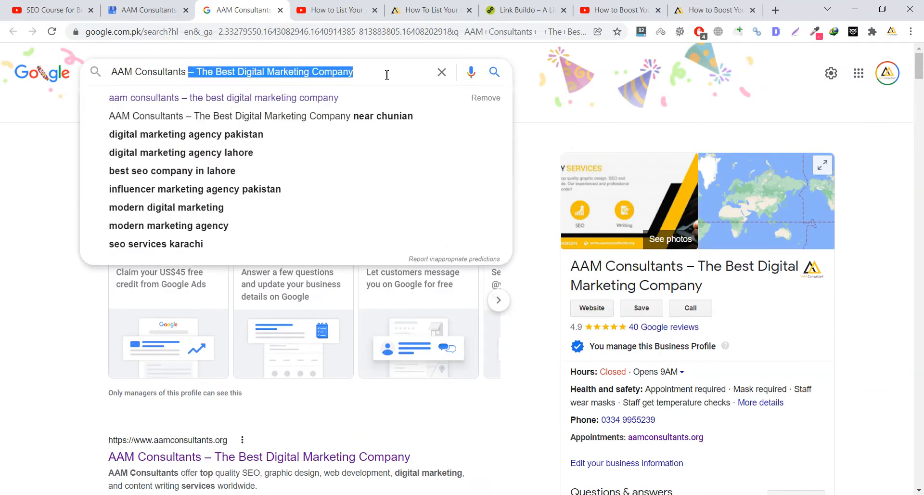
pyautogui.press('BackSpace')
pyautogui.press('Return')
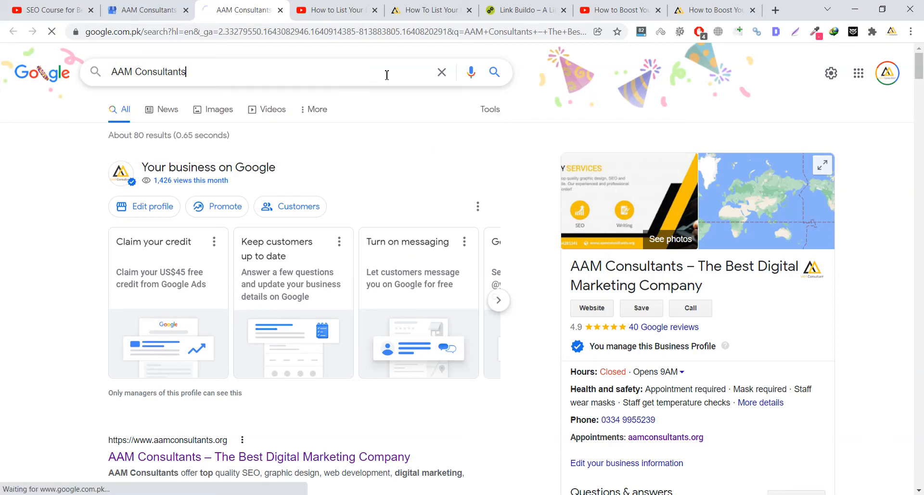
pyautogui.scroll(-6, 478, 198)
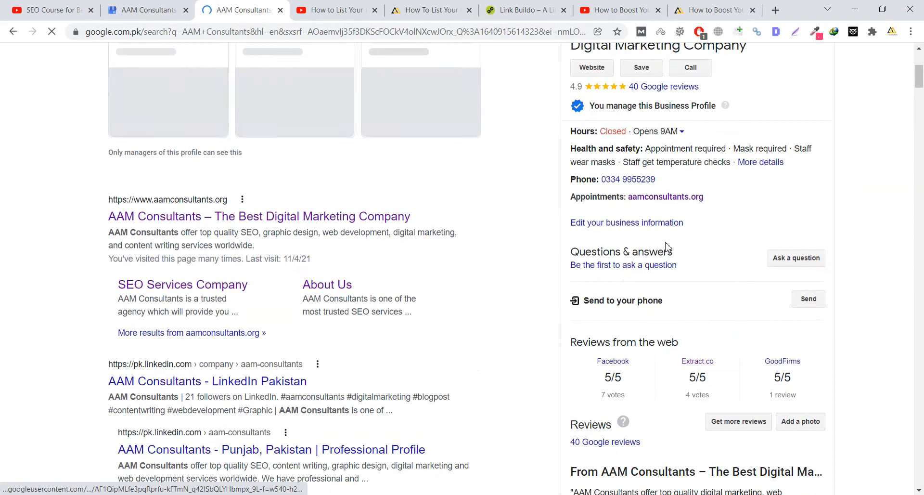
pyautogui.scroll(6, 668, 245)
pyautogui.click(136, 14)
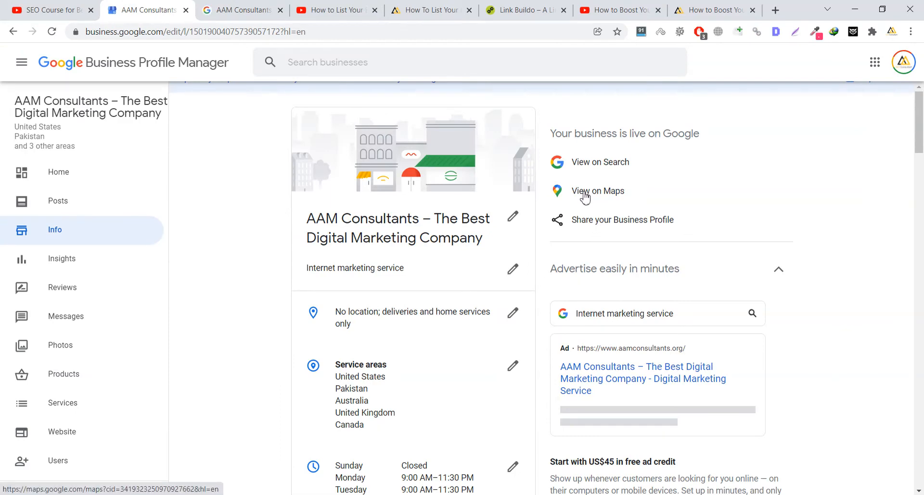
# - Open the AAM Consultants Google Maps listing with its 4.9 rating and compare it with the Info page
pyautogui.click(585, 194)
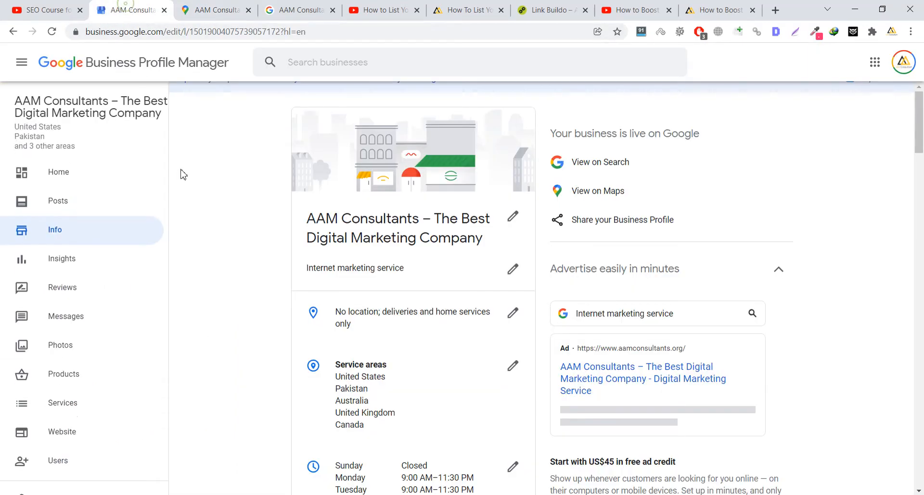
pyautogui.click(130, 10)
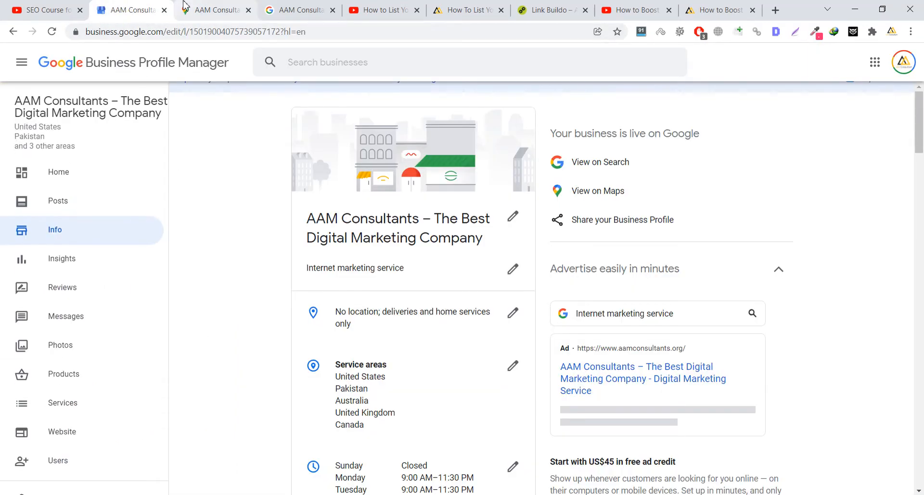
pyautogui.click(184, 7)
pyautogui.click(126, 9)
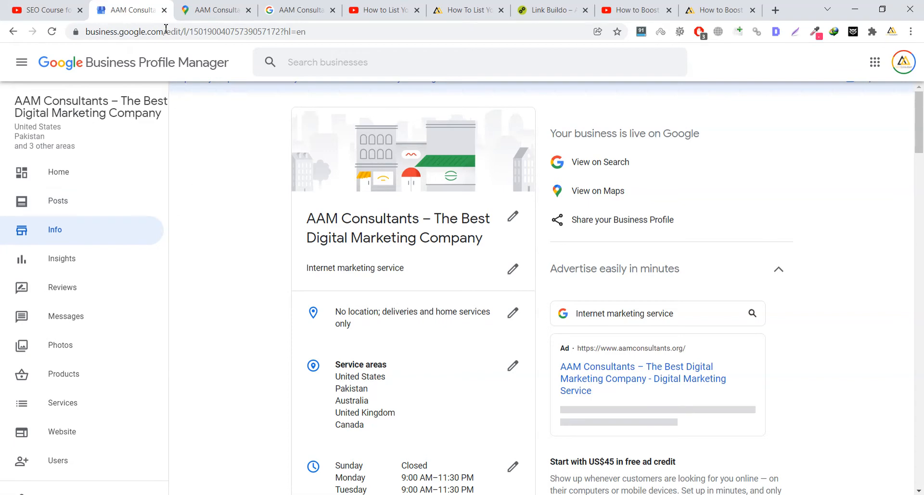
pyautogui.click(214, 7)
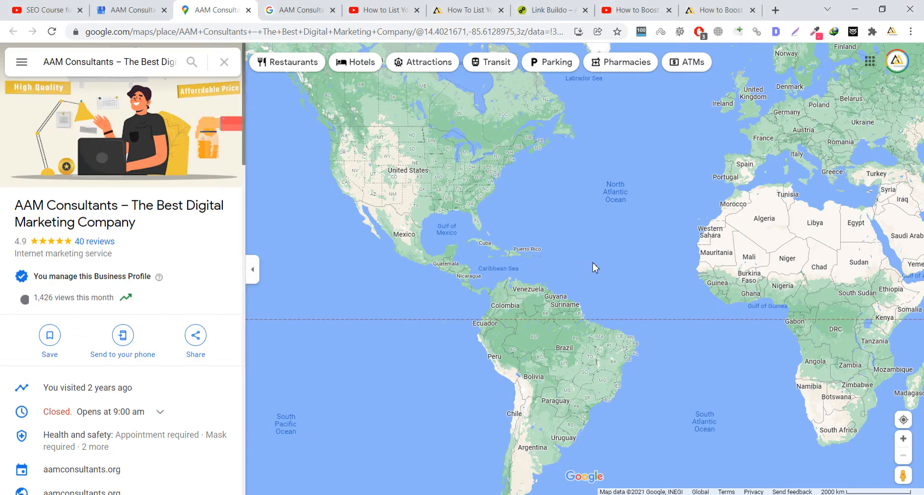
pyautogui.click(367, 5)
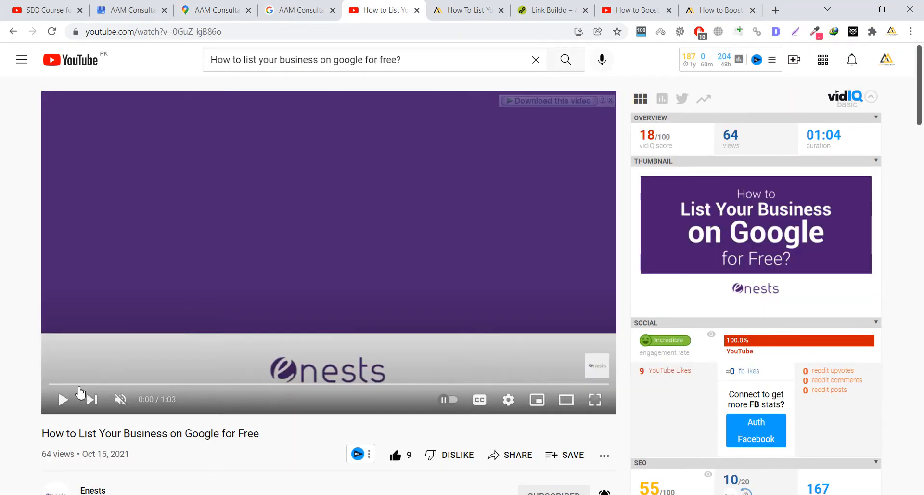
# - Play the 'How to List Your Business on Google for Free' video and highlight its seven setup steps
pyautogui.click(63, 401)
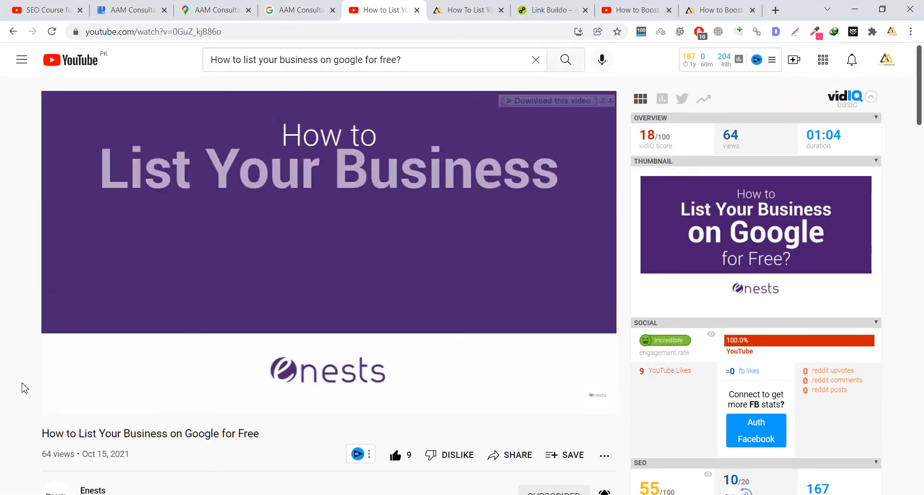
pyautogui.scroll(-3, 30, 388)
pyautogui.scroll(-2, 35, 377)
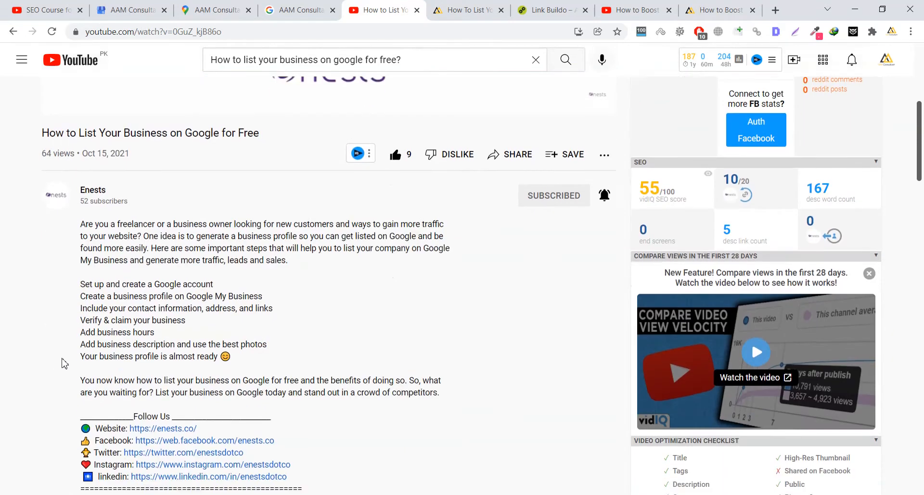
pyautogui.moveTo(80, 284); pyautogui.dragTo(273, 359)
pyautogui.click(272, 358)
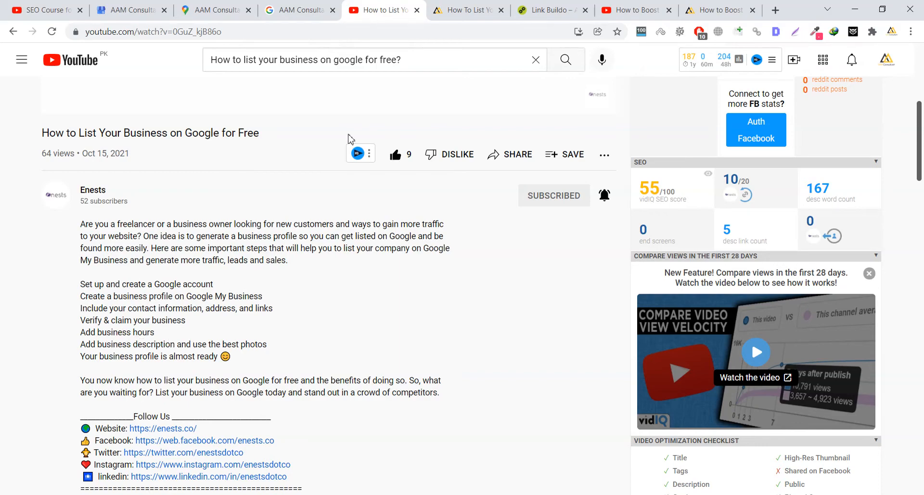
pyautogui.click(457, 9)
pyautogui.scroll(-3, 380, 240)
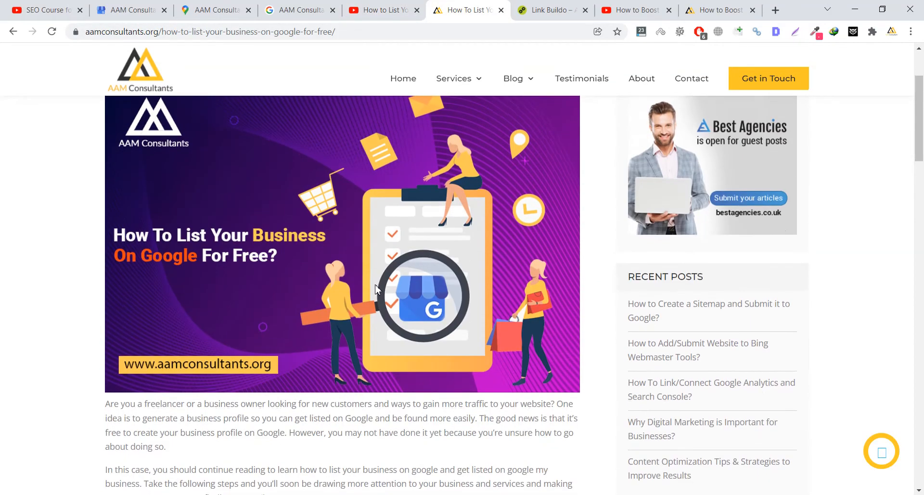
# - Return to the top of the AAM Consultants article, then switch to the YouTube listing-video tab
pyautogui.scroll(-15, 377, 286)
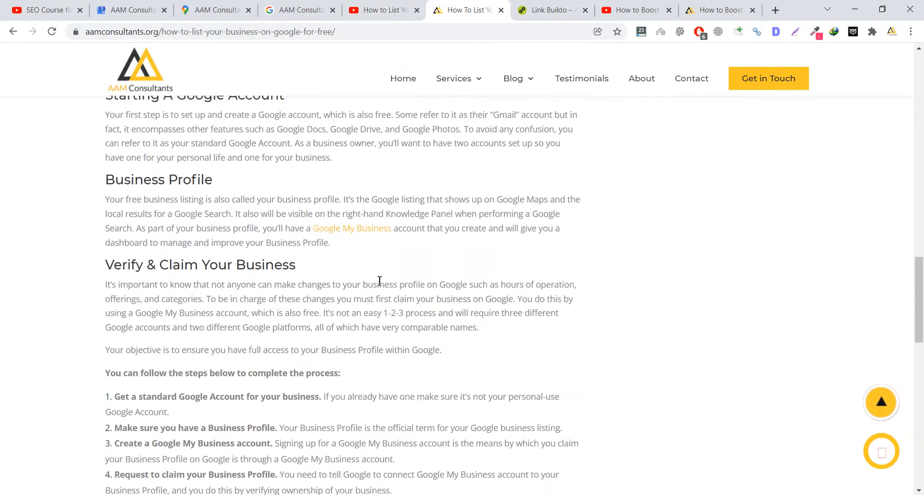
pyautogui.scroll(-20, 379, 280)
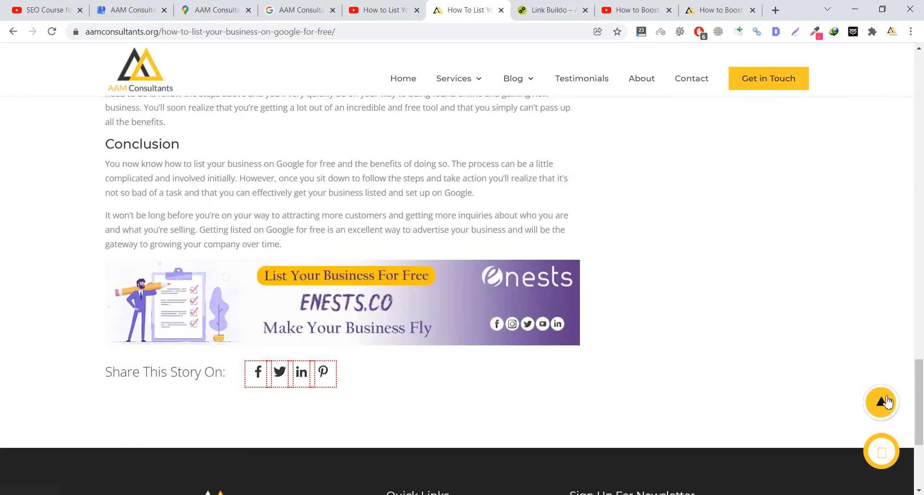
pyautogui.click(882, 401)
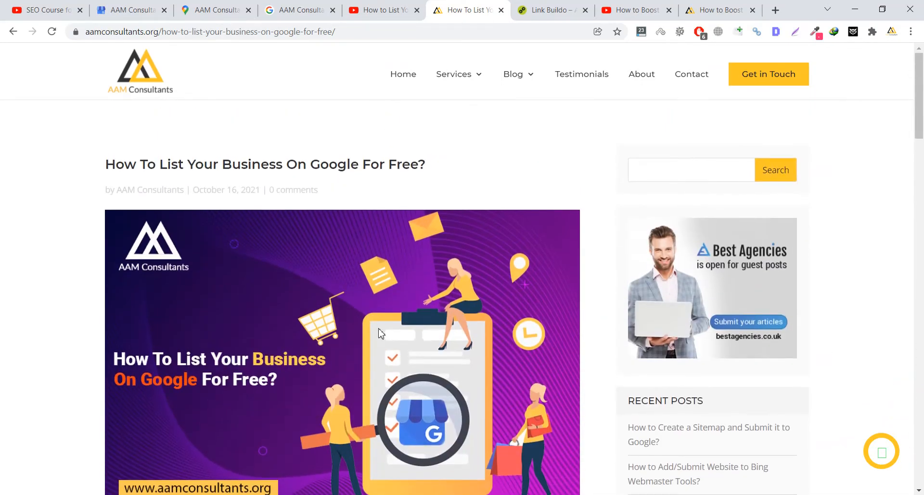
pyautogui.click(382, 10)
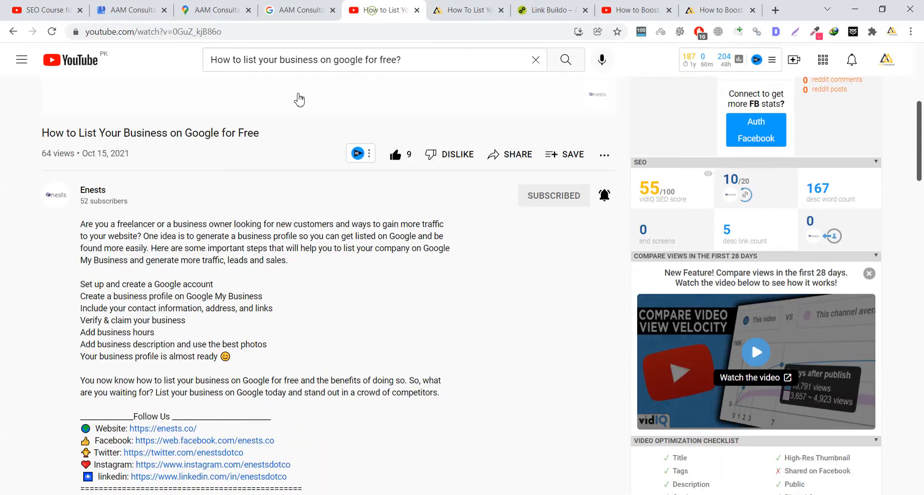
# - Scroll back up to the YouTube video player, then bring forward the incognito 'seo company in lahore' results window
pyautogui.scroll(6, 122, 265)
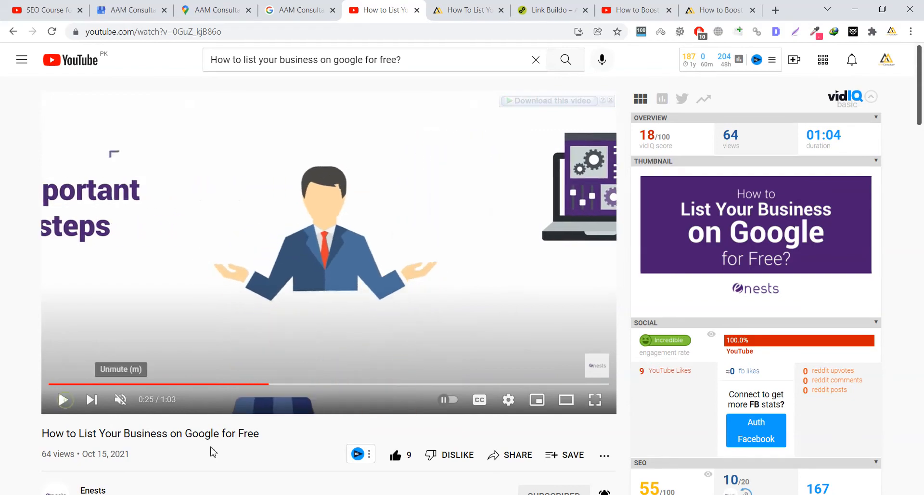
pyautogui.moveTo(315, 494)
pyautogui.click(375, 457)
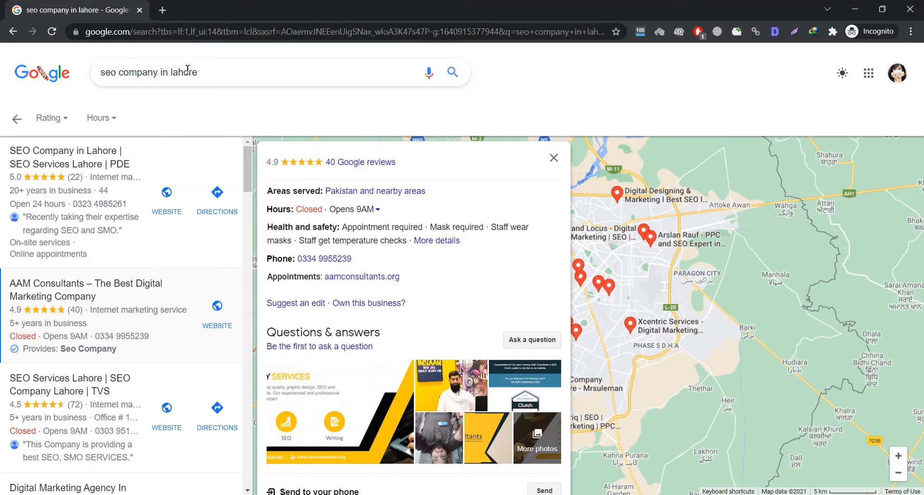
# - Search Google for 'google my business' and reach Business Profile Manager's 'Find and manage your business' page
pyautogui.click(174, 37)
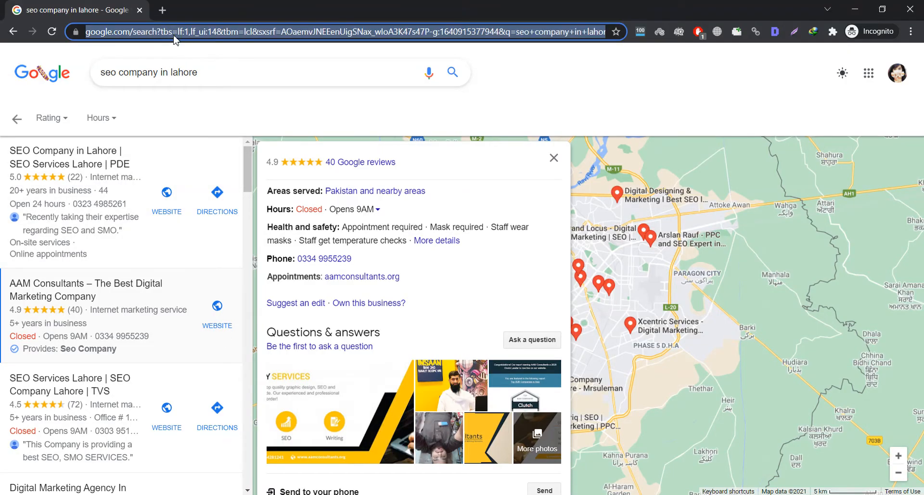
pyautogui.write('google ')
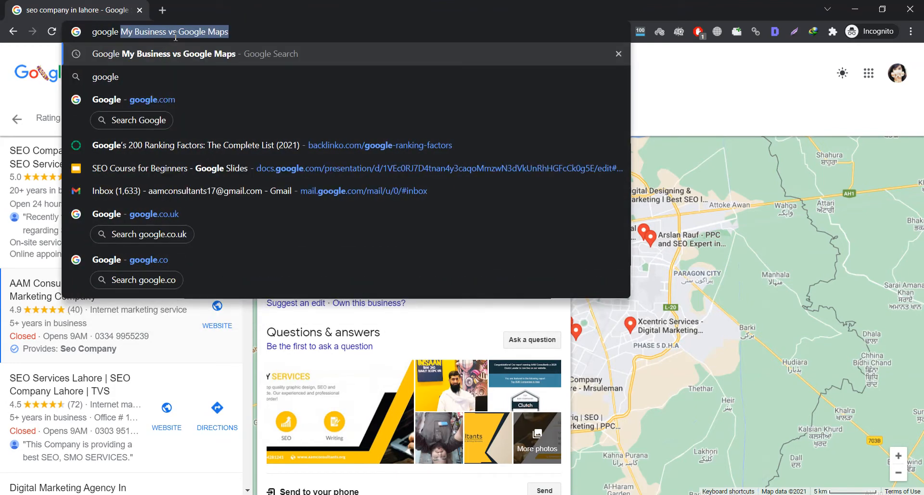
pyautogui.write('my busin')
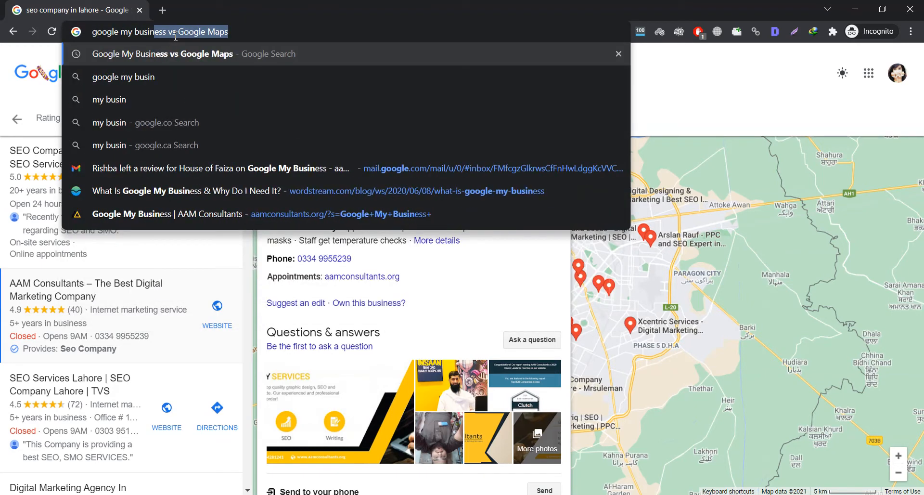
pyautogui.write('ess')
pyautogui.press('Return')
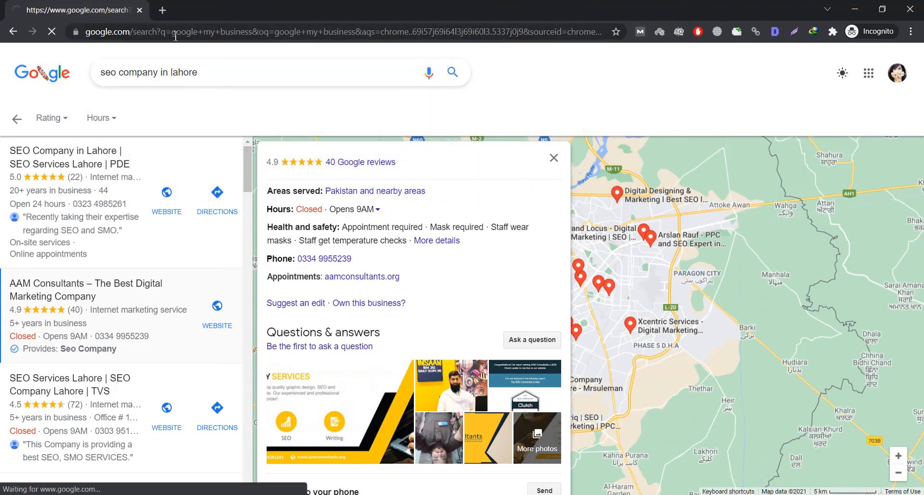
pyautogui.click(164, 222)
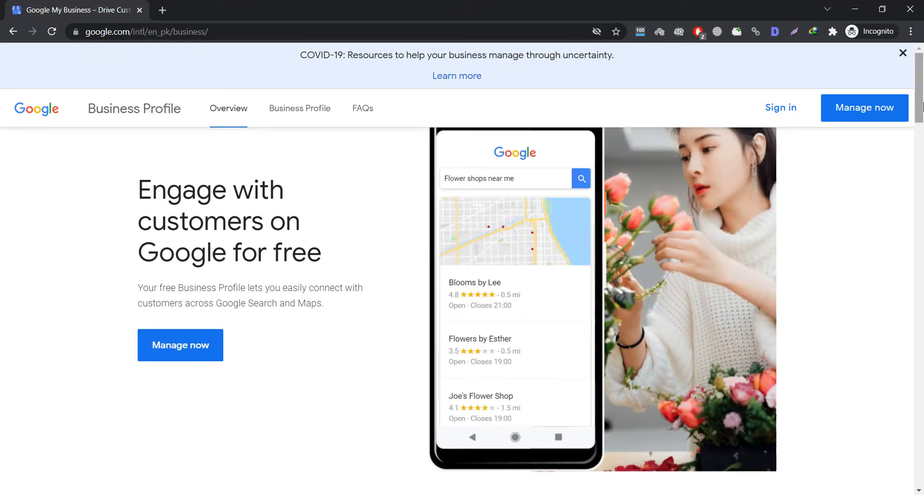
pyautogui.moveTo(919, 111); pyautogui.dragTo(922, 60)
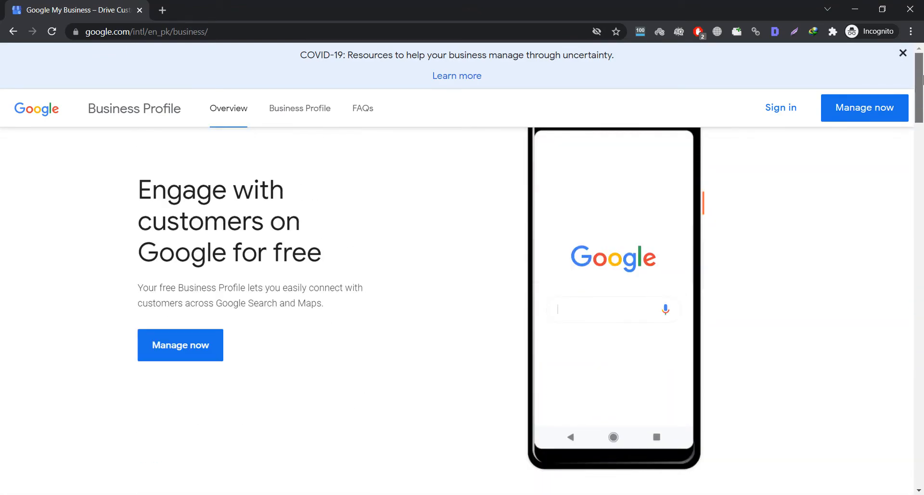
pyautogui.click(185, 360)
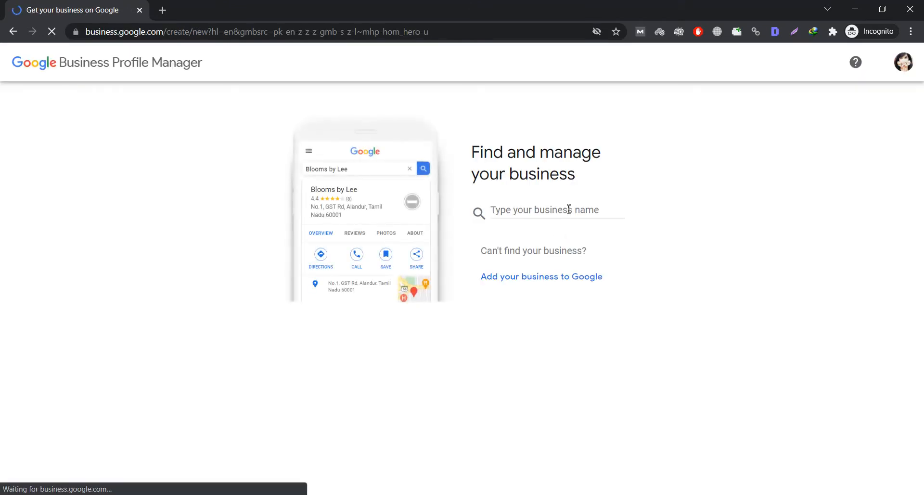
# - Try 'Link Buildo' in the business search, clear it, and choose to add a new business to Google
pyautogui.click(557, 210)
pyautogui.write('Link')
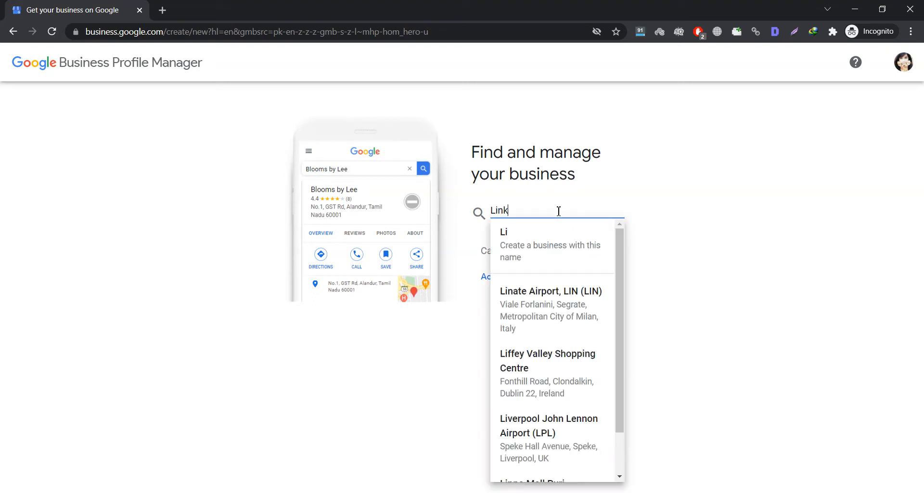
pyautogui.write(' Bui')
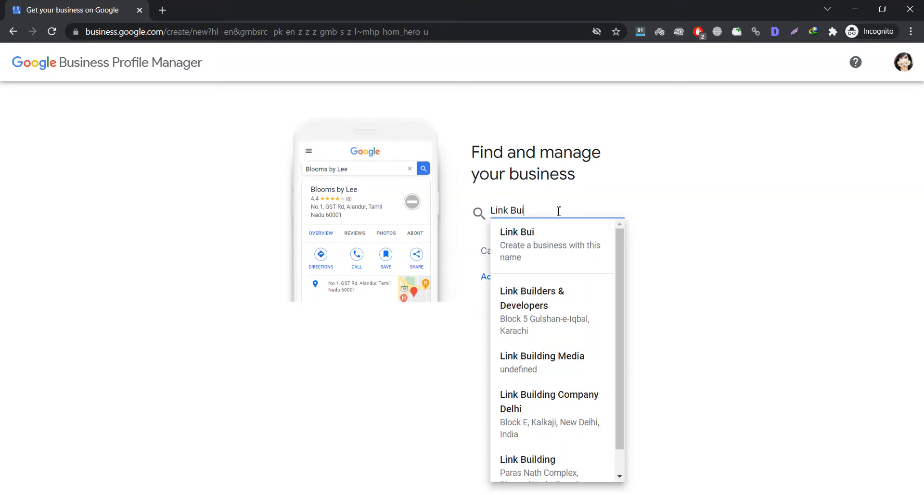
pyautogui.write('ldo')
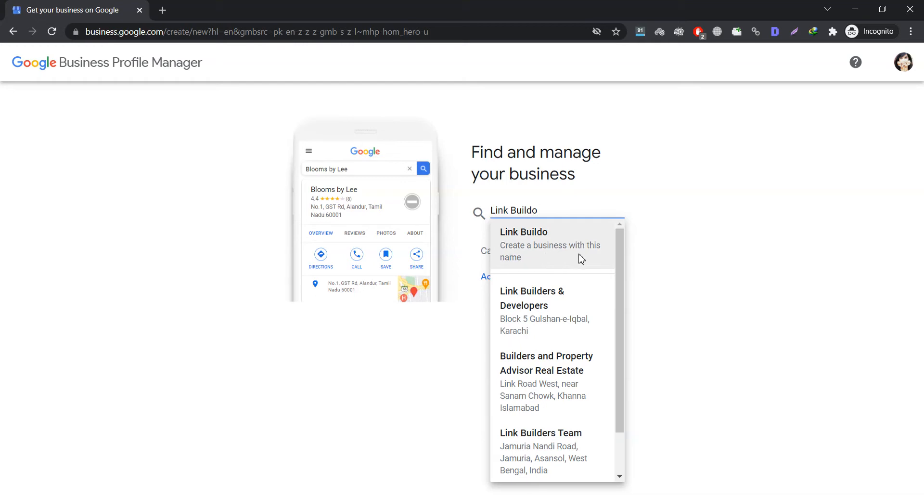
pyautogui.hotkey('ctrl', 'a')
pyautogui.press('BackSpace')
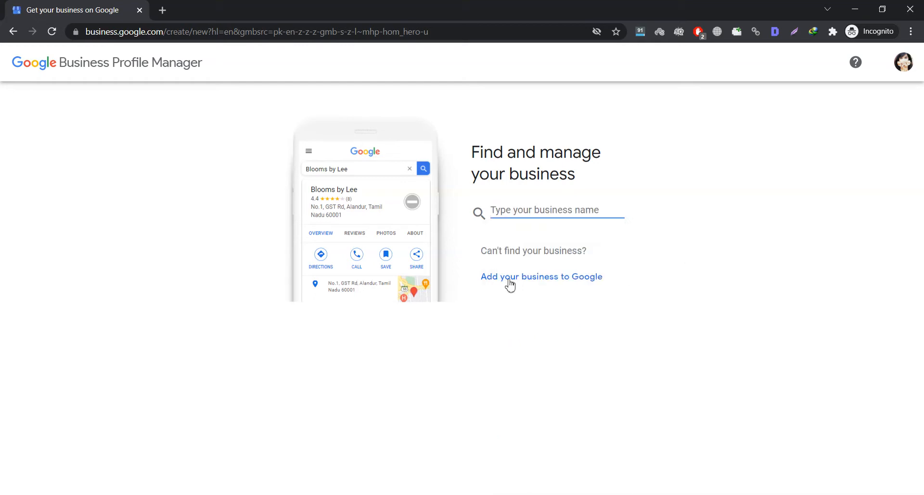
pyautogui.click(531, 286)
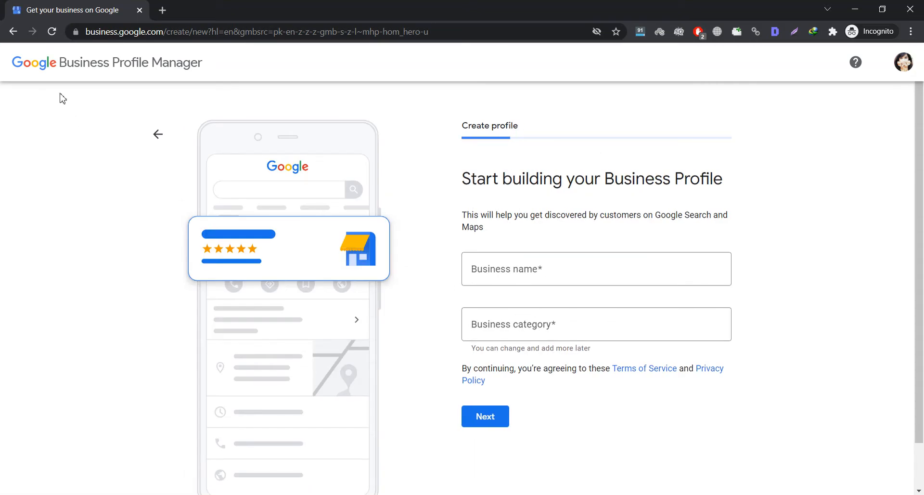
# - Create the profile named 'Link Buildo' in the Marketing agency category and continue
pyautogui.click(157, 134)
pyautogui.click(512, 209)
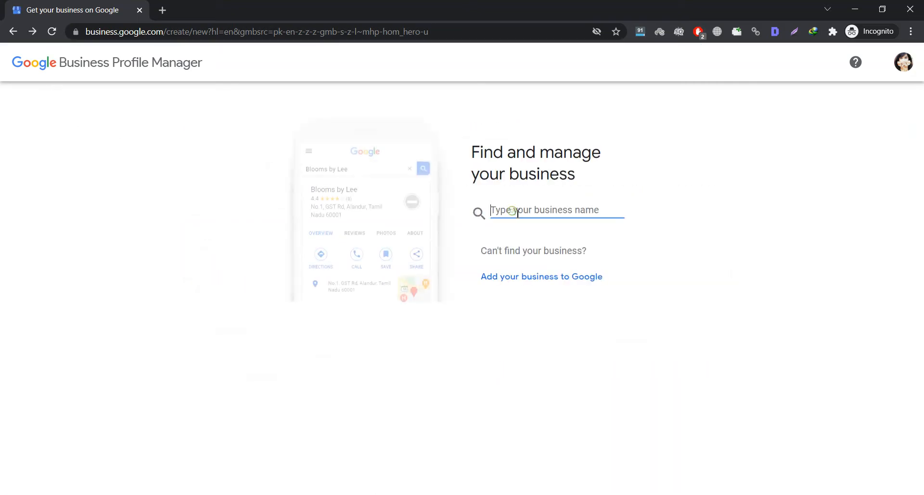
pyautogui.write('Link Buildo')
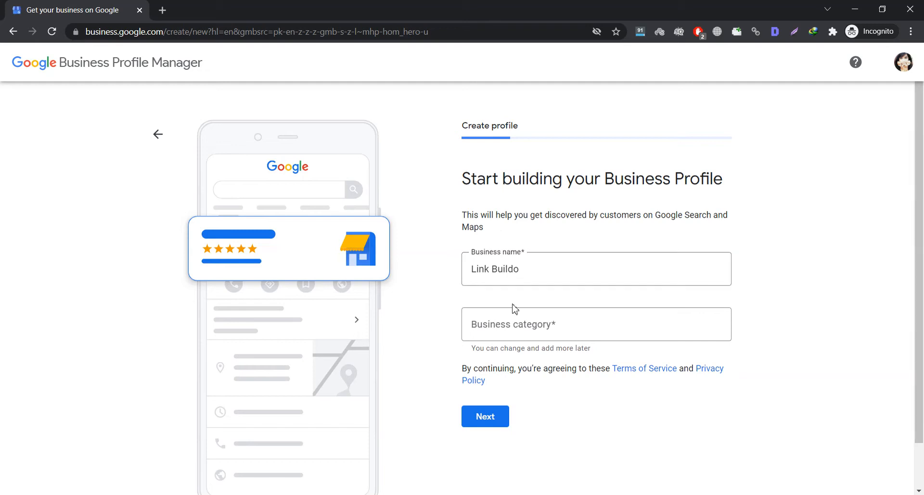
pyautogui.click(508, 325)
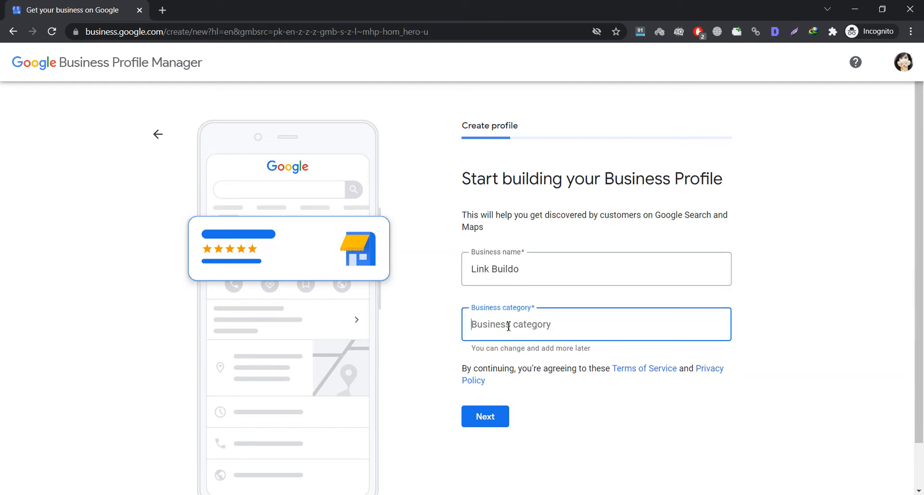
pyautogui.write('marketing')
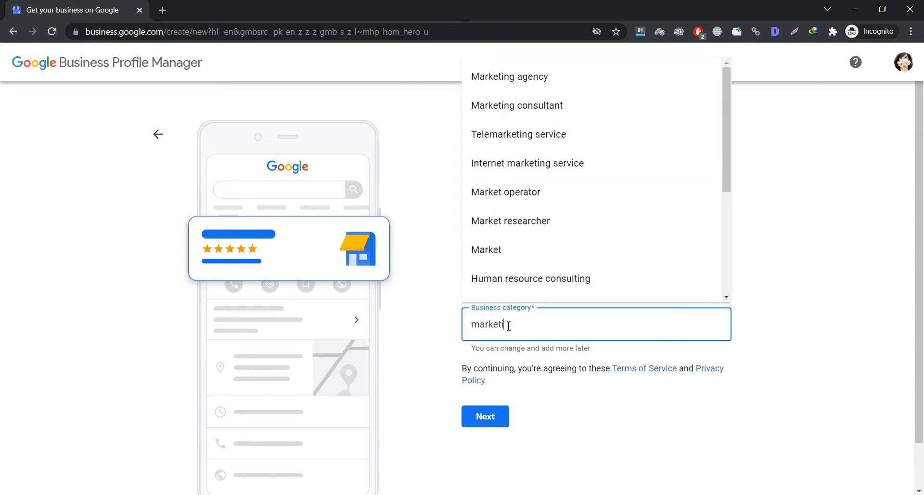
pyautogui.click(531, 80)
pyautogui.click(487, 422)
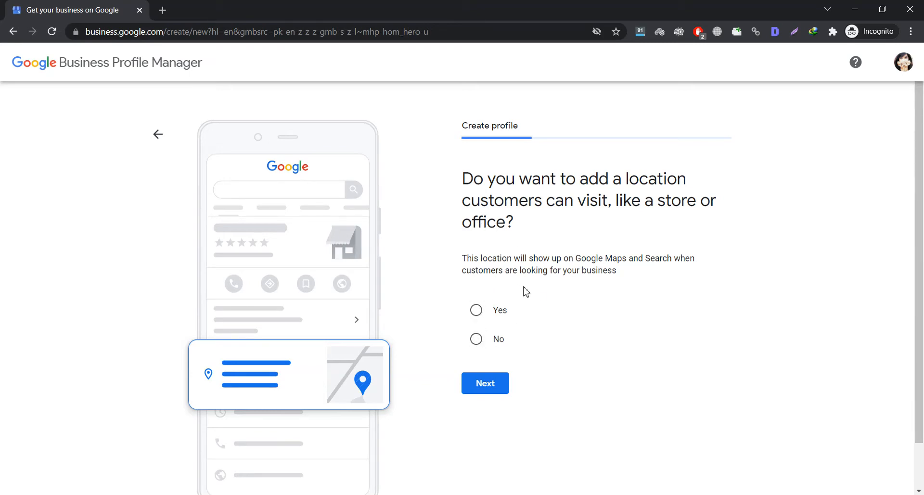
# - Answer No to having a location customers can visit and continue
pyautogui.click(478, 340)
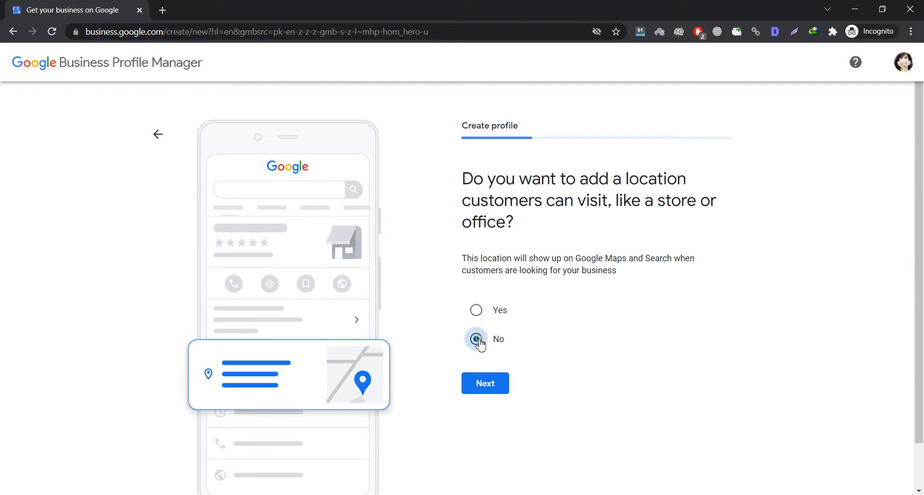
pyautogui.click(484, 384)
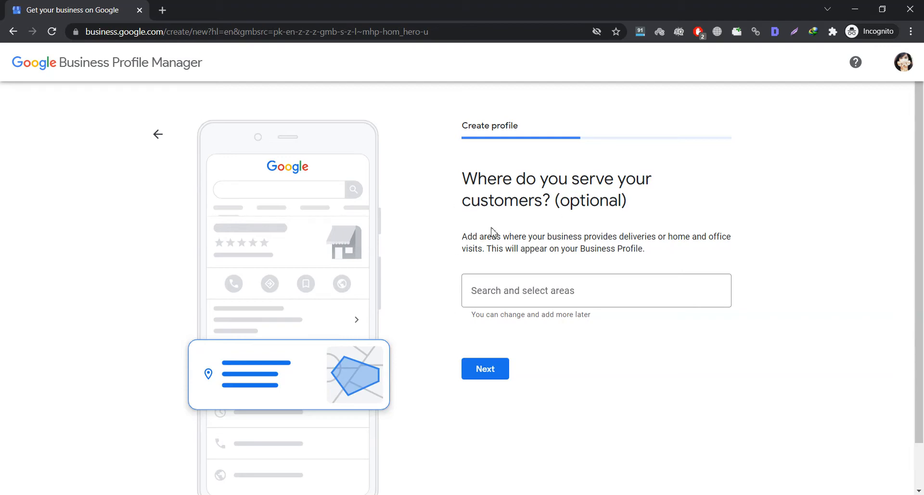
# - Add Pakistan, United Kingdom and United States as service areas
pyautogui.click(497, 291)
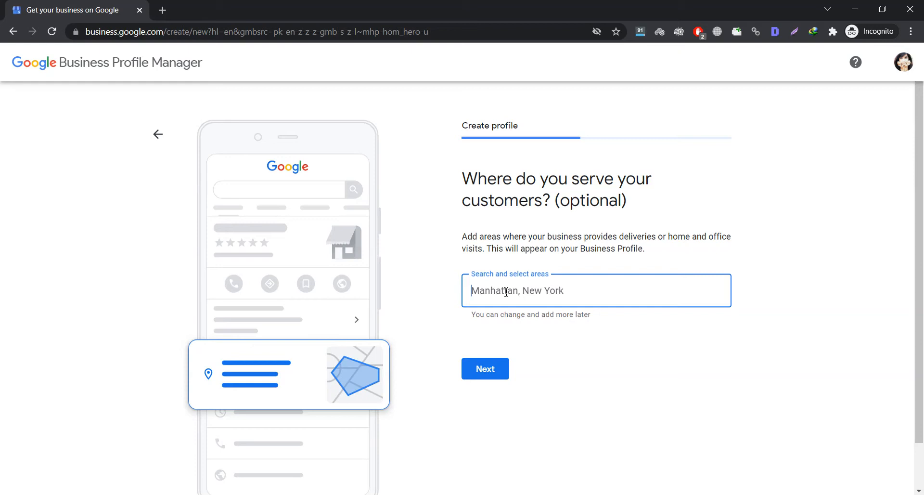
pyautogui.write('Paki')
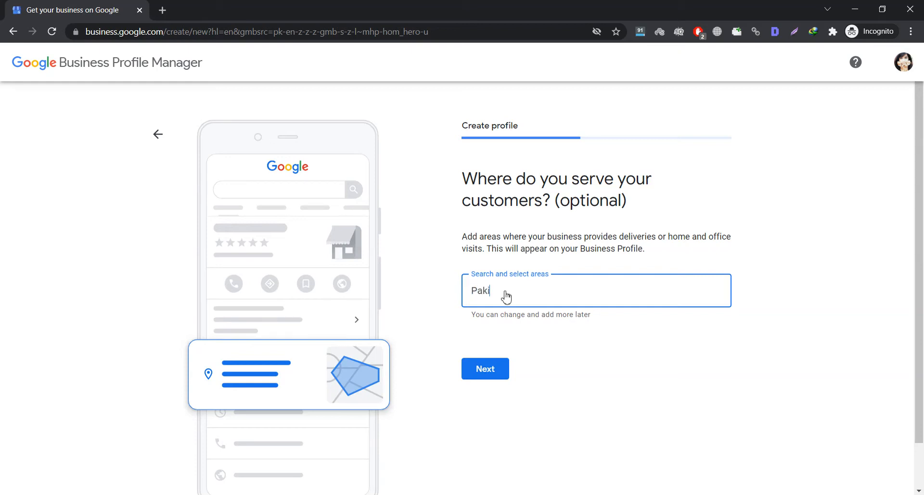
pyautogui.hotkey('ctrl', 'a')
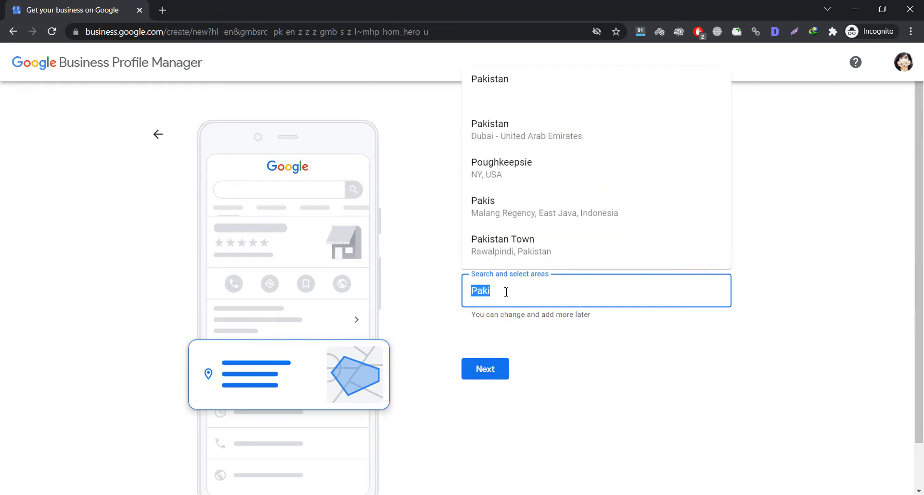
pyautogui.click(495, 89)
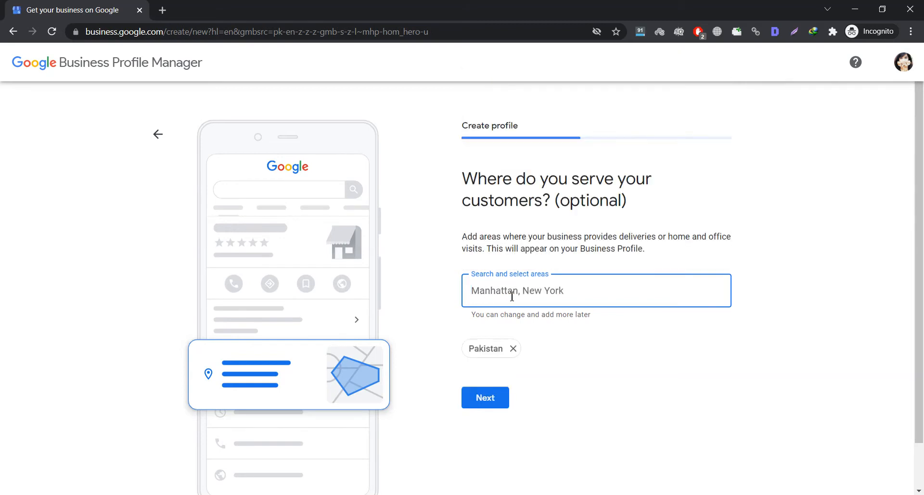
pyautogui.write('Un')
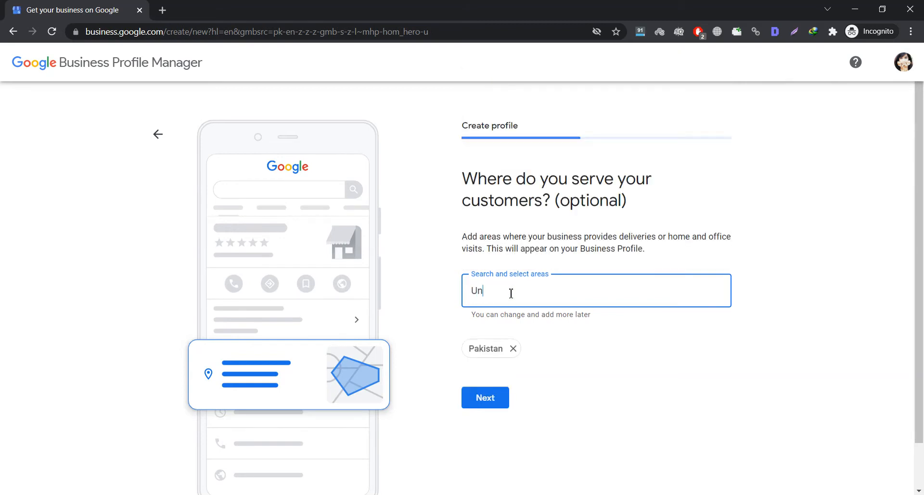
pyautogui.write('ited Kin')
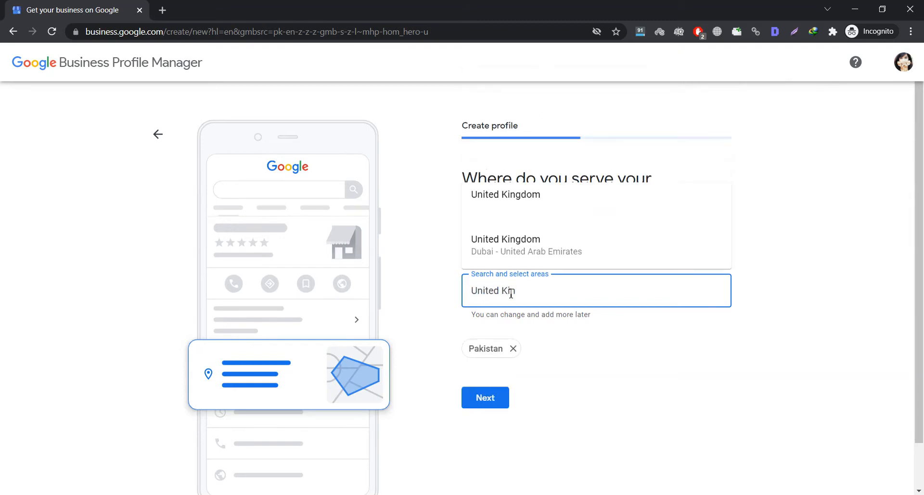
pyautogui.click(509, 204)
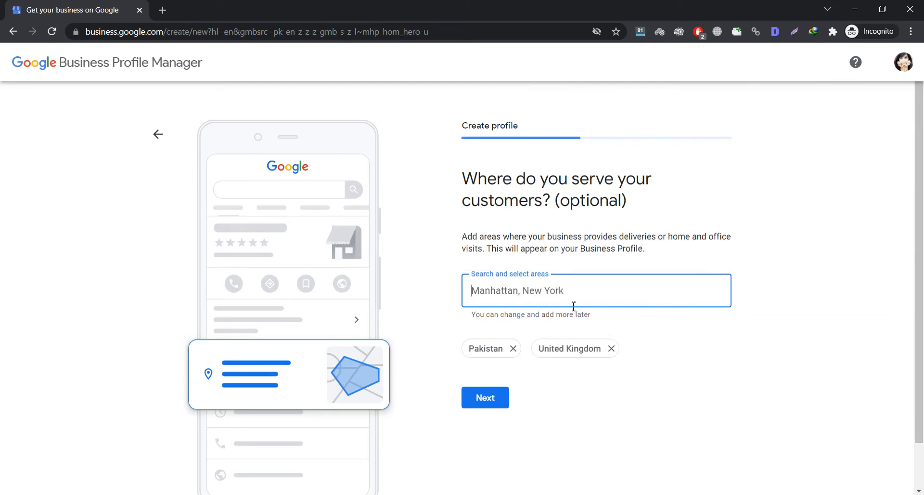
pyautogui.write('United')
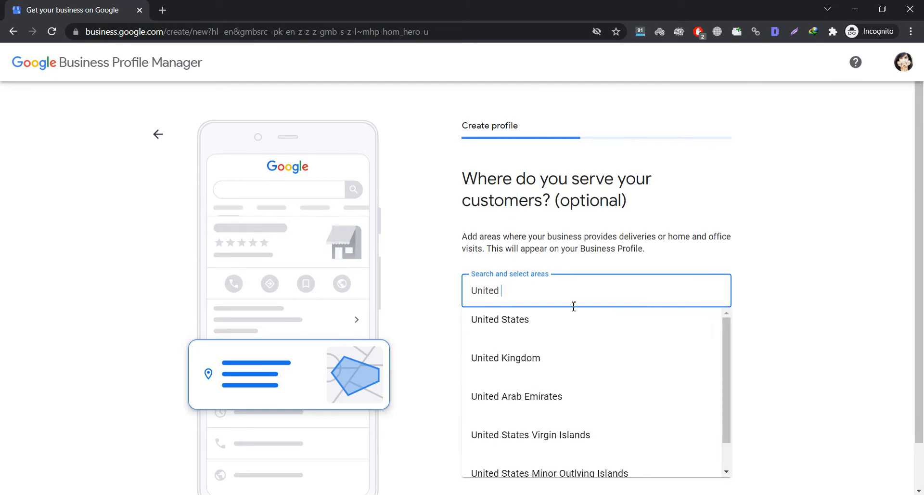
pyautogui.click(524, 319)
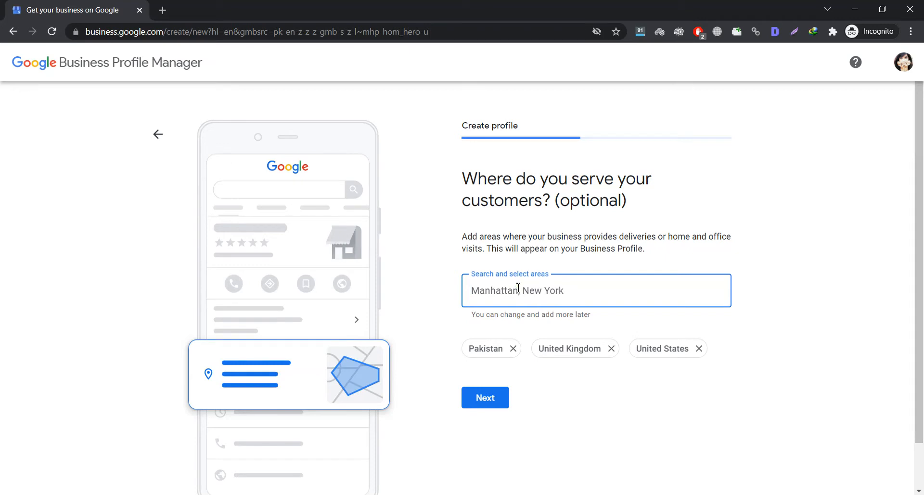
# - Add Australia and Canada as service areas and confirm the five-country list
pyautogui.write('Austr')
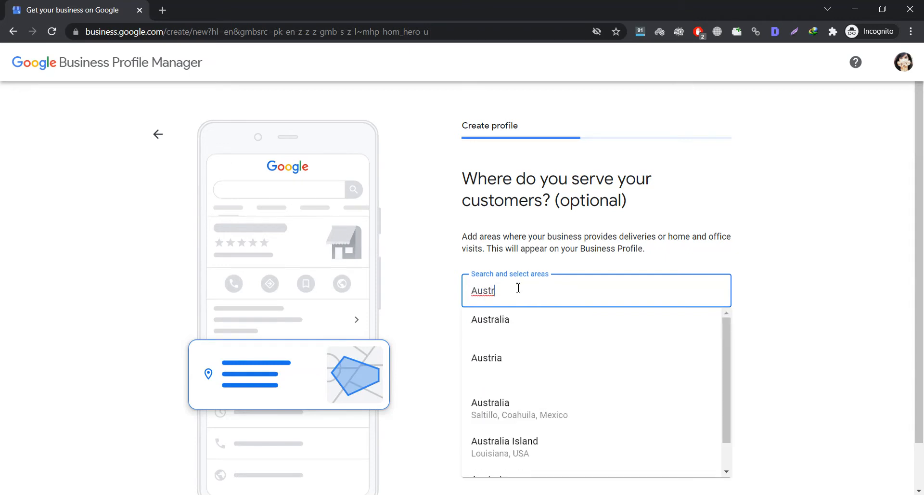
pyautogui.click(509, 318)
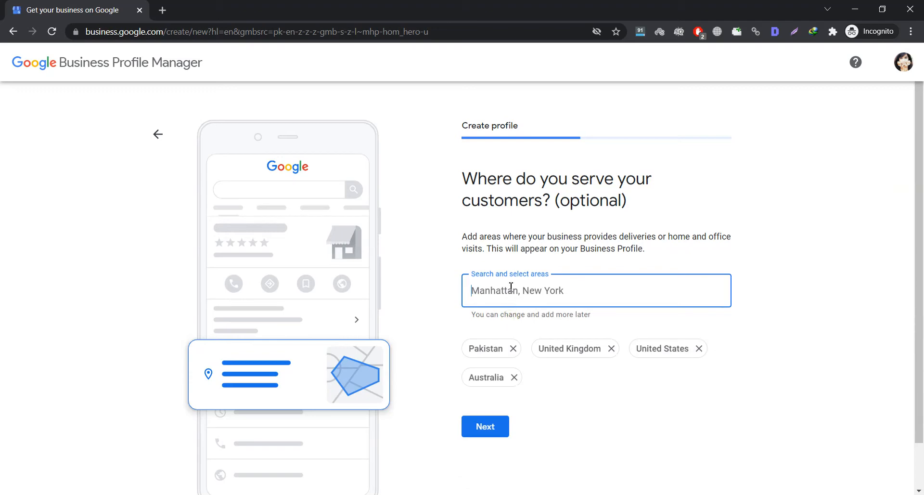
pyautogui.write('Canada')
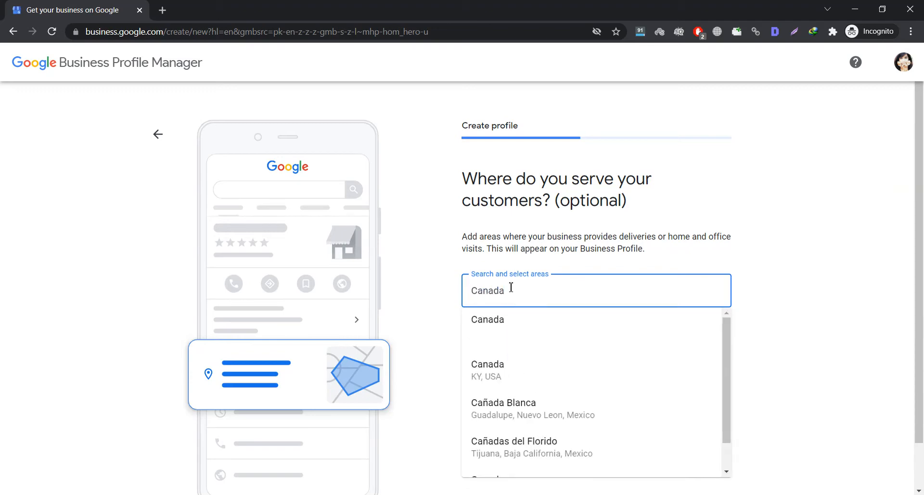
pyautogui.click(477, 331)
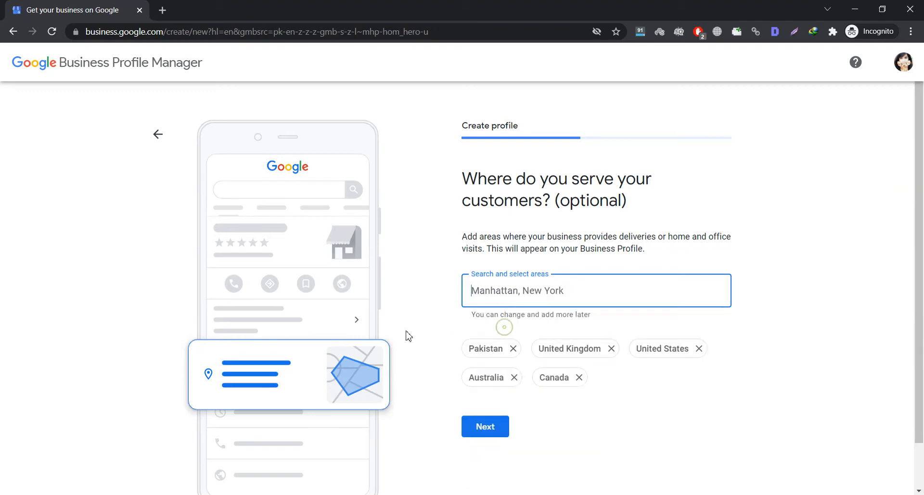
pyautogui.click(476, 433)
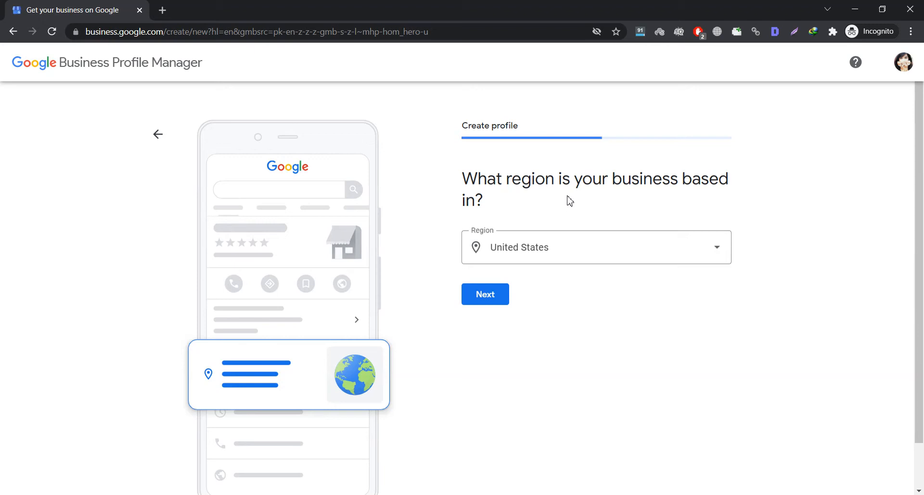
# - Choose Pakistan from the Region list as the business region and continue
pyautogui.click(523, 247)
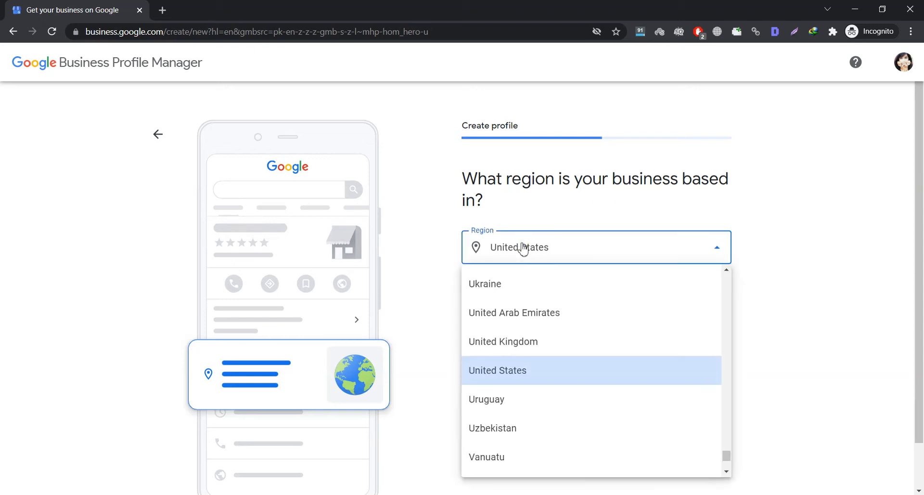
pyautogui.press('p')
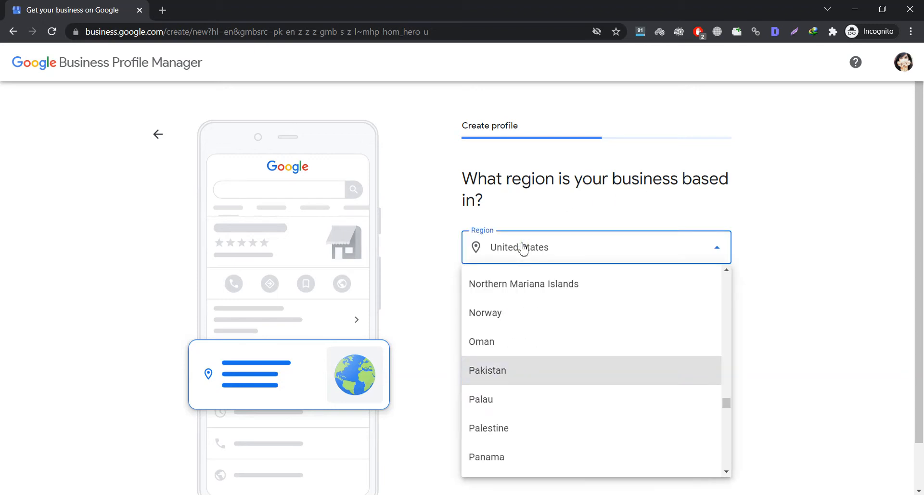
pyautogui.click(500, 371)
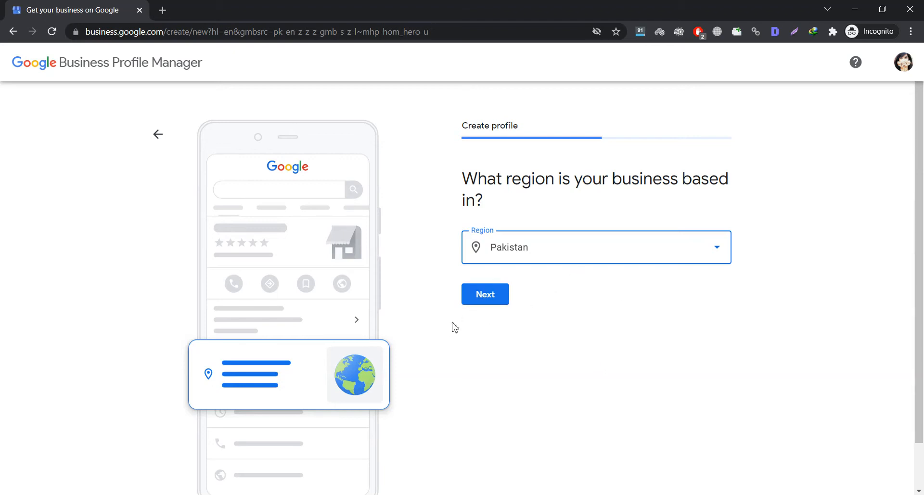
pyautogui.click(486, 302)
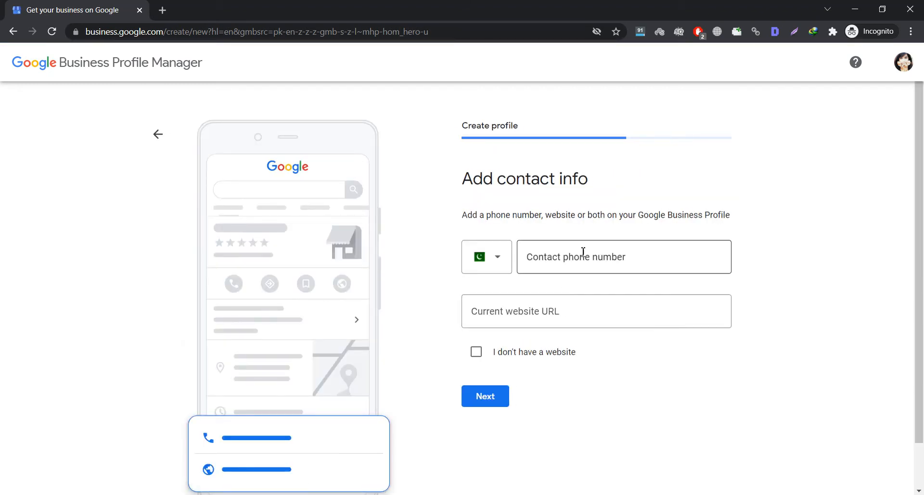
pyautogui.click(582, 251)
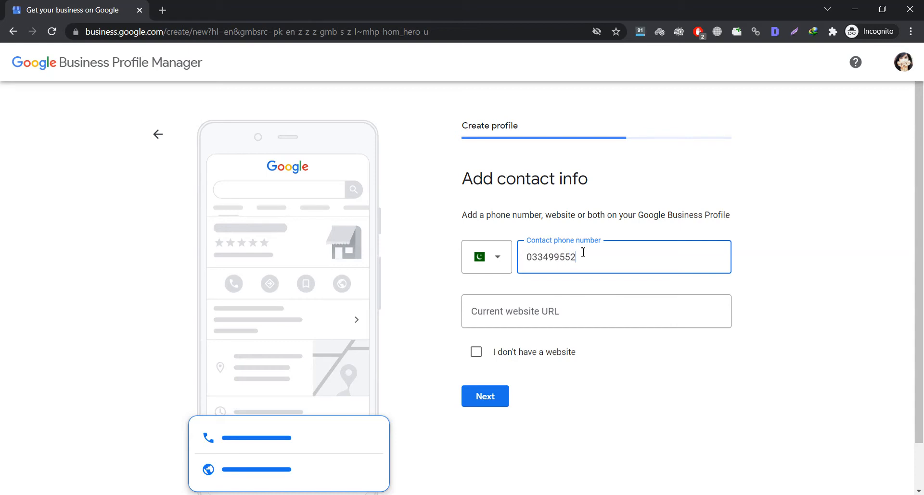
pyautogui.click(541, 313)
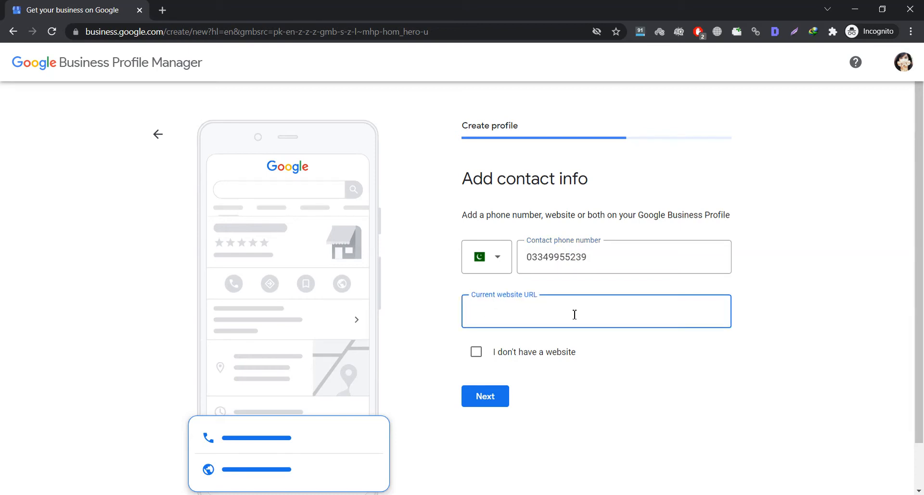
pyautogui.hotkey('alt', 'Tab')
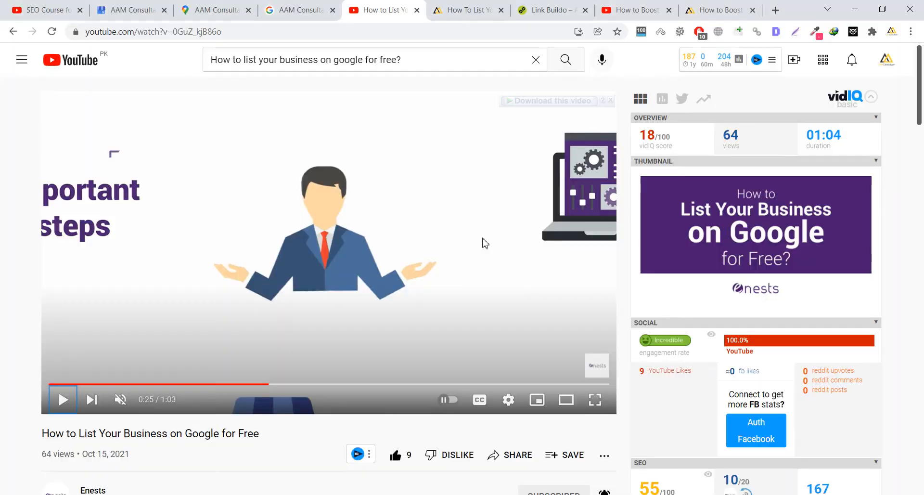
pyautogui.click(557, 11)
pyautogui.click(423, 34)
pyautogui.hotkey('ctrl', 'c')
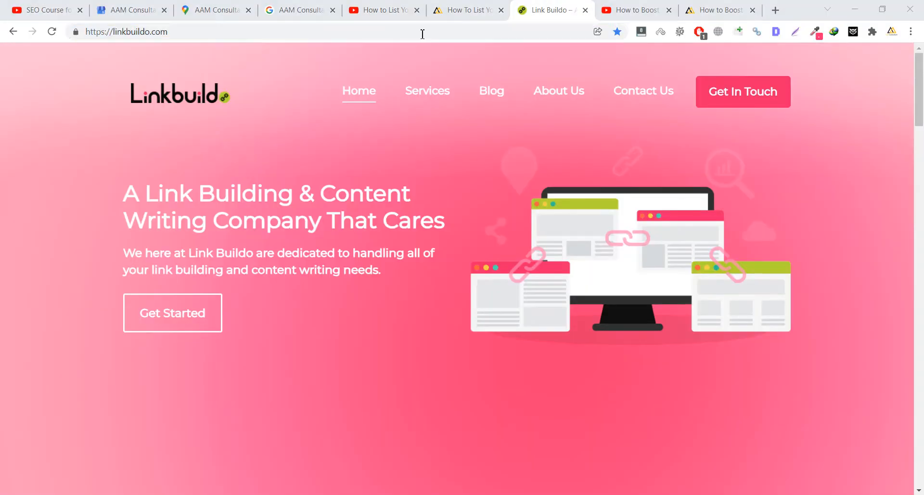
pyautogui.hotkey('alt', 'Tab')
pyautogui.hotkey('ctrl', 'v')
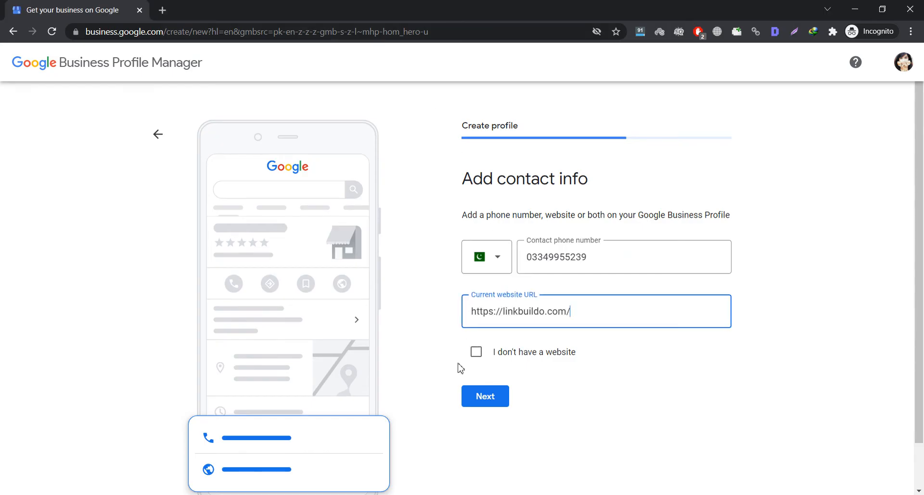
pyautogui.click(486, 396)
pyautogui.click(491, 398)
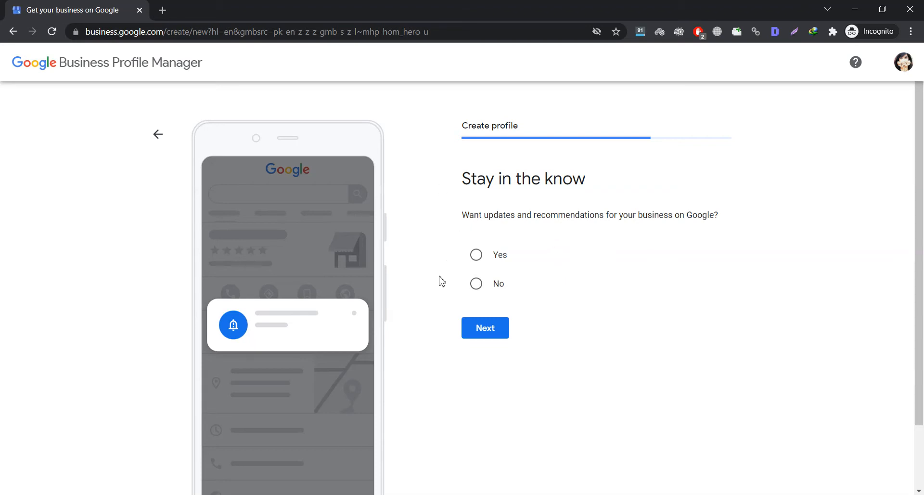
# - Choose Yes for updates and recommendations and proceed to verification
pyautogui.click(475, 260)
pyautogui.click(470, 332)
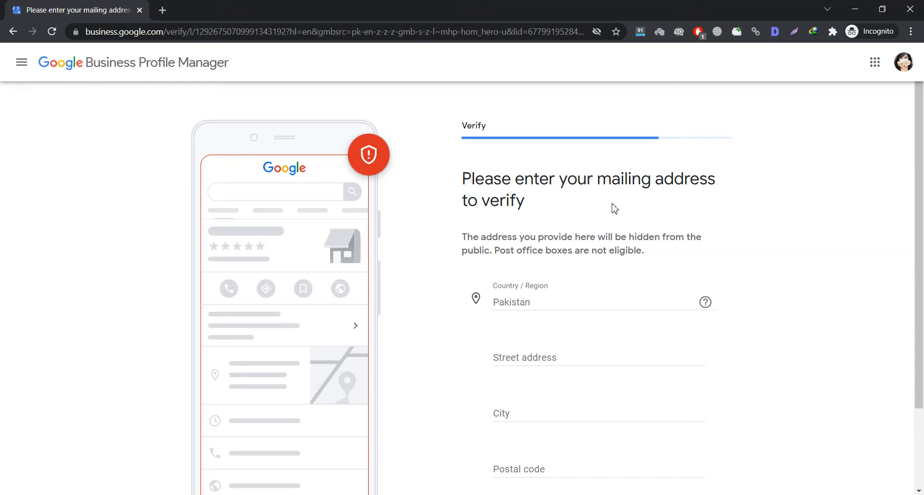
# - Enter the business's street address, with its house number, in the mailing address form
pyautogui.scroll(-2, 469, 279)
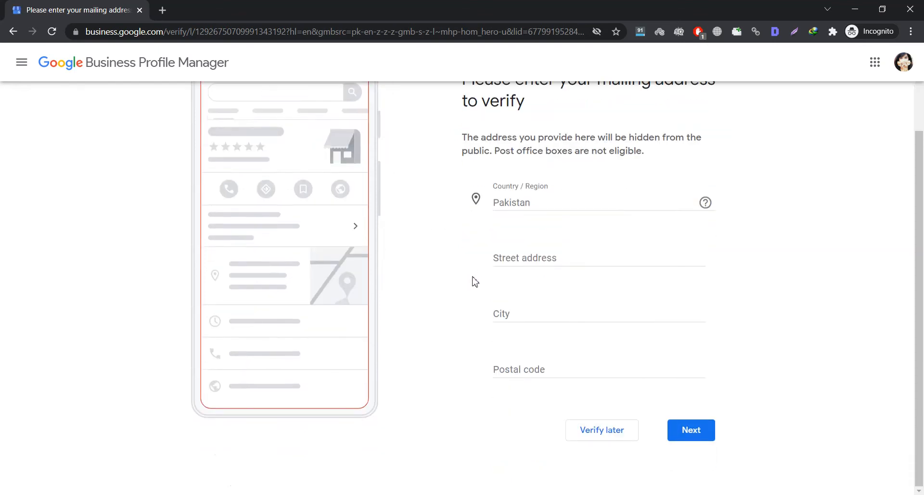
pyautogui.scroll(1, 491, 263)
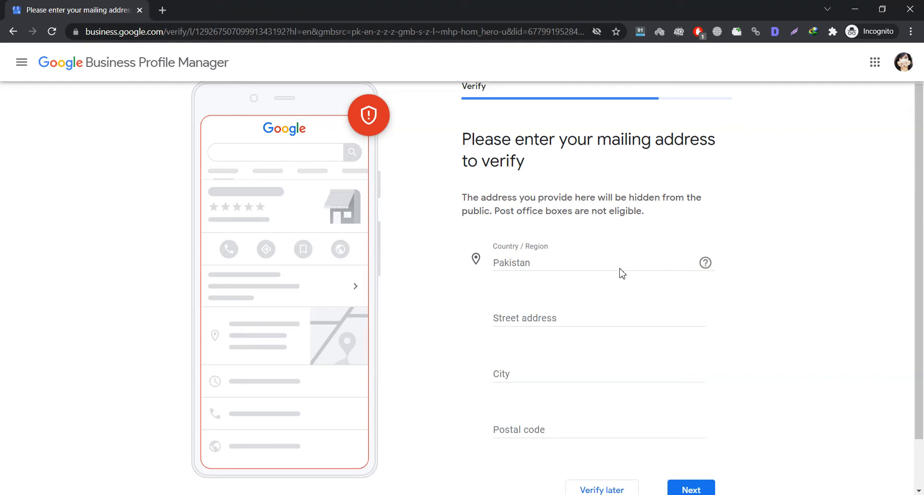
pyautogui.scroll(1, 622, 273)
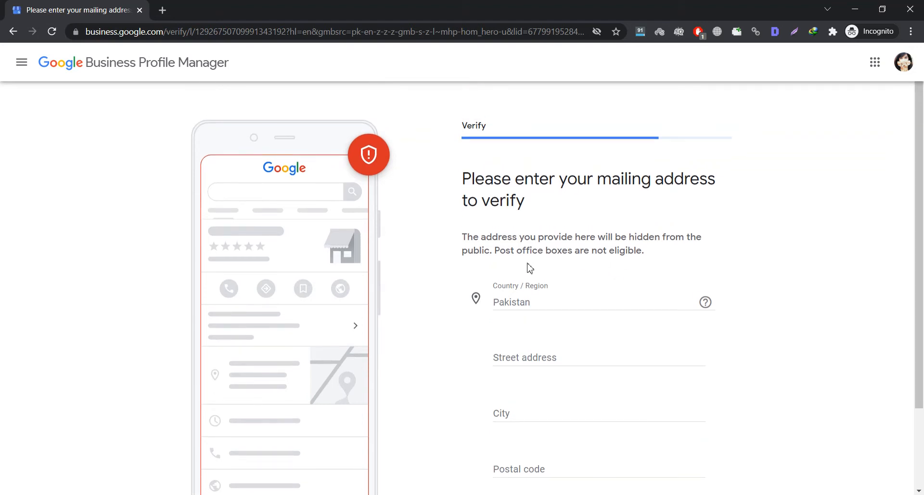
pyautogui.scroll(-1, 530, 268)
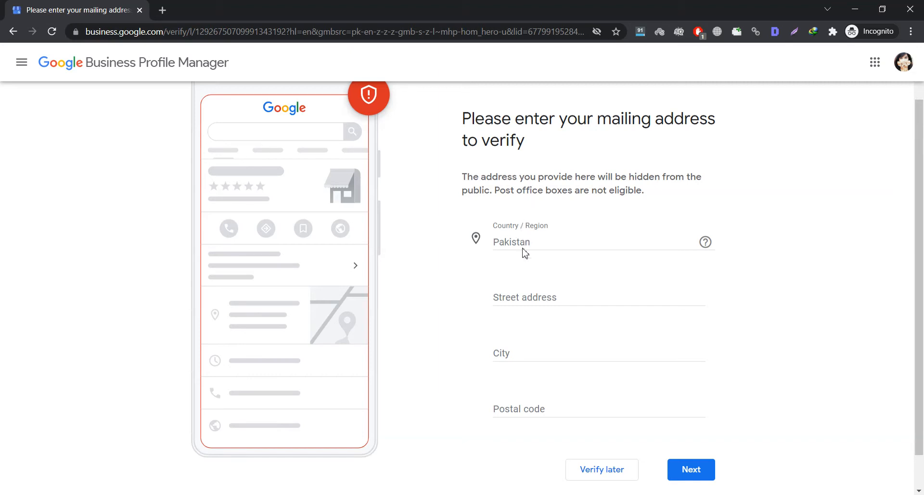
pyautogui.click(558, 300)
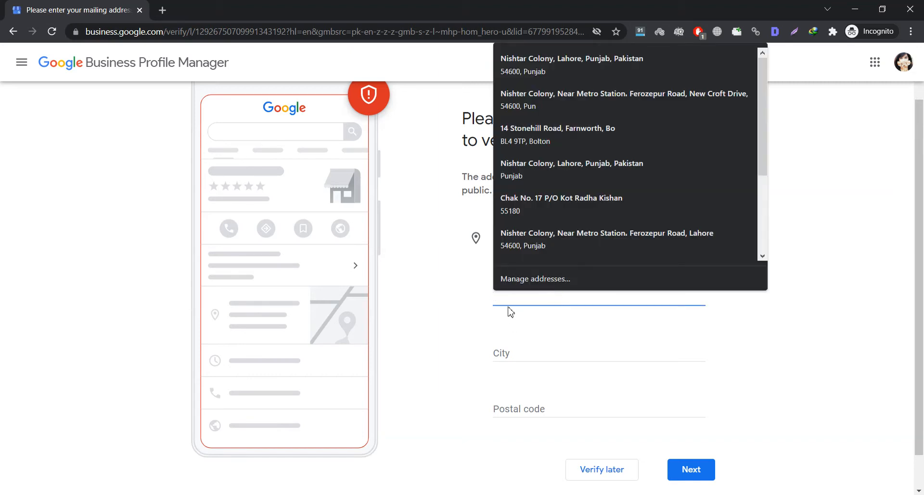
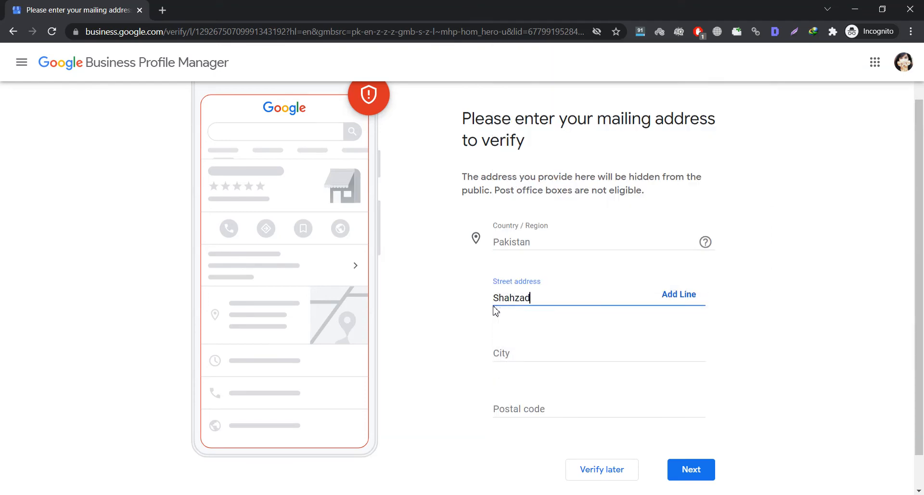
pyautogui.hotkey('ctrl', 'a')
pyautogui.press('Left')
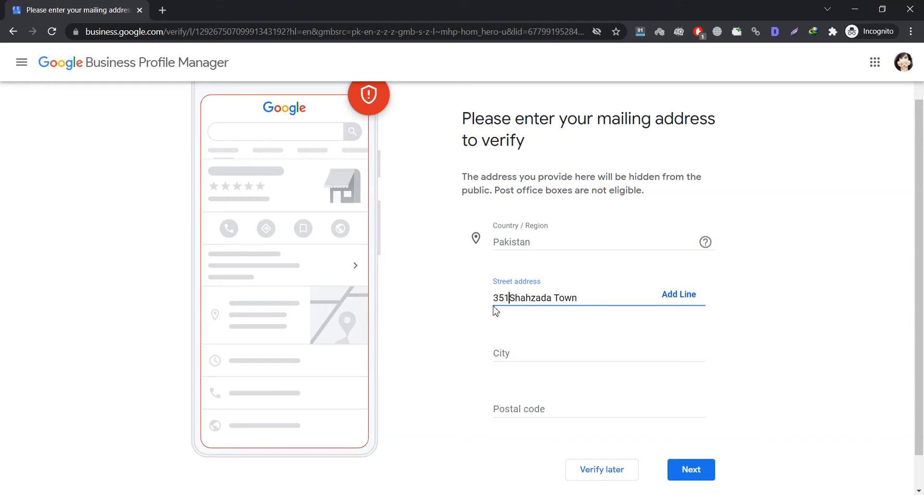
pyautogui.hotkey('ctrl', 'a')
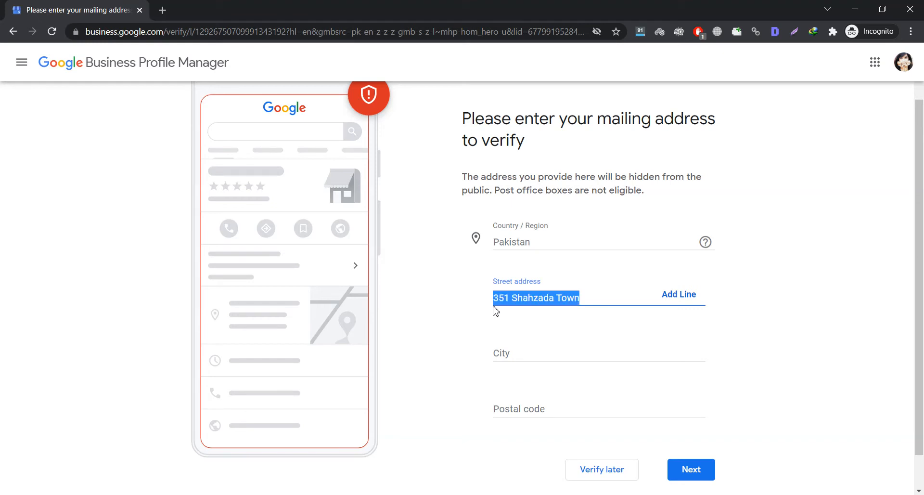
pyautogui.press('Left')
pyautogui.hotkey('ctrl', 'a')
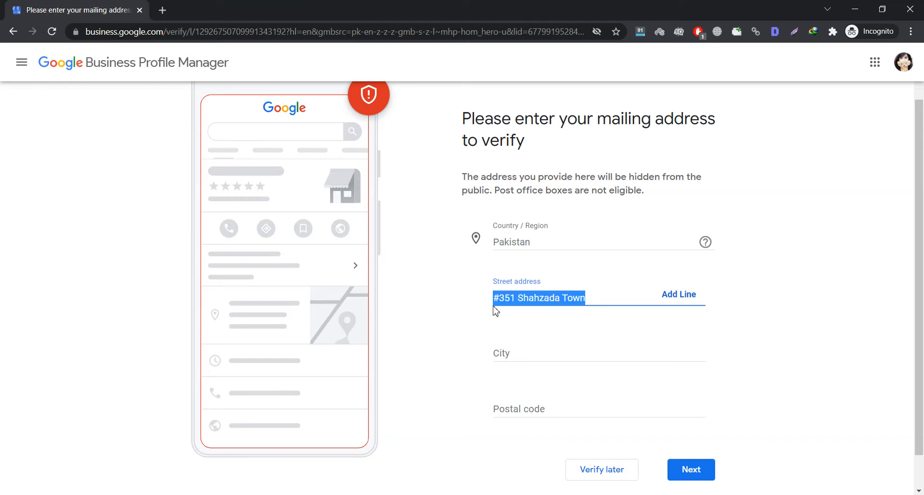
pyautogui.press('Left')
# - Fill in the city and postal code from an autofill suggestion and submit the address
pyautogui.click(519, 355)
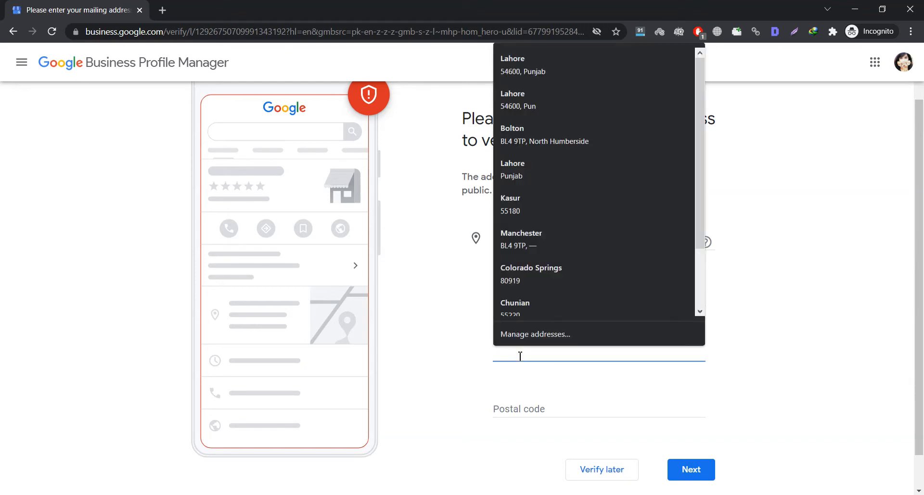
pyautogui.write('Chunian')
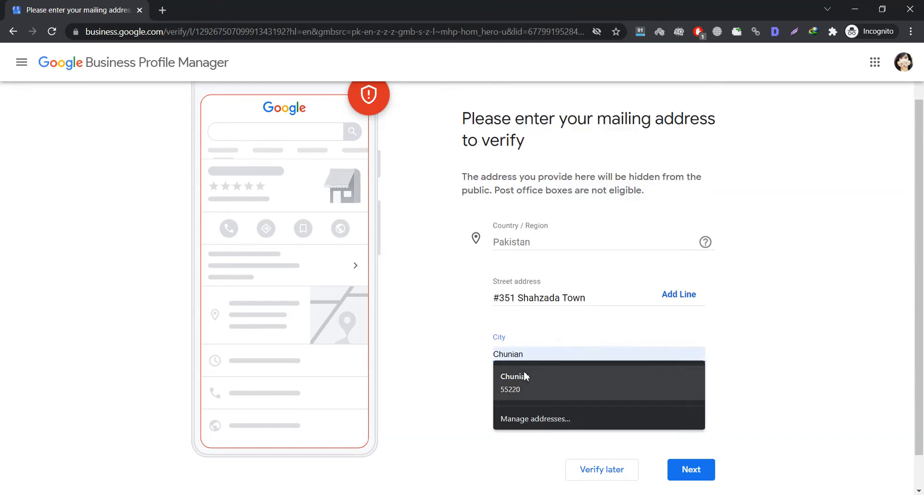
pyautogui.click(526, 378)
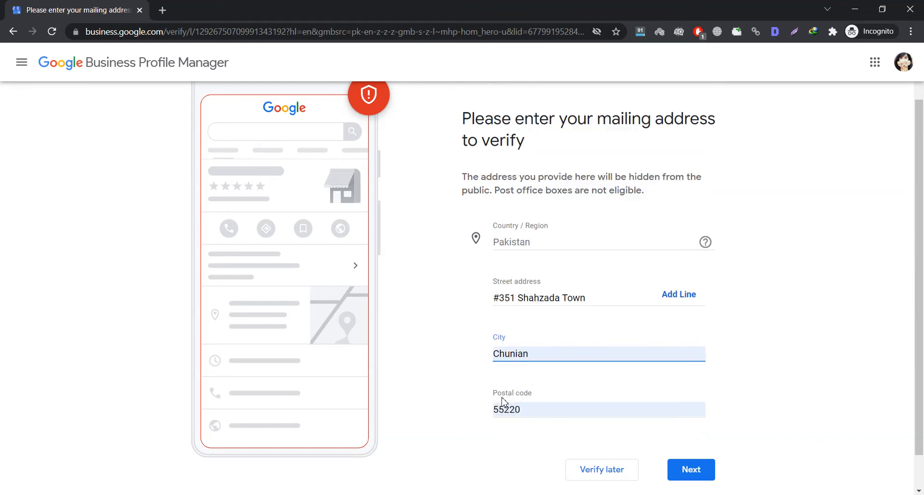
pyautogui.scroll(-1, 584, 388)
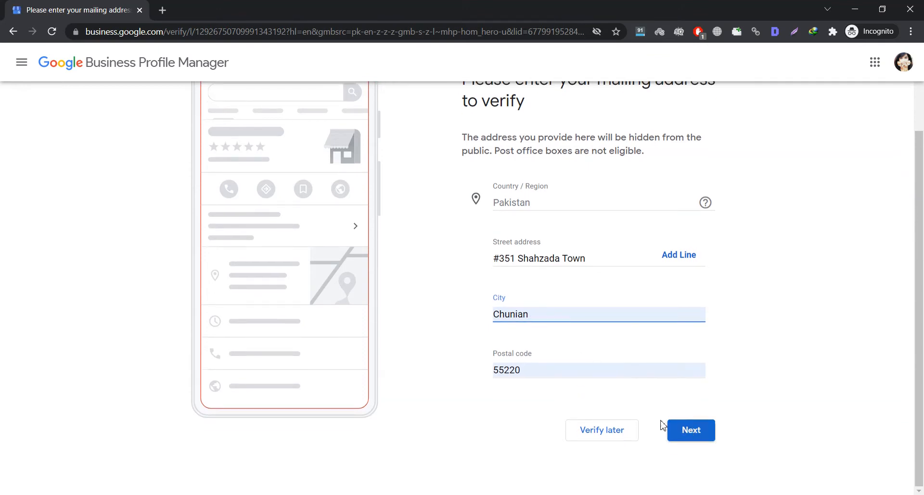
pyautogui.click(540, 365)
pyautogui.click(762, 373)
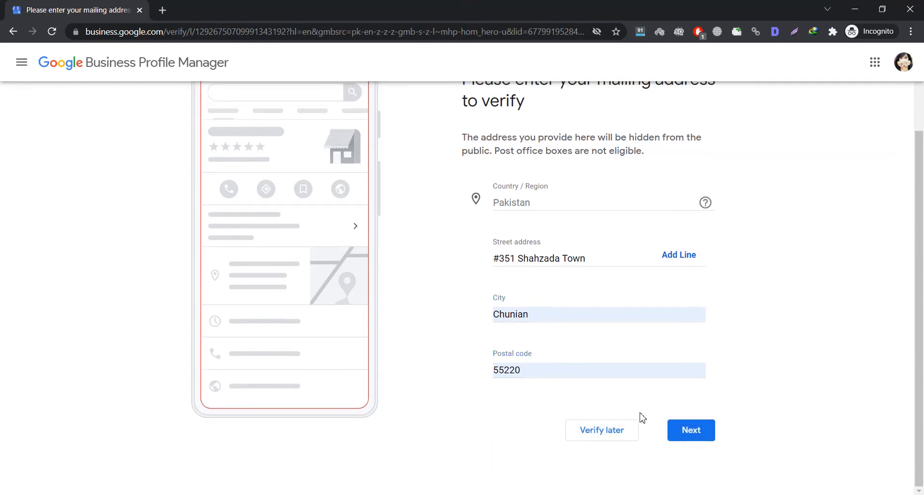
pyautogui.click(691, 433)
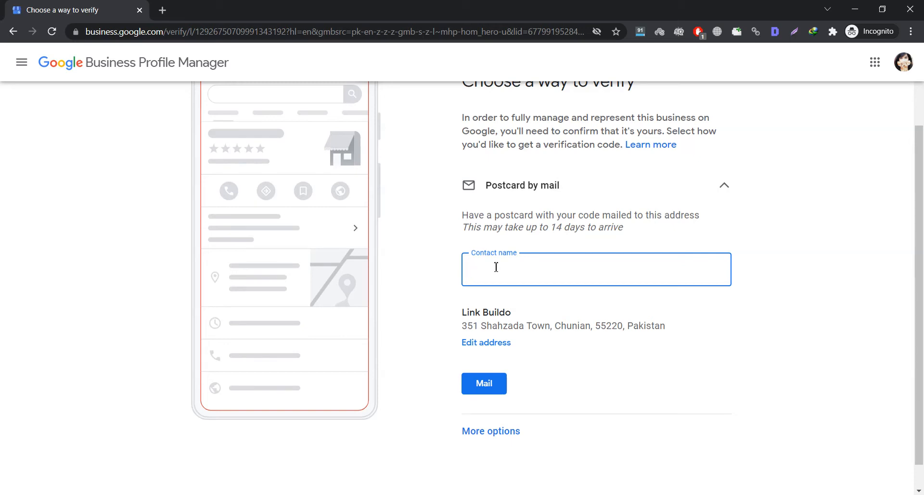
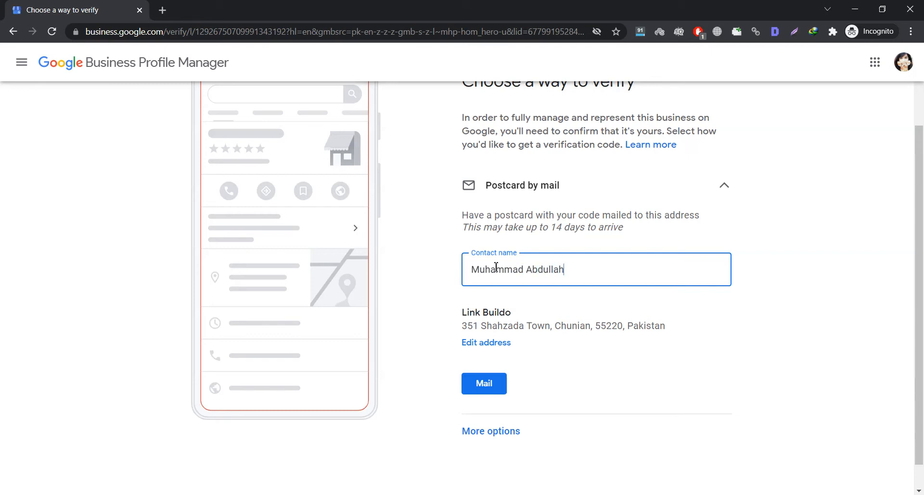
# - Enter the contact person's name, request the verification postcard by mail, and confirm
pyautogui.scroll(2, 633, 324)
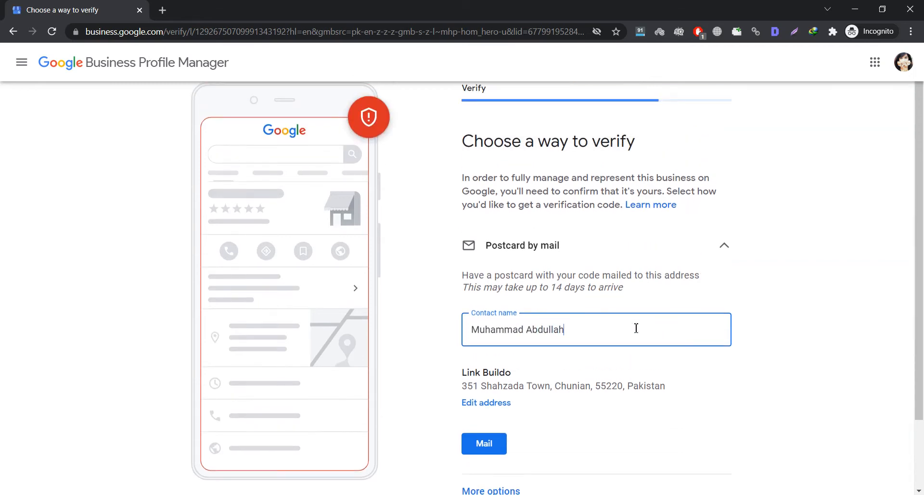
pyautogui.scroll(-1, 440, 334)
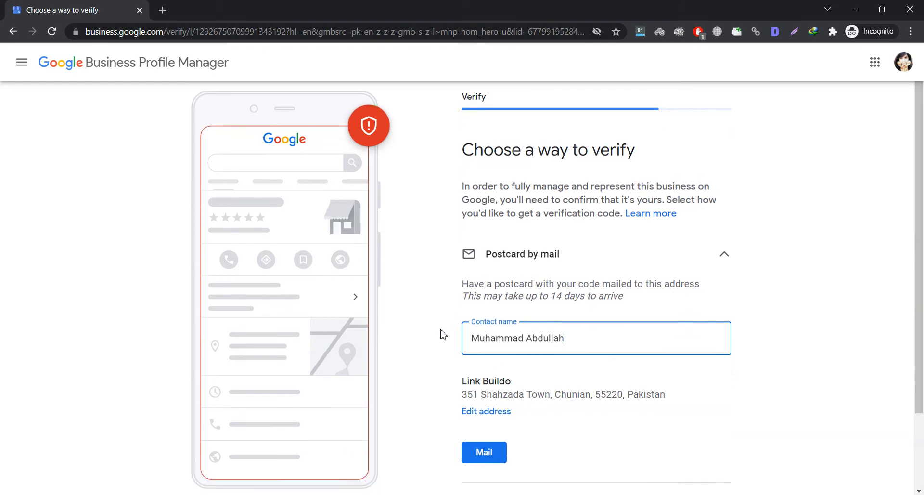
pyautogui.click(470, 424)
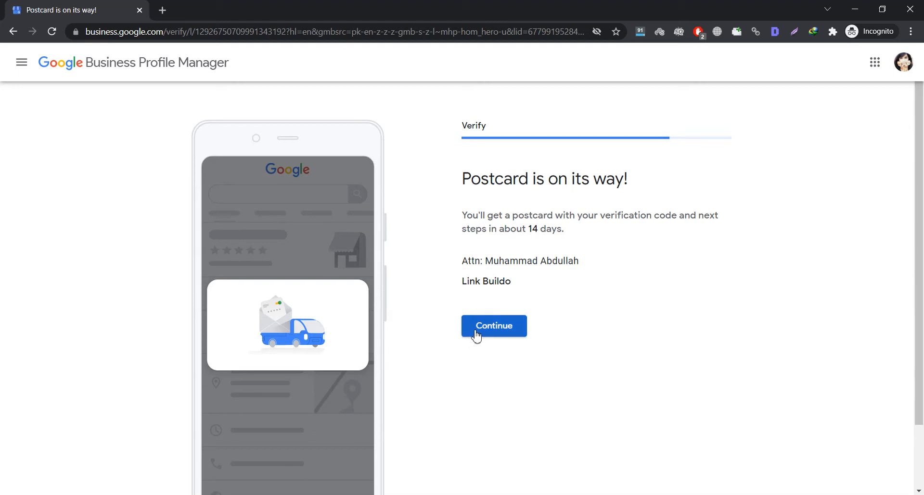
pyautogui.click(493, 326)
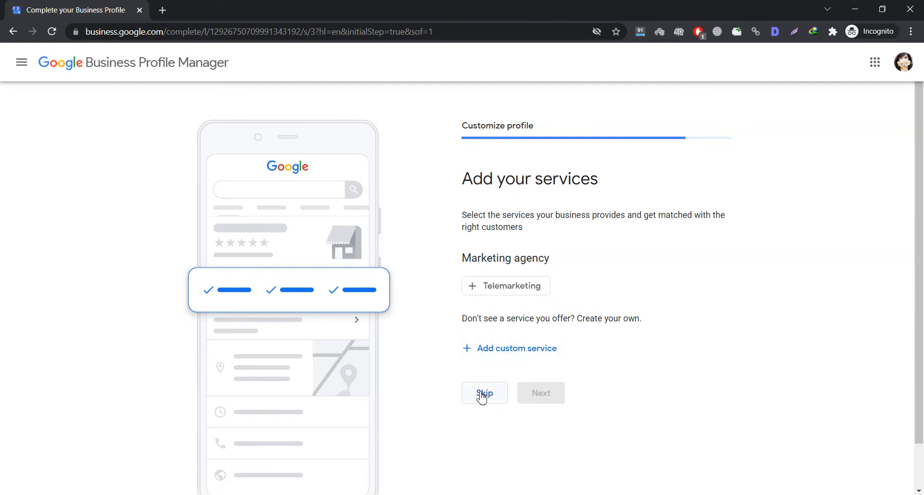
# - Add custom services Digital Marketing, Link Building and Content Writing, then continue
pyautogui.click(516, 355)
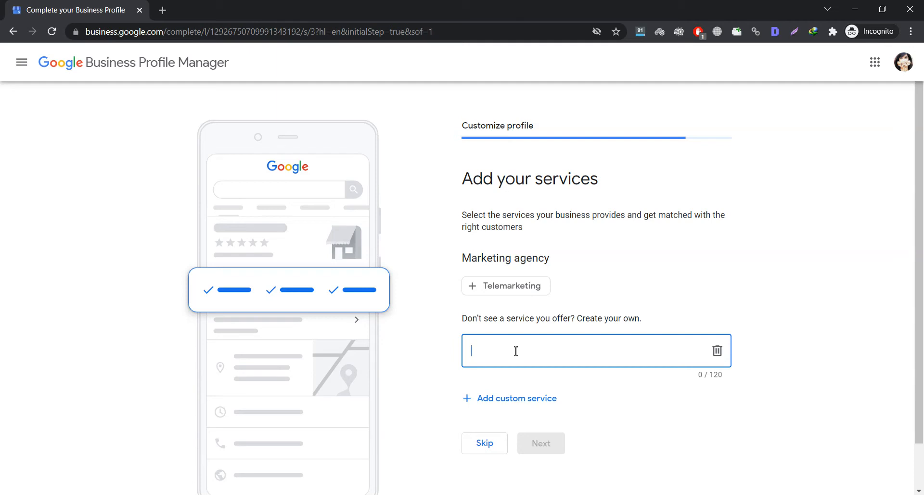
pyautogui.write('Digital Marketing')
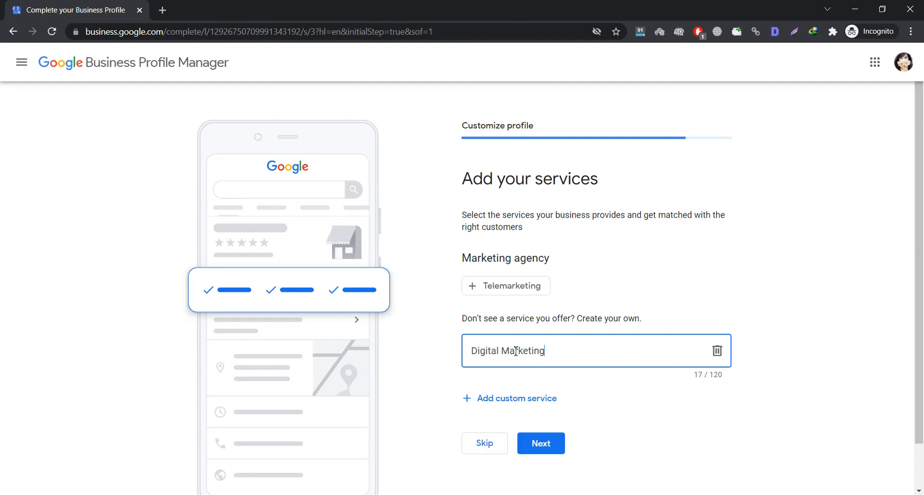
pyautogui.click(501, 398)
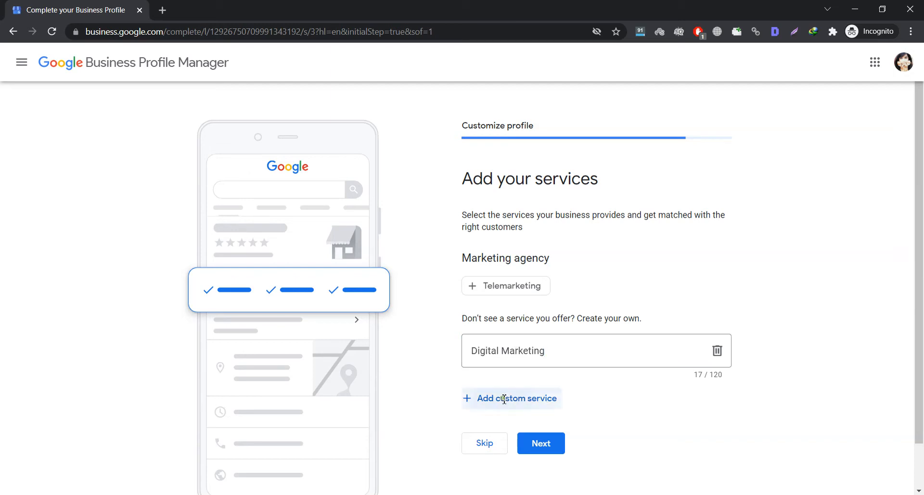
pyautogui.write('Link ')
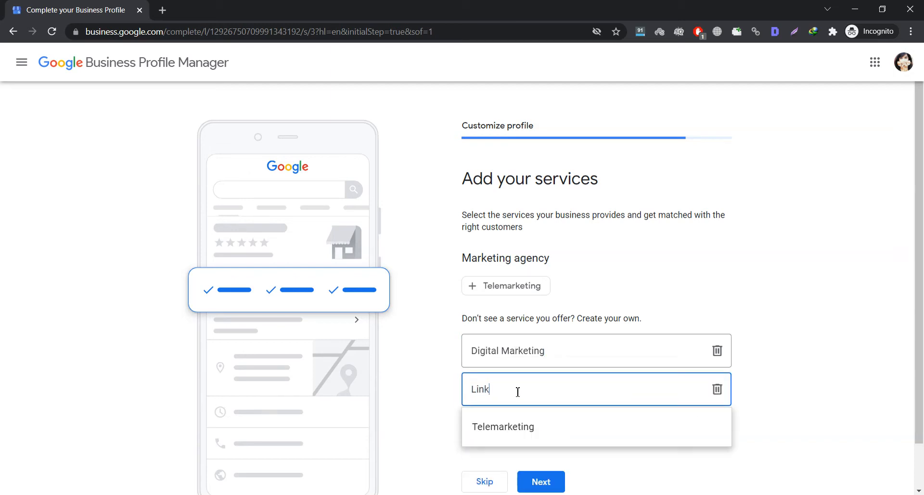
pyautogui.write('Building')
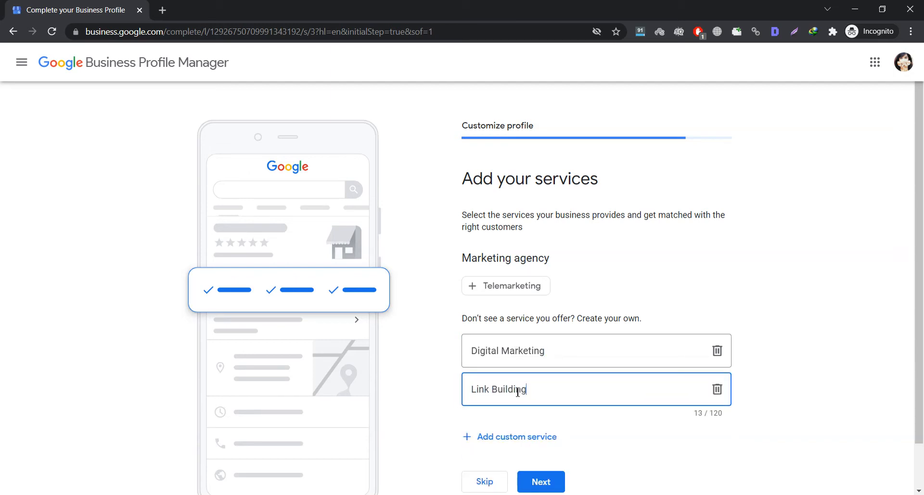
pyautogui.click(514, 440)
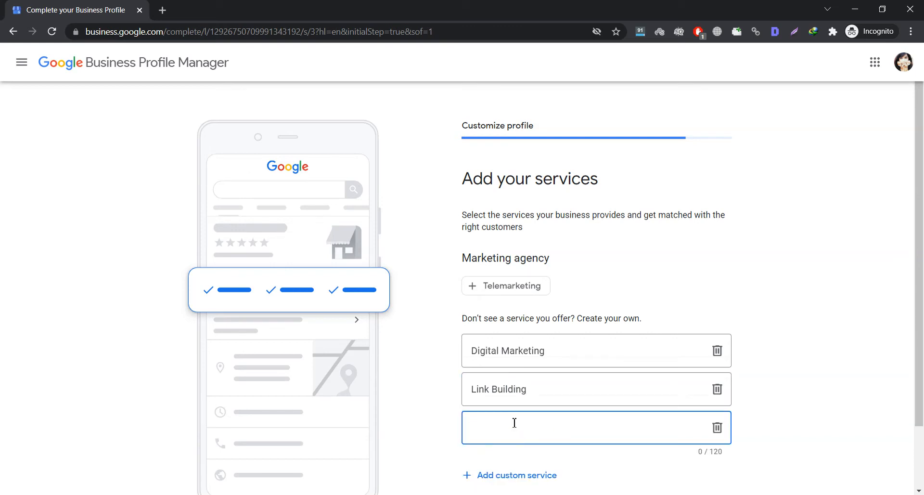
pyautogui.write('Content Writing')
pyautogui.scroll(-1, 479, 309)
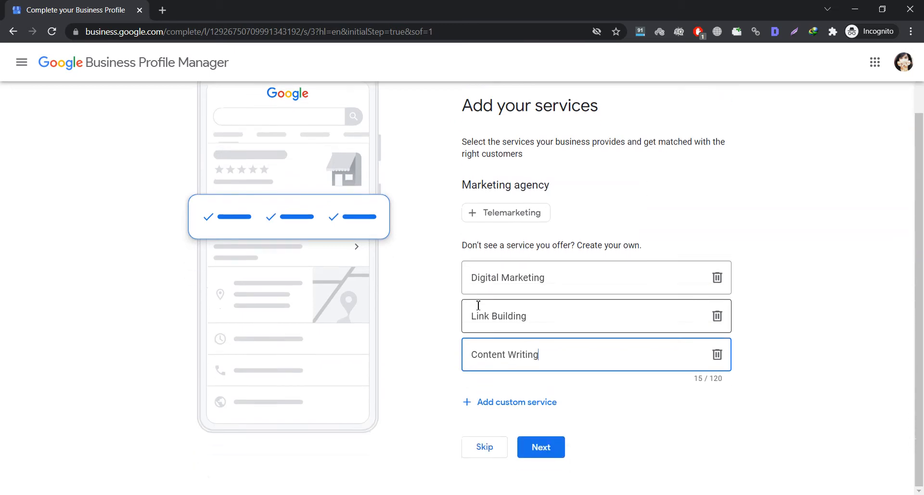
pyautogui.click(539, 446)
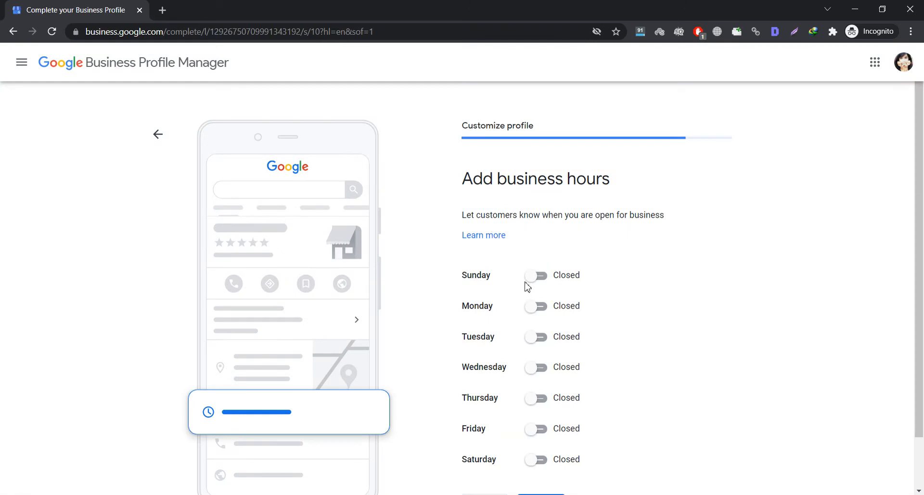
# - Set Sunday, Monday, Tuesday and Wednesday to Open, 24 hours
pyautogui.click(540, 276)
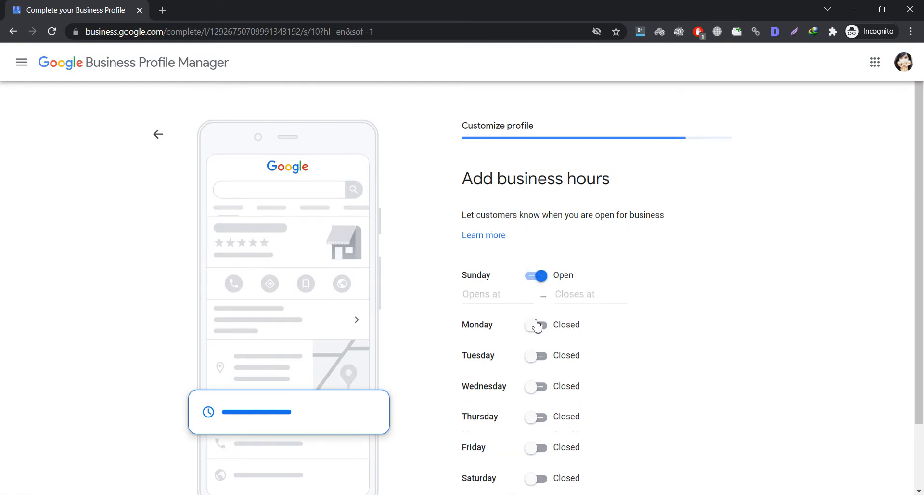
pyautogui.click(492, 292)
pyautogui.click(493, 320)
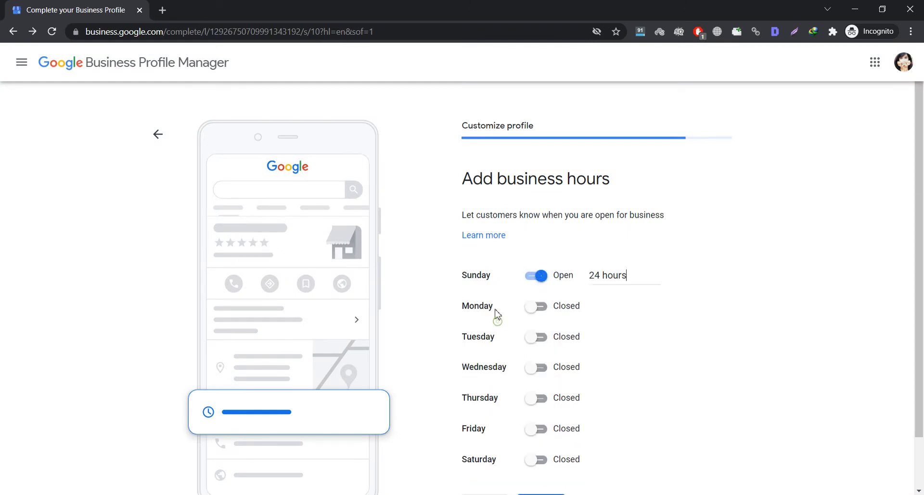
pyautogui.click(534, 307)
pyautogui.scroll(-1, 501, 310)
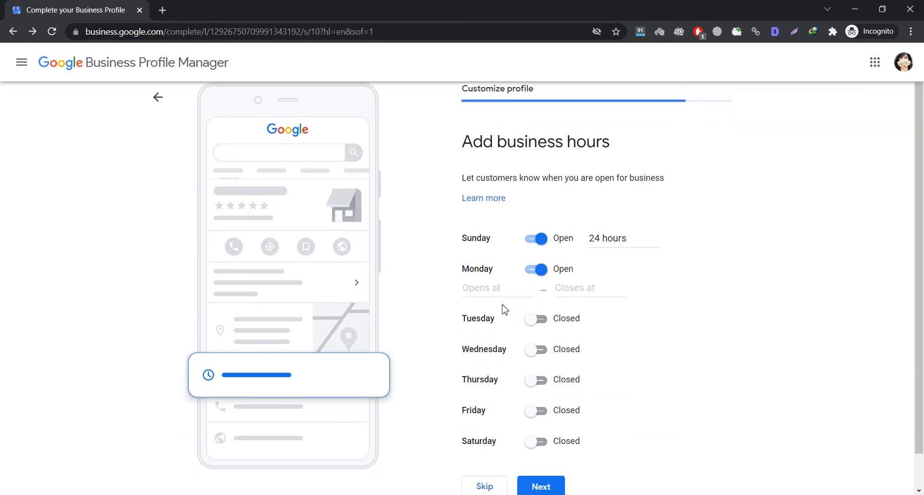
pyautogui.click(494, 272)
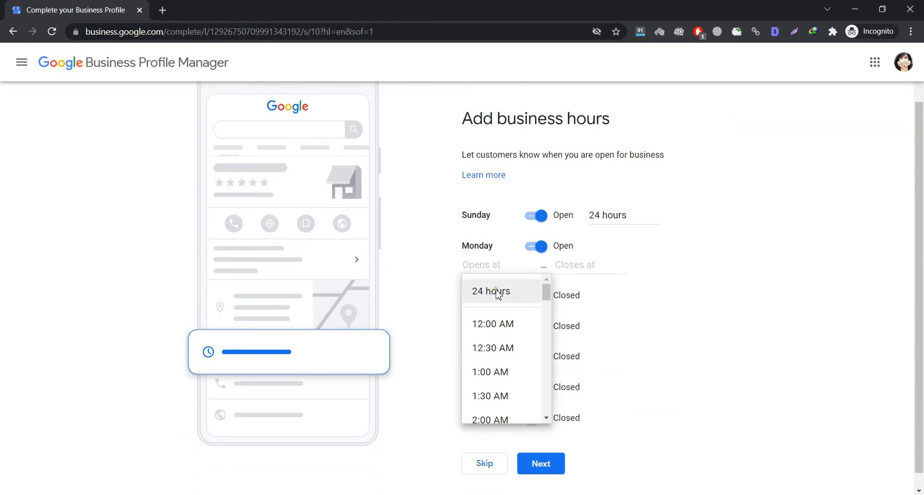
pyautogui.click(491, 291)
pyautogui.click(532, 280)
pyautogui.click(499, 296)
pyautogui.click(493, 321)
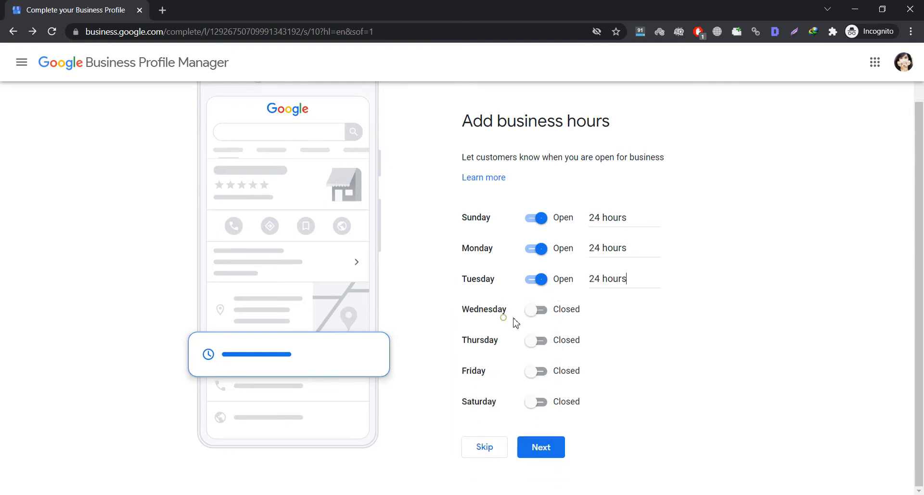
pyautogui.click(536, 311)
pyautogui.click(493, 329)
pyautogui.click(491, 352)
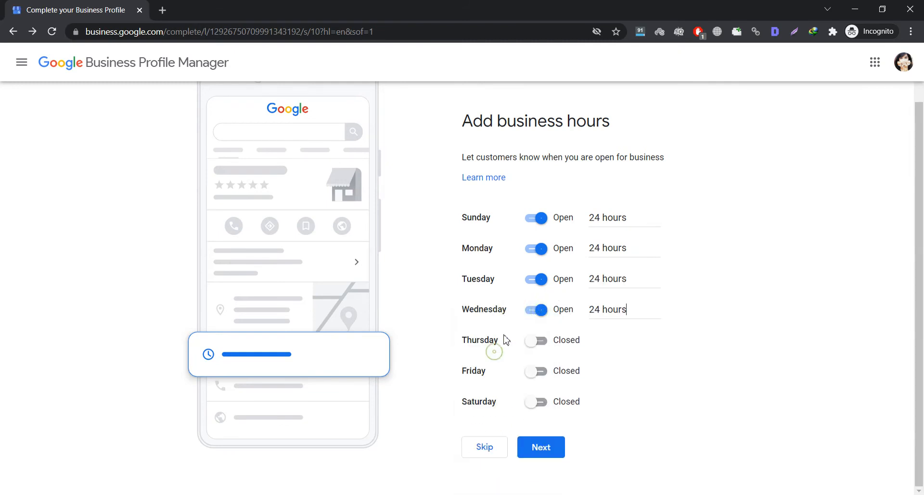
# - Set Thursday, Friday and Saturday to Open, 24 hours, and save the business hours
pyautogui.click(536, 341)
pyautogui.click(493, 362)
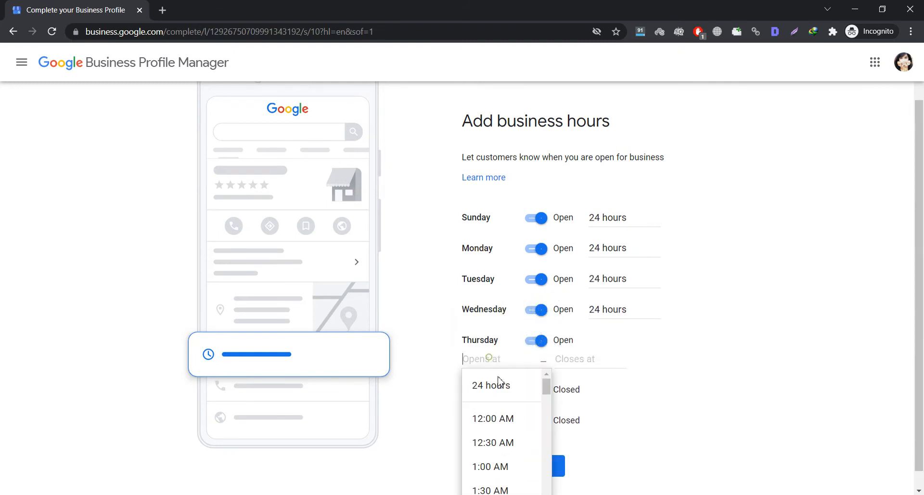
pyautogui.click(491, 383)
pyautogui.scroll(1, 507, 341)
pyautogui.scroll(-1, 515, 380)
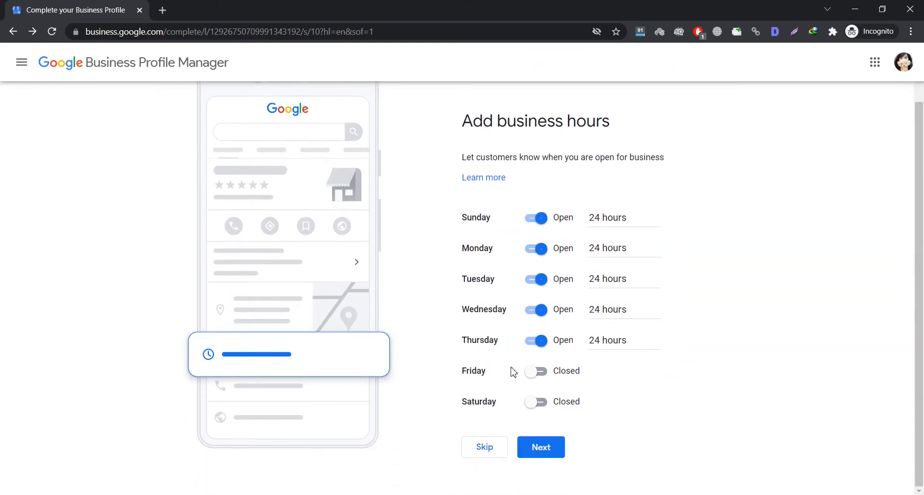
pyautogui.click(532, 372)
pyautogui.click(503, 385)
pyautogui.click(504, 411)
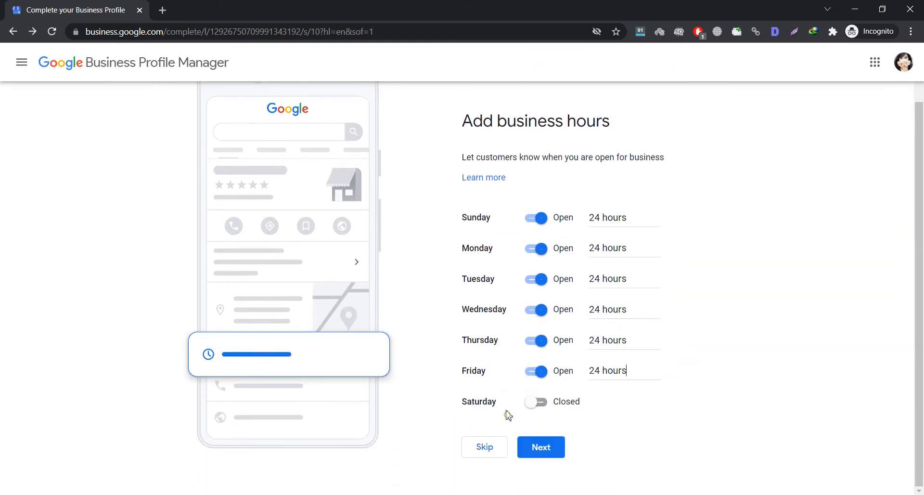
pyautogui.click(533, 401)
pyautogui.click(503, 415)
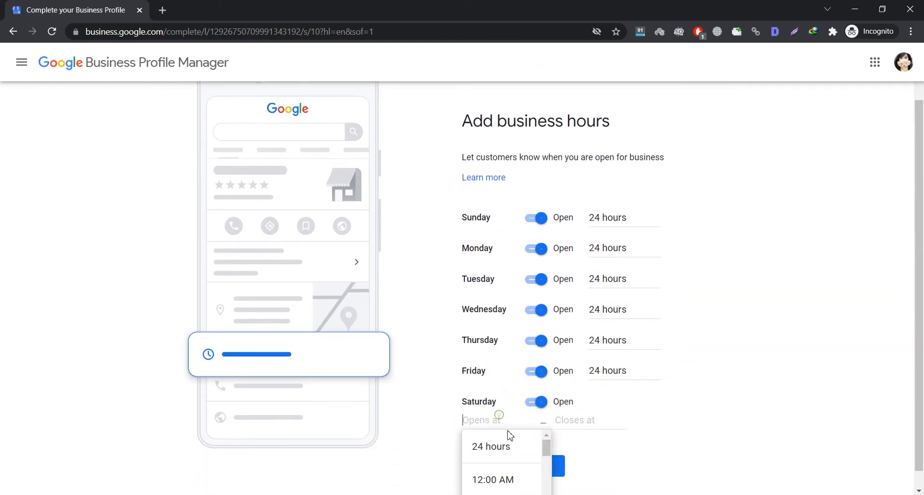
pyautogui.click(506, 442)
pyautogui.scroll(1, 649, 350)
pyautogui.scroll(-1, 650, 350)
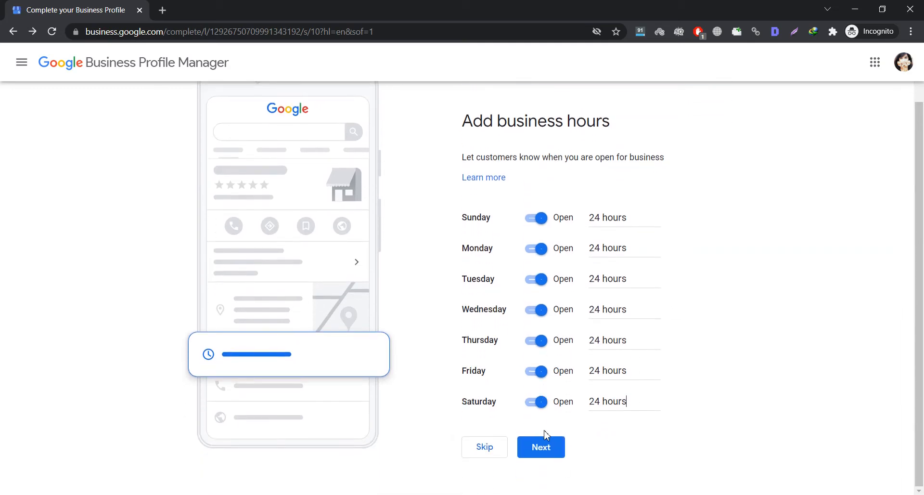
pyautogui.click(545, 443)
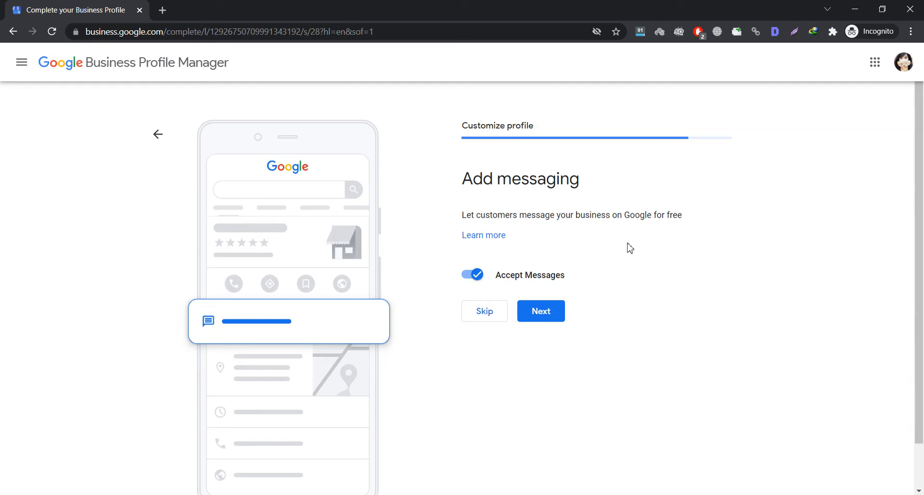
# - Turn off Accept Messages and paste the linkbuildo.com footer blurb as the business description
pyautogui.click(474, 275)
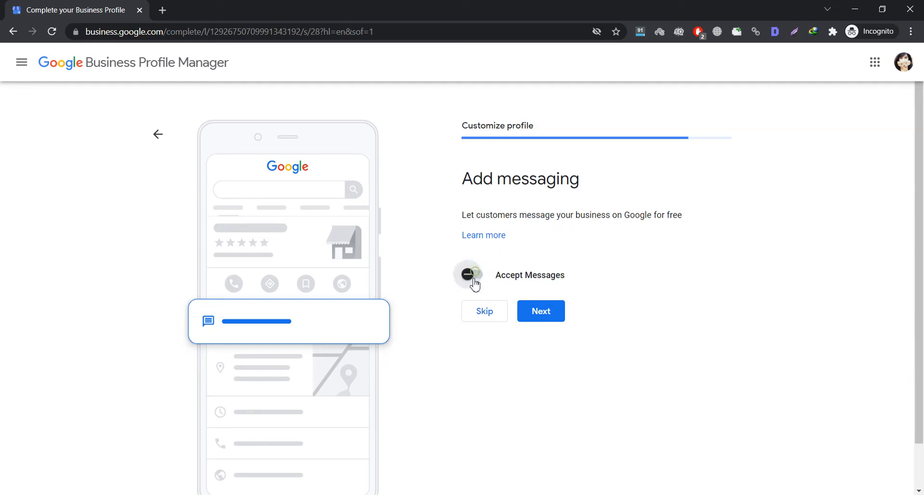
pyautogui.click(554, 320)
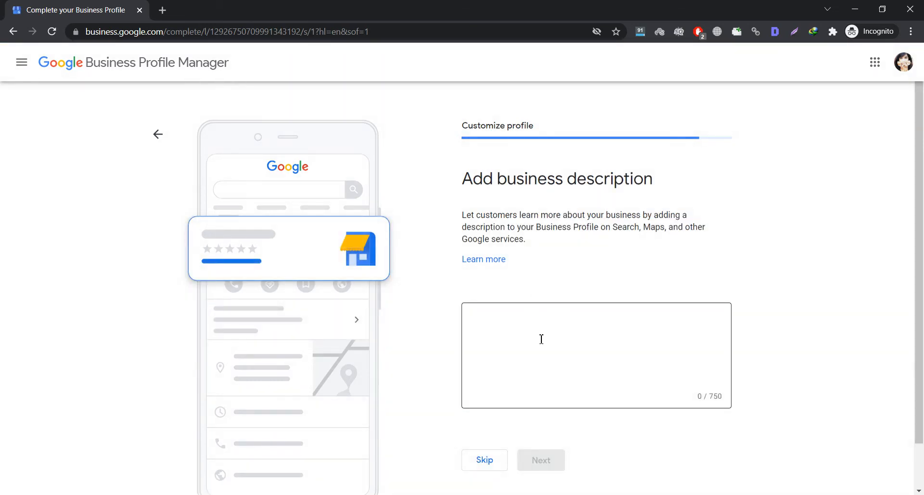
pyautogui.hotkey('alt', 'Tab')
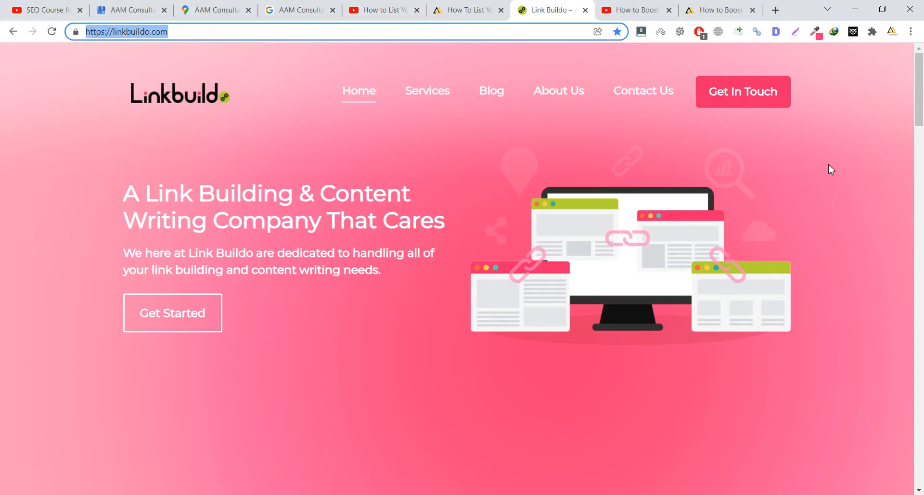
pyautogui.click(831, 170)
pyautogui.scroll(-20, 866, 337)
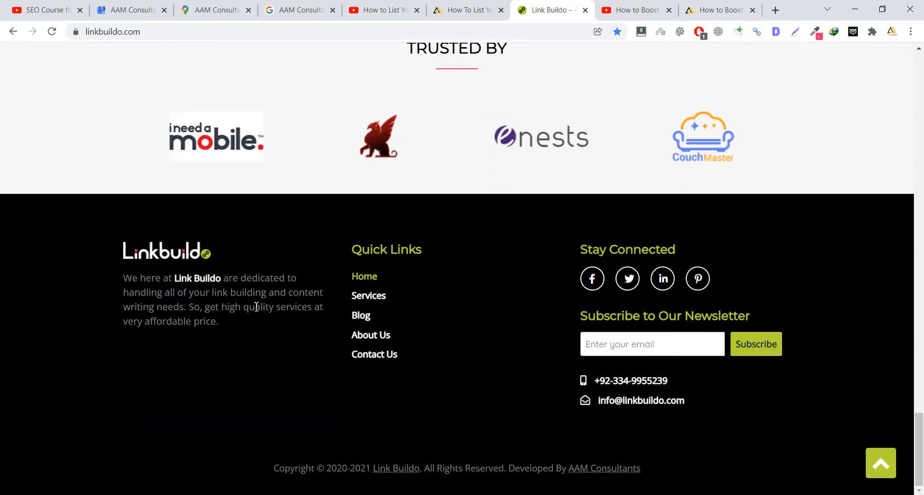
pyautogui.moveTo(124, 278); pyautogui.dragTo(221, 319)
pyautogui.hotkey('ctrl', 'c')
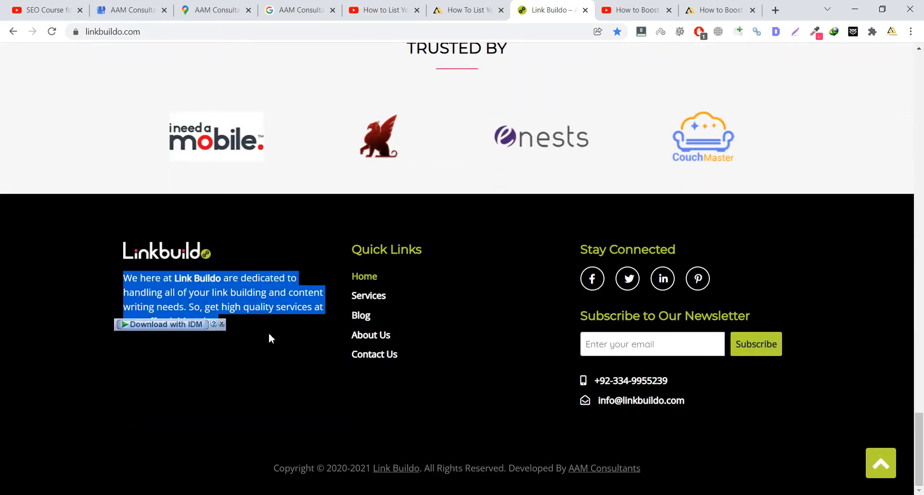
pyautogui.hotkey('alt', 'Tab')
pyautogui.click(489, 350)
pyautogui.hotkey('ctrl', 'v')
pyautogui.scroll(-1, 563, 336)
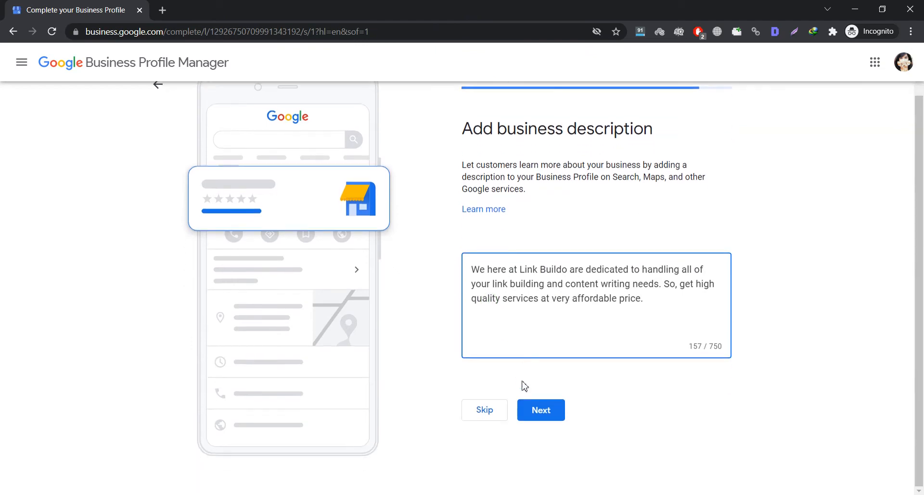
# - Save the 157-character description and skip adding business photos
pyautogui.click(548, 413)
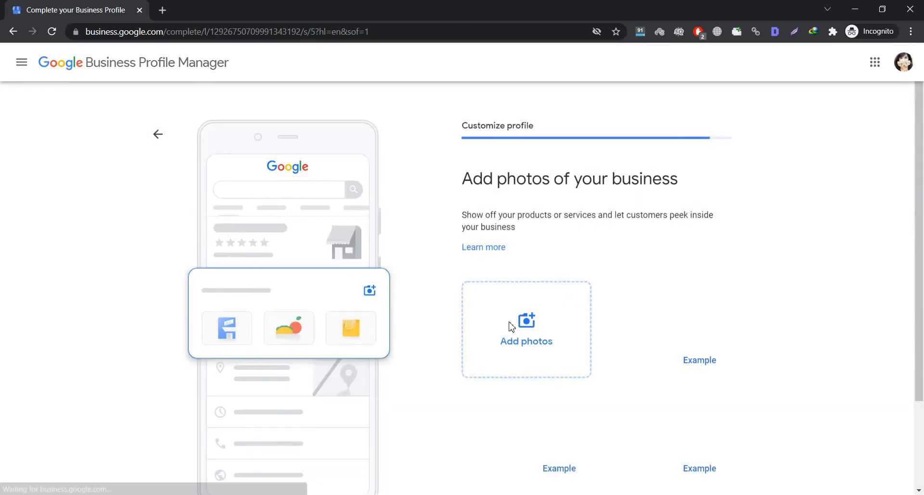
pyautogui.scroll(-1, 499, 334)
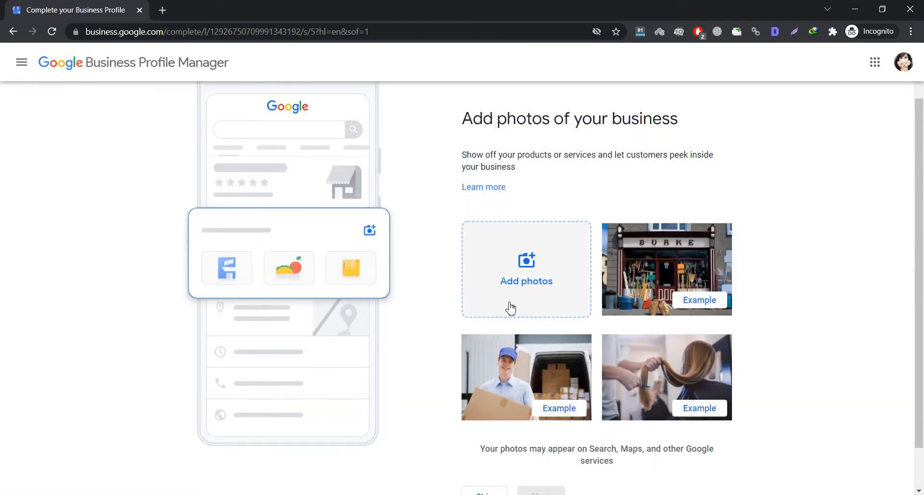
pyautogui.scroll(1, 509, 309)
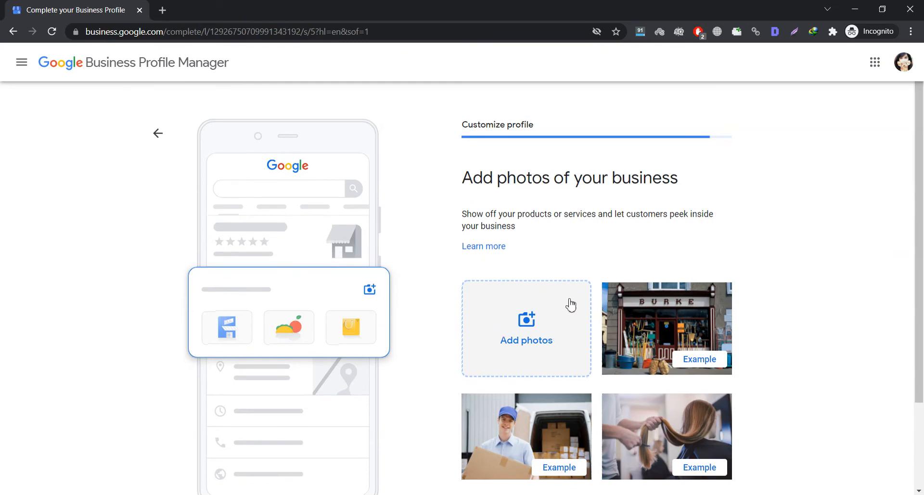
pyautogui.scroll(-2, 456, 329)
pyautogui.click(469, 449)
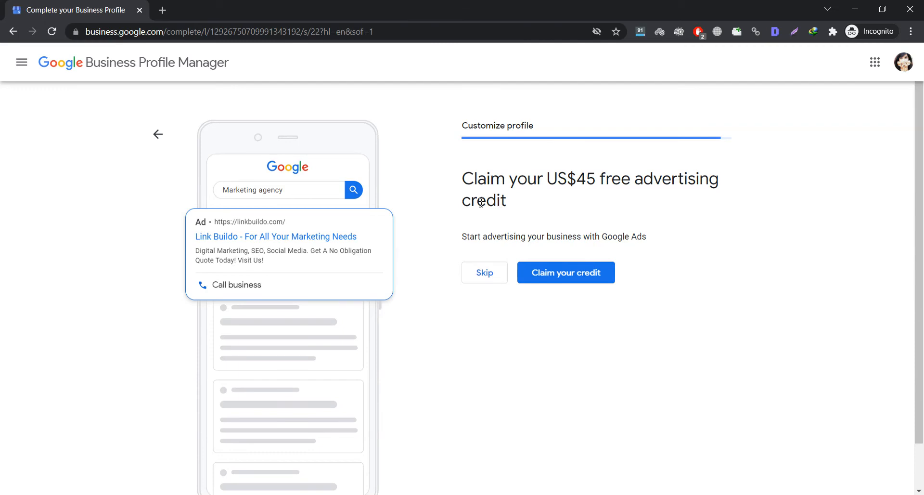
# - Skip the US$45 ad credit, finish setup, and dismiss the welcome dialog
pyautogui.click(480, 282)
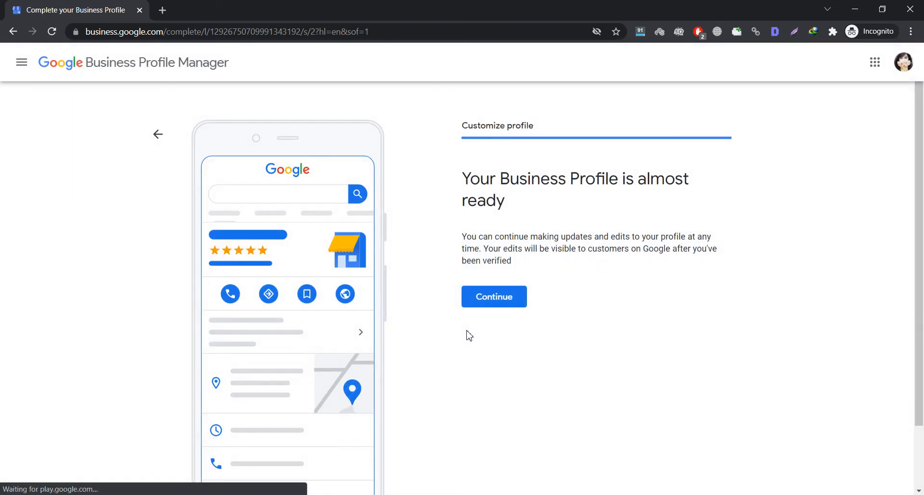
pyautogui.click(483, 297)
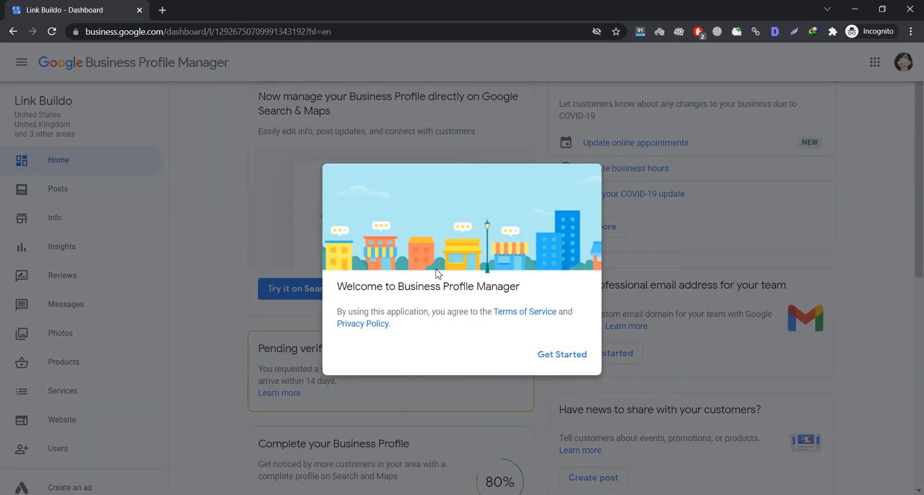
pyautogui.click(556, 356)
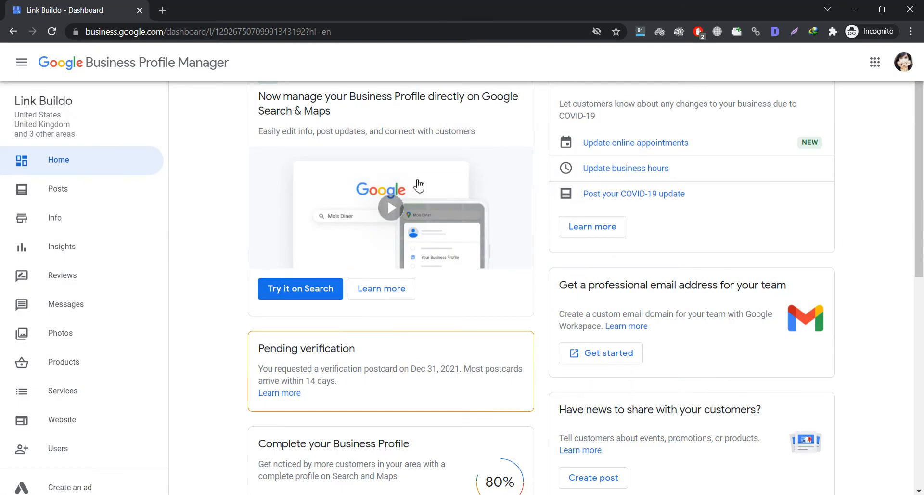
pyautogui.scroll(-9, 434, 243)
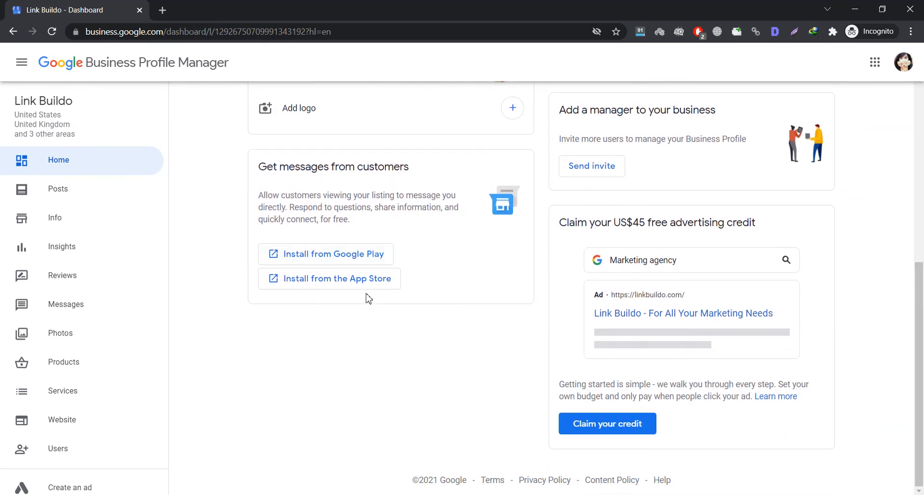
# - Visit Posts, review the Info page's category, service areas, hours and description, then choose Verify now
pyautogui.click(75, 190)
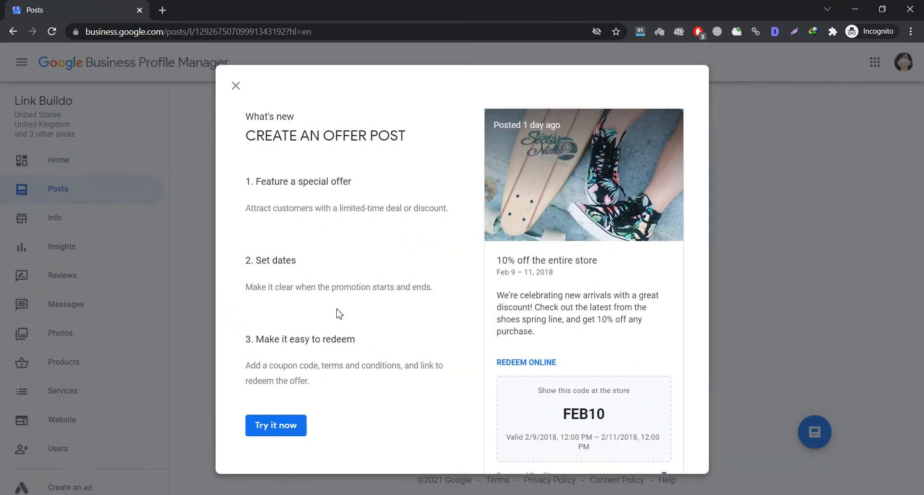
pyautogui.click(235, 86)
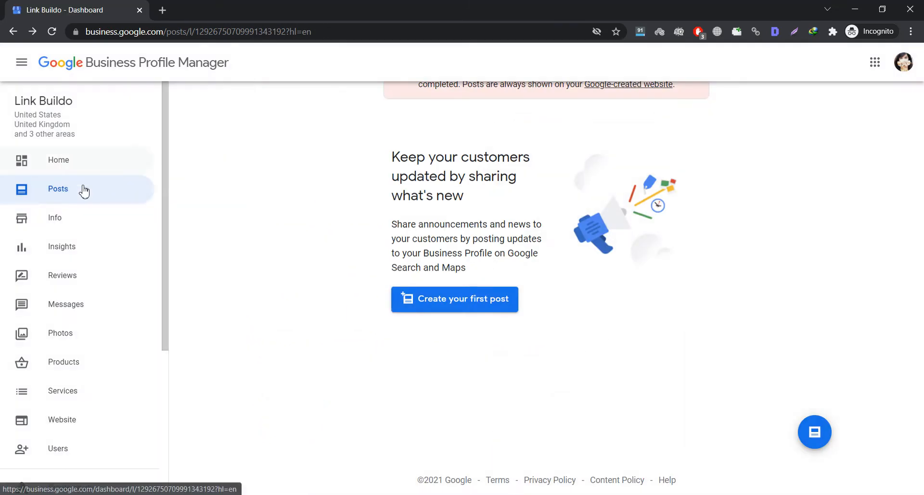
pyautogui.click(56, 218)
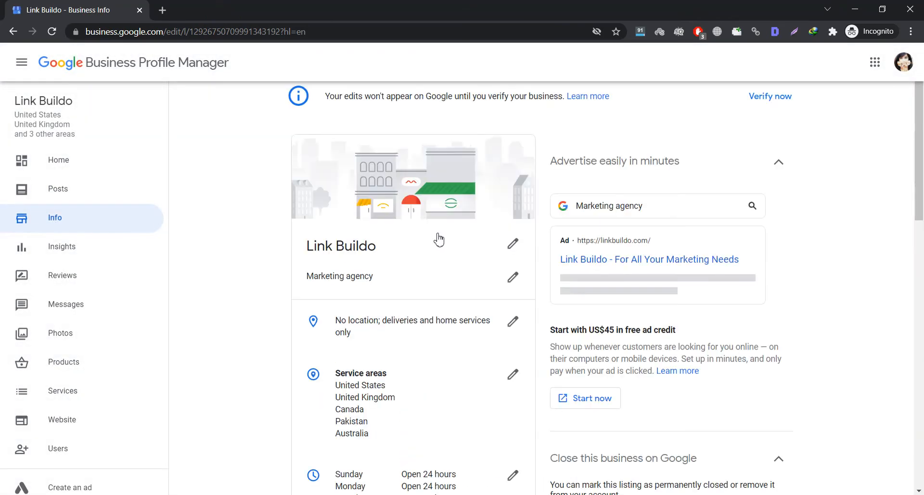
pyautogui.scroll(-5, 435, 235)
pyautogui.scroll(-10, 441, 235)
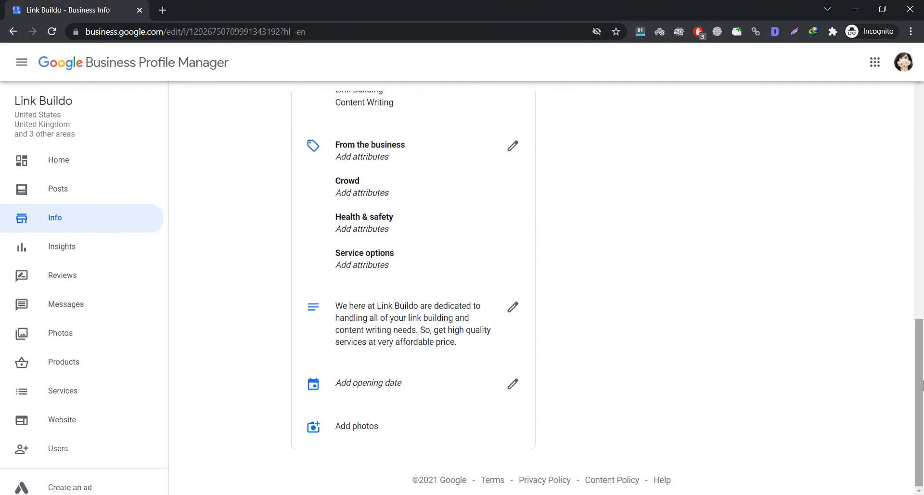
pyautogui.moveTo(918, 354); pyautogui.dragTo(923, 125)
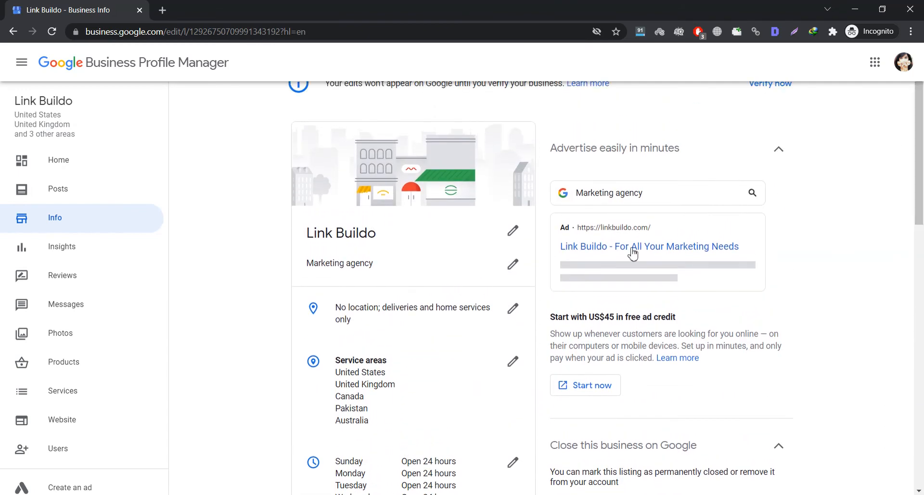
pyautogui.scroll(1, 369, 326)
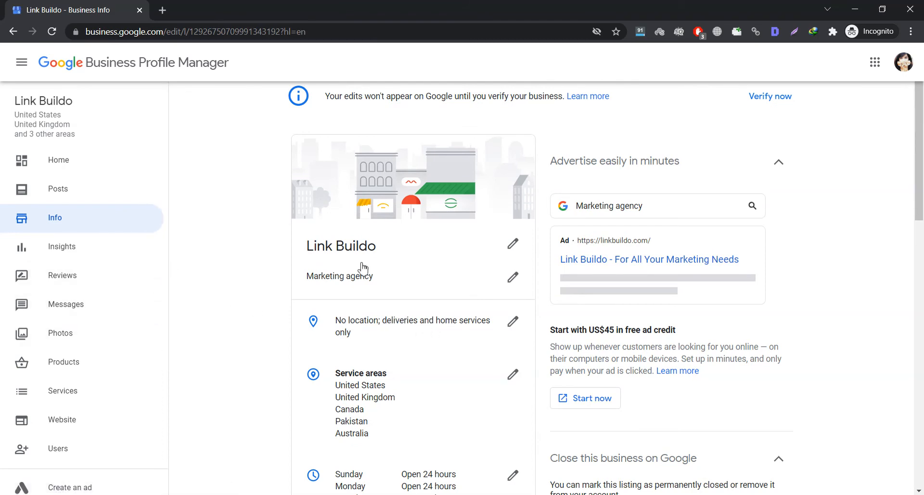
pyautogui.click(772, 98)
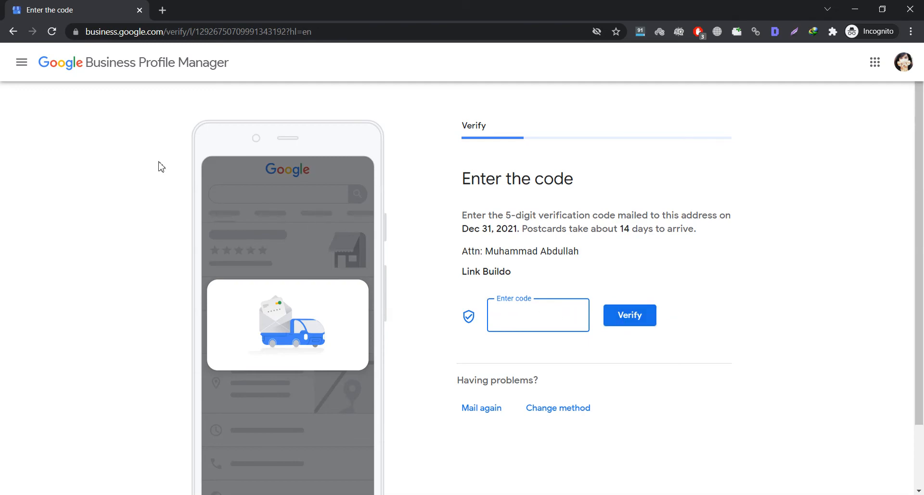
# - Leave the postcard code entry page by going back twice to the Posts page
pyautogui.click(13, 31)
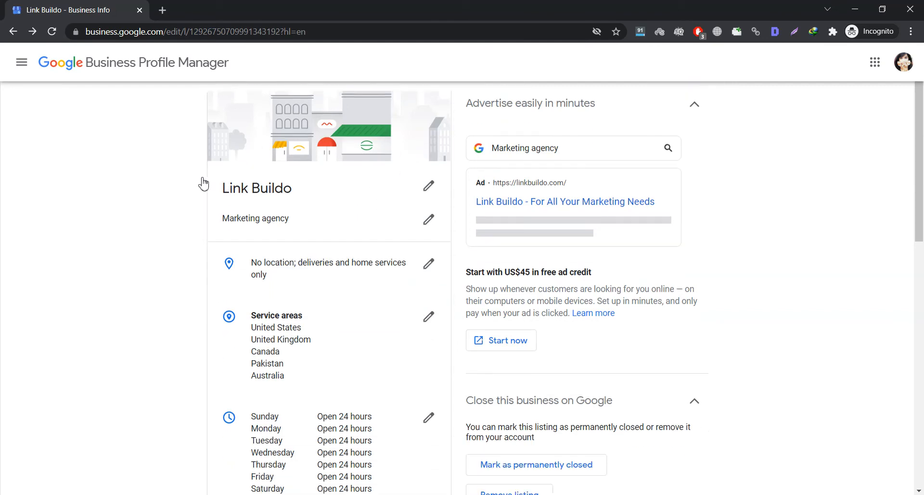
pyautogui.click(13, 37)
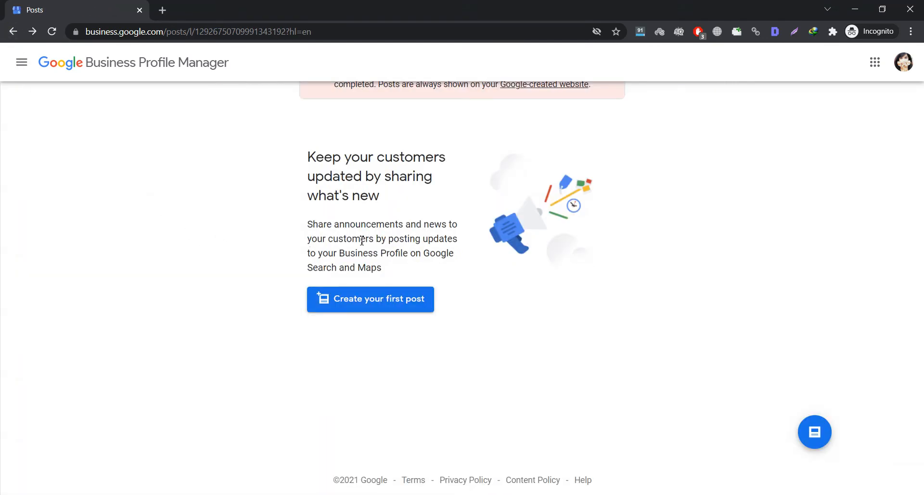
# - Reload the Posts page and check the locked Reviews and Messages sections before opening Photos
pyautogui.click(51, 32)
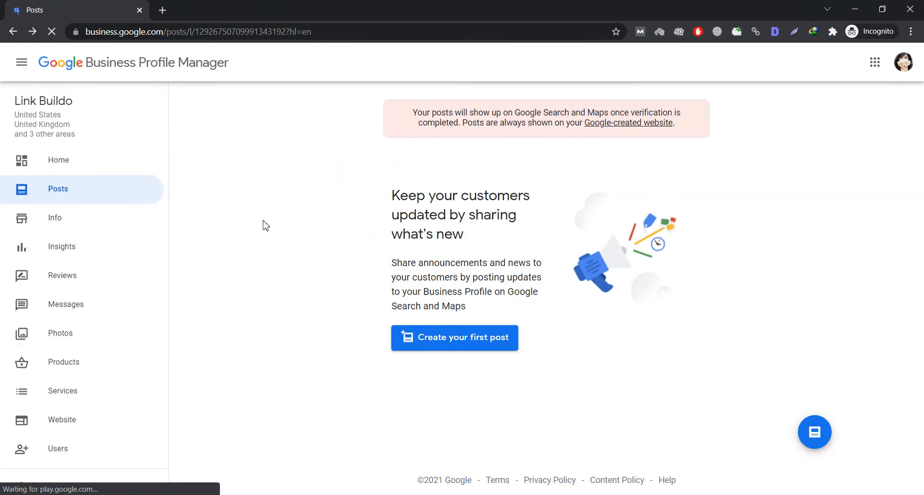
pyautogui.click(77, 282)
pyautogui.scroll(-3, 77, 336)
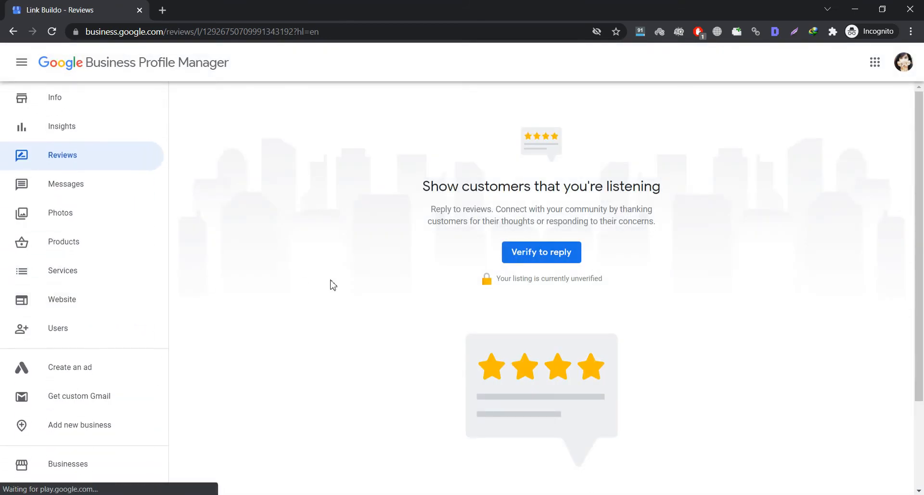
pyautogui.click(49, 185)
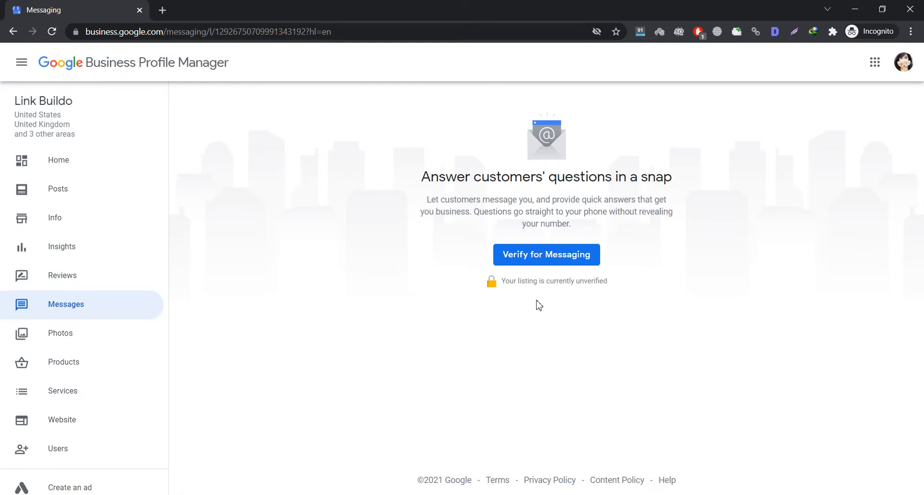
pyautogui.scroll(-1, 82, 313)
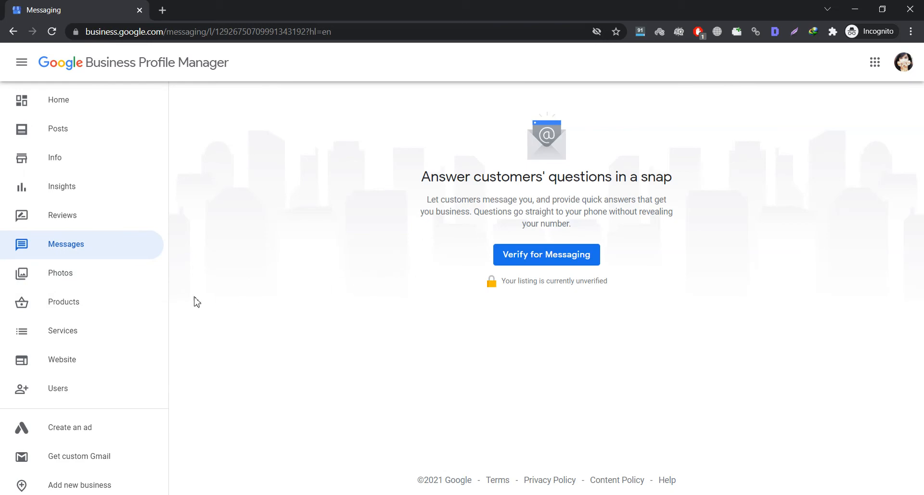
pyautogui.click(91, 283)
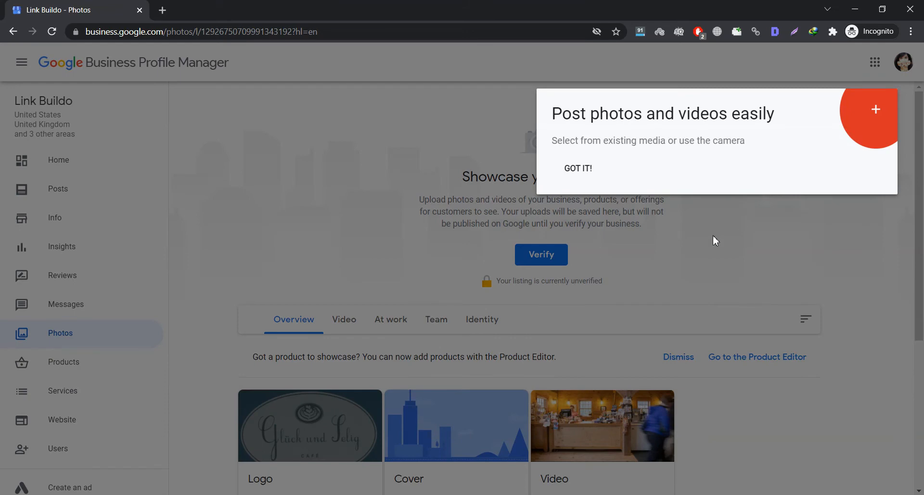
# - Dismiss the photo tip, review the logo, cover and video options, then go to Website
pyautogui.click(583, 170)
pyautogui.scroll(-3, 386, 323)
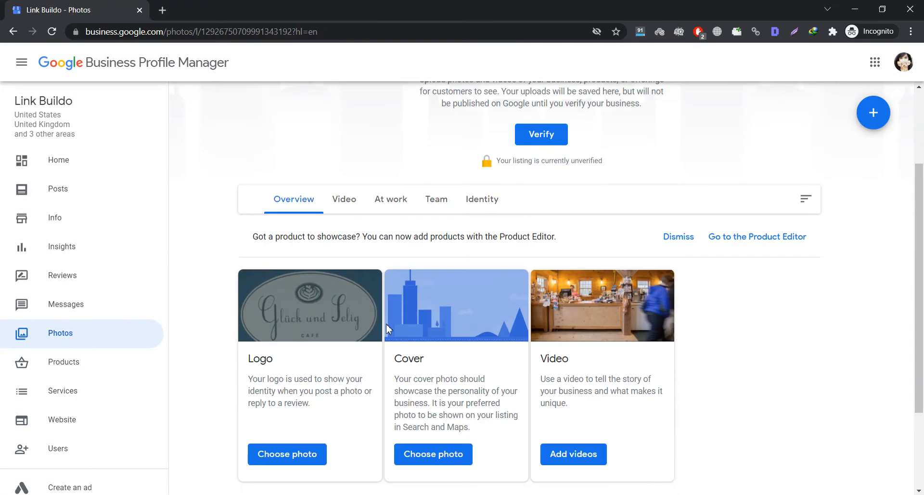
pyautogui.scroll(-3, 416, 312)
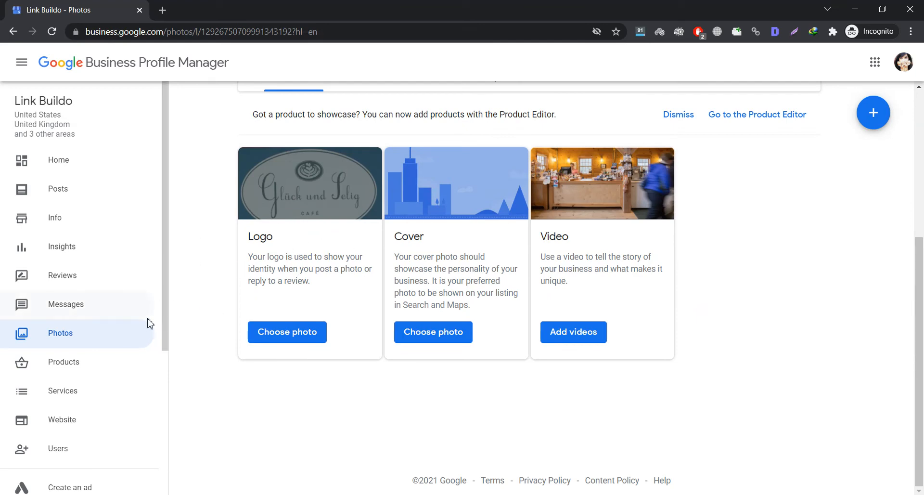
pyautogui.scroll(-4, 79, 370)
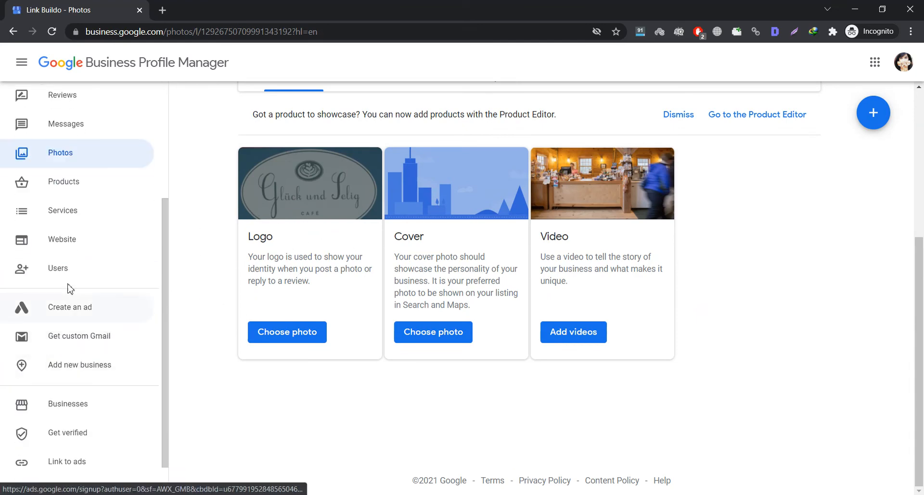
pyautogui.click(92, 235)
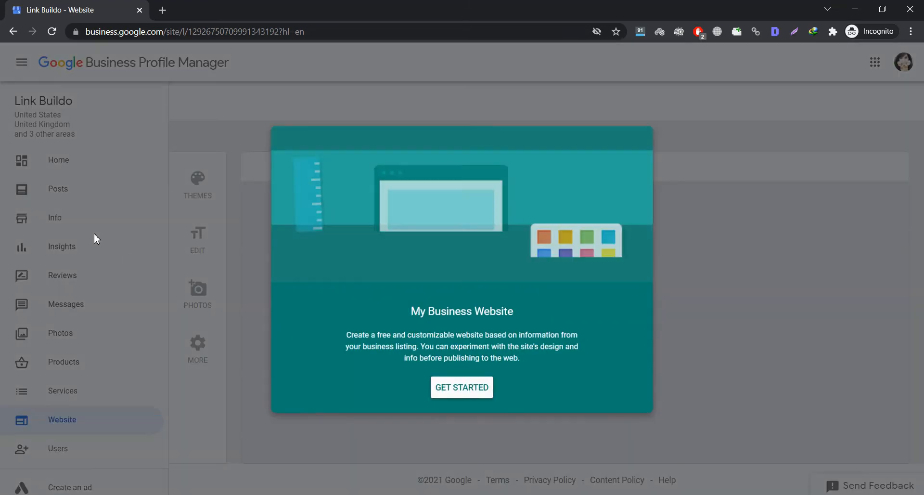
# - Create the draft link-buildo.business.site website, skip its theme, story and publish tips, then view Users
pyautogui.click(462, 385)
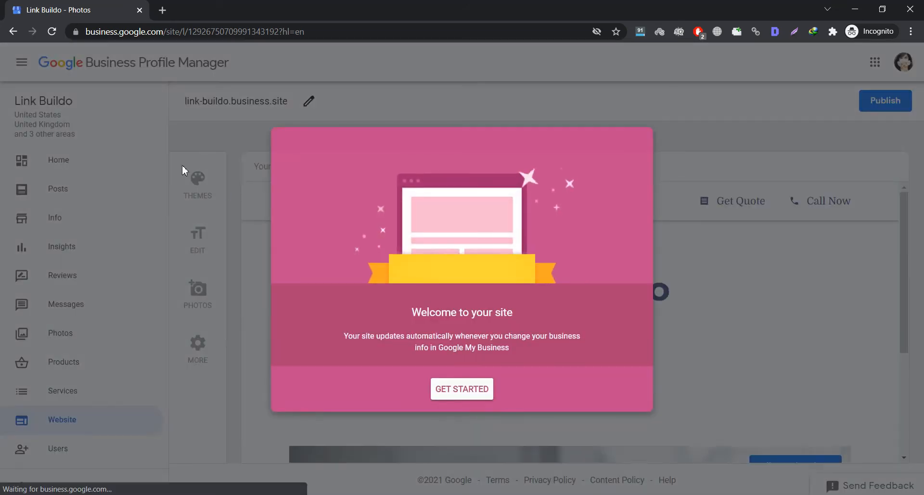
pyautogui.click(445, 393)
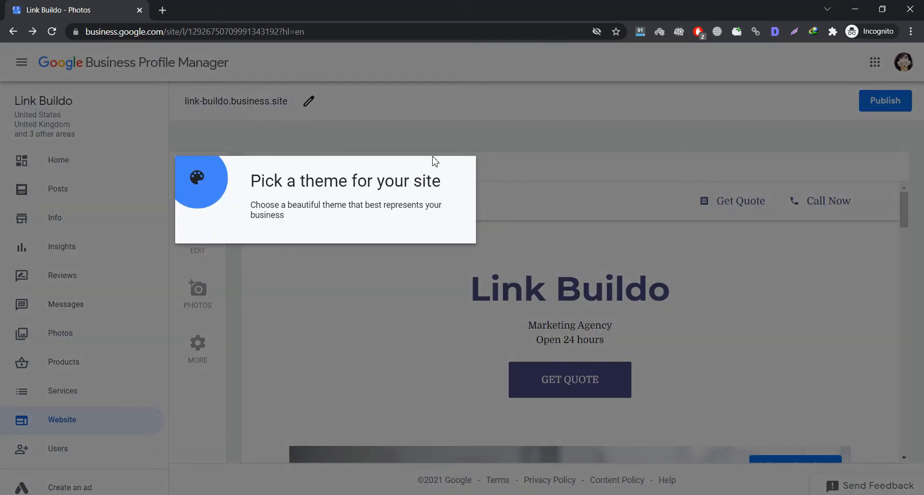
pyautogui.click(549, 129)
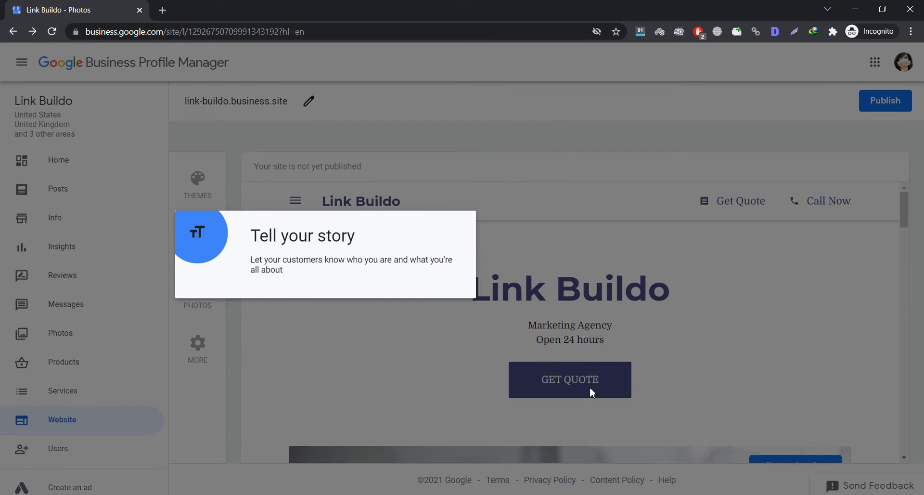
pyautogui.click(240, 335)
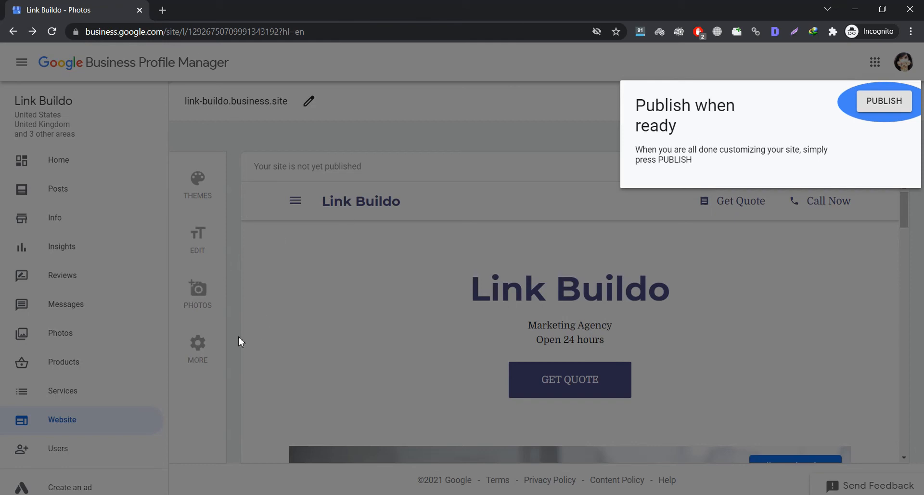
pyautogui.click(68, 440)
pyautogui.click(56, 448)
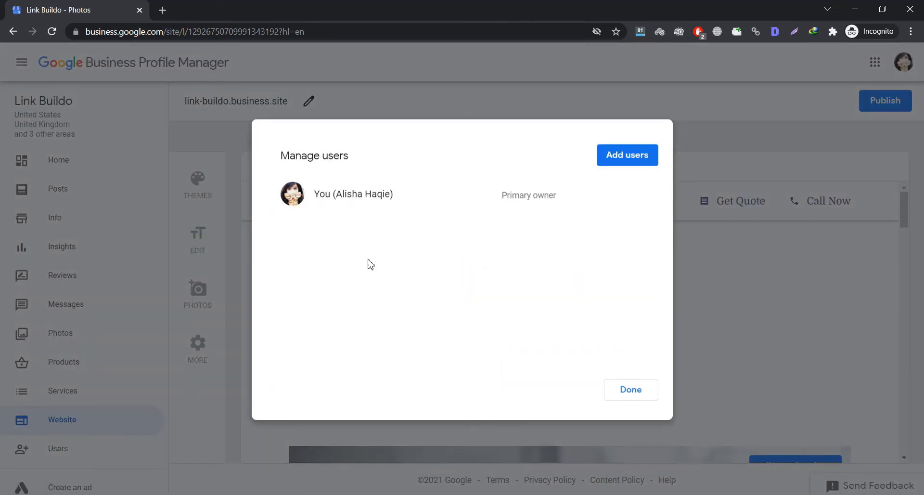
# - Start adding a user and view the role options, then cancel and close Manage users
pyautogui.click(635, 151)
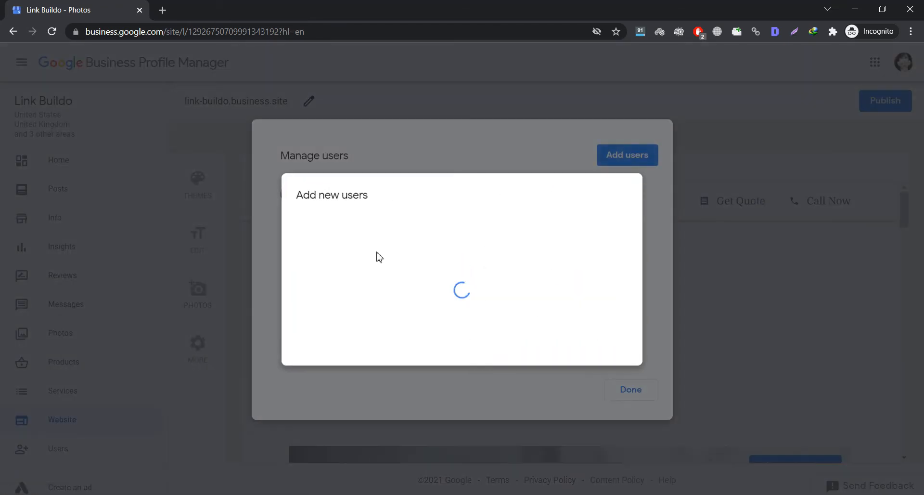
pyautogui.click(347, 283)
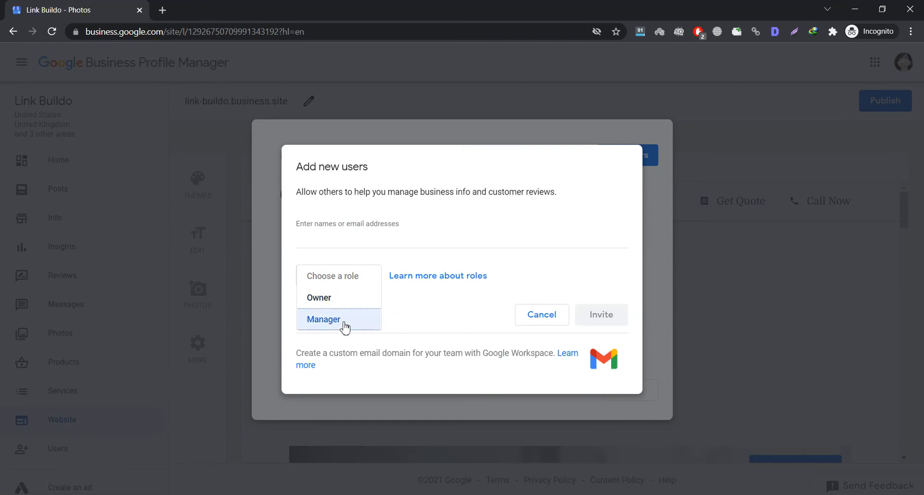
pyautogui.click(349, 240)
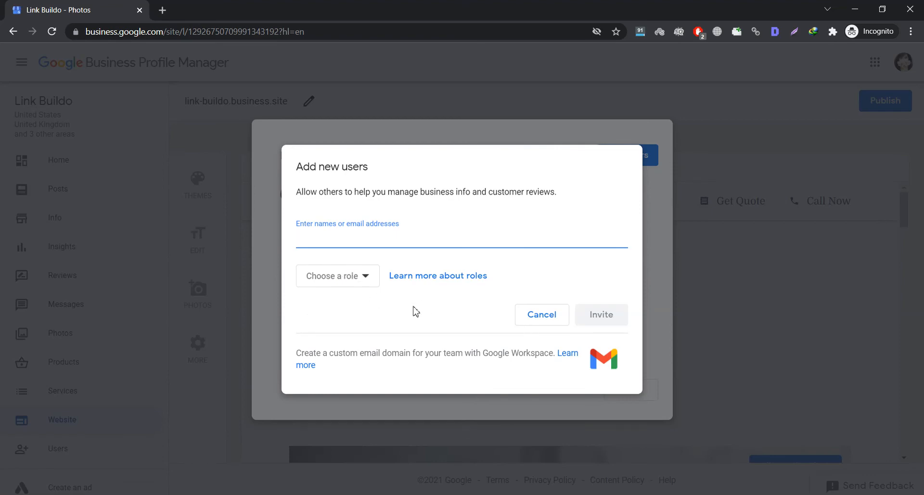
pyautogui.click(543, 316)
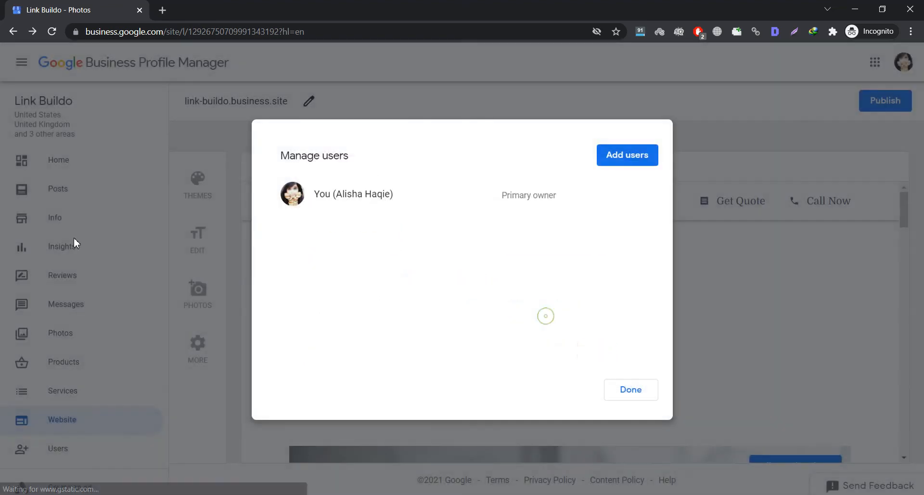
pyautogui.click(734, 259)
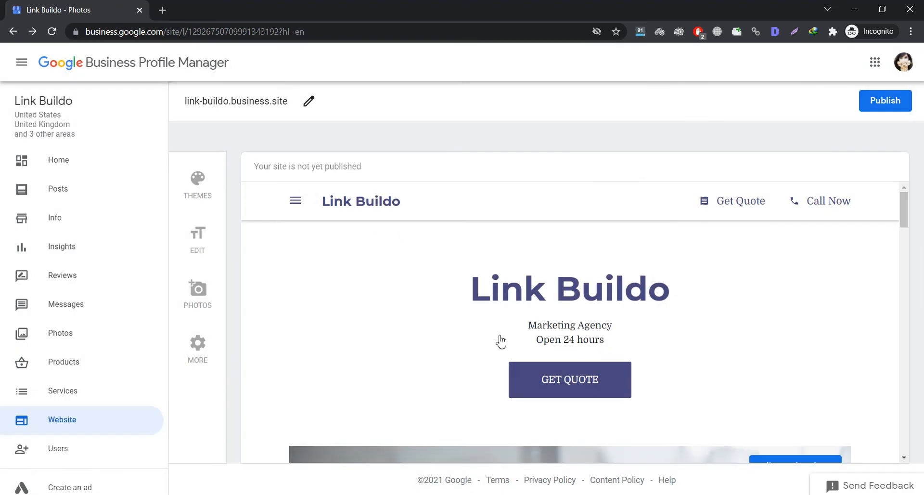
# - Start a Google Ads signup for Link Buildo in a new tab, then return and open Settings
pyautogui.scroll(-5, 29, 308)
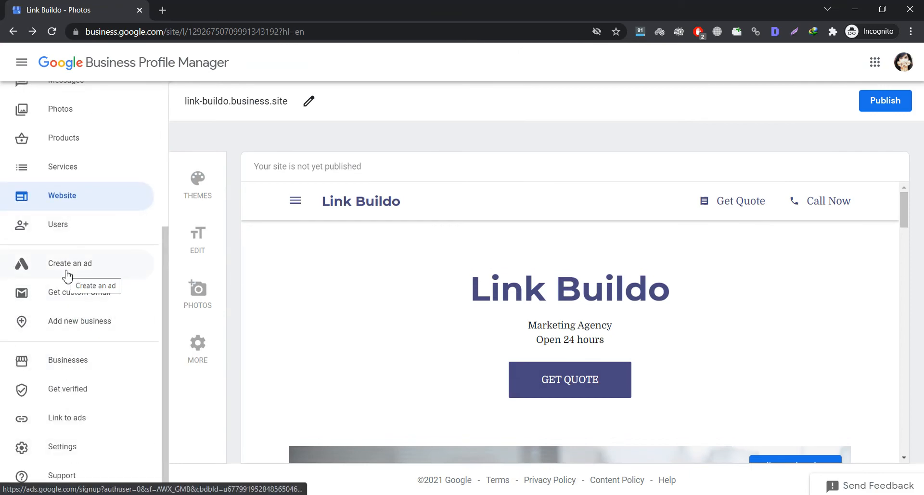
pyautogui.click(67, 276)
pyautogui.click(72, 5)
pyautogui.click(177, 7)
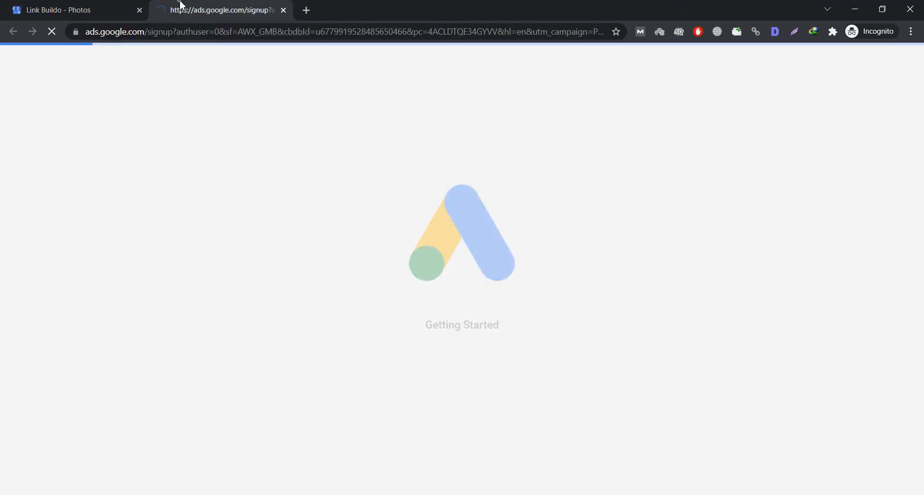
pyautogui.click(89, 9)
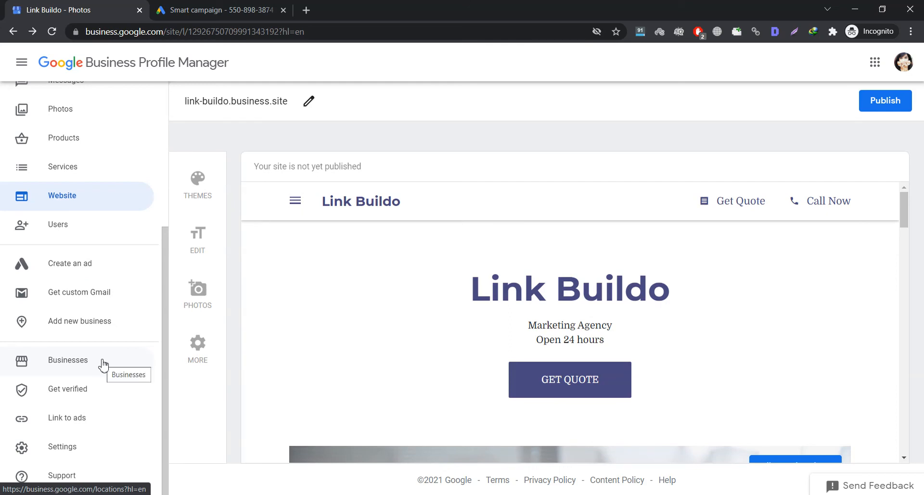
pyautogui.click(95, 445)
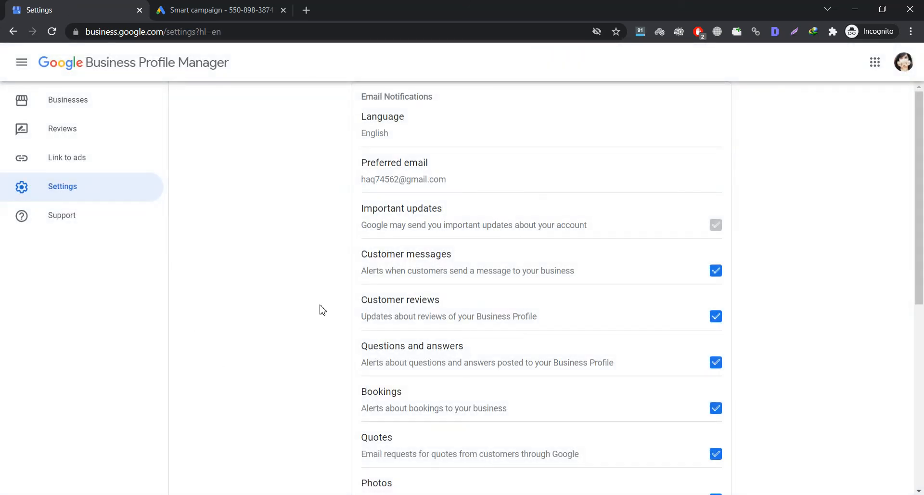
# - Close the Google Ads tab and switch to the other browser window
pyautogui.click(214, 10)
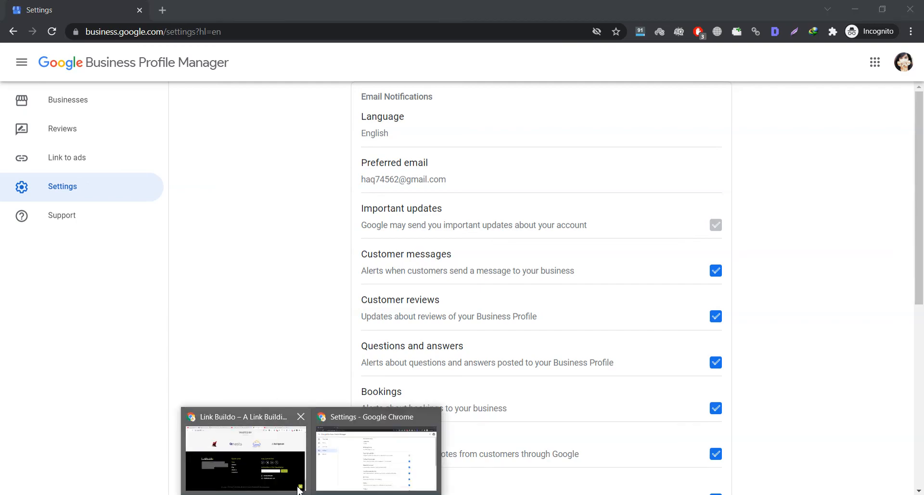
pyautogui.click(245, 435)
# - Open the verified AAM Consultants profile and scroll its Info page to the description and opening date
pyautogui.click(138, 4)
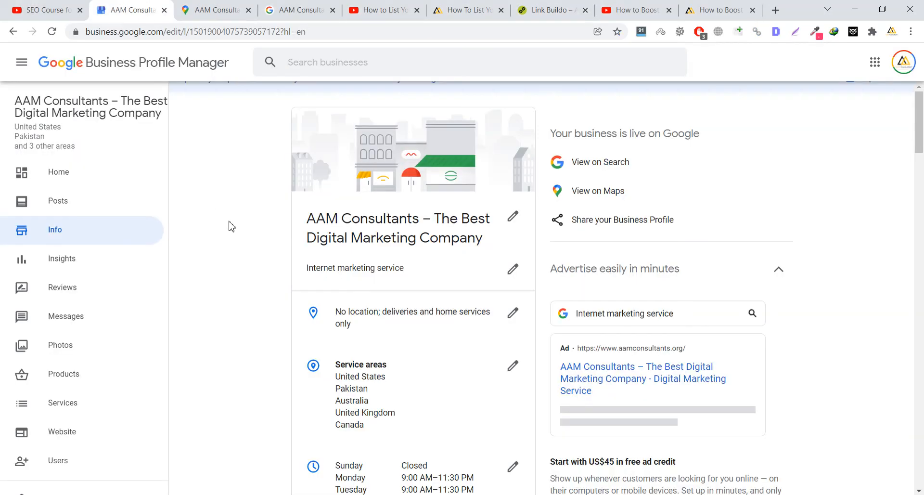
pyautogui.scroll(-15, 274, 243)
pyautogui.scroll(-15, 276, 240)
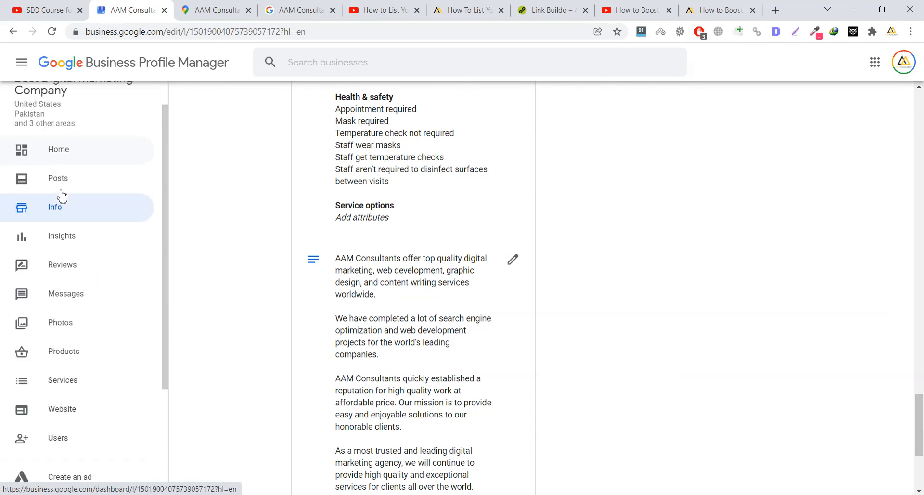
pyautogui.scroll(-4, 61, 198)
pyautogui.scroll(4, 88, 222)
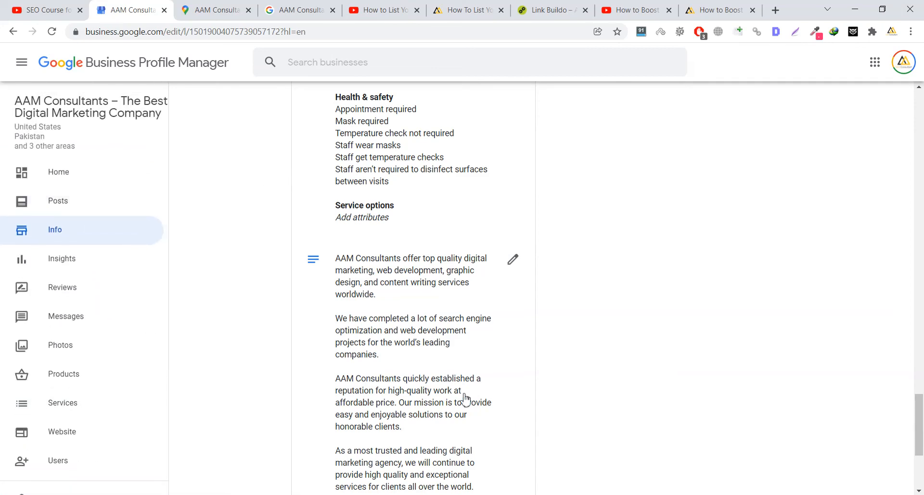
# - View the slide with helpful links, then return to the browser and bring up the How to Boost video
pyautogui.click(491, 494)
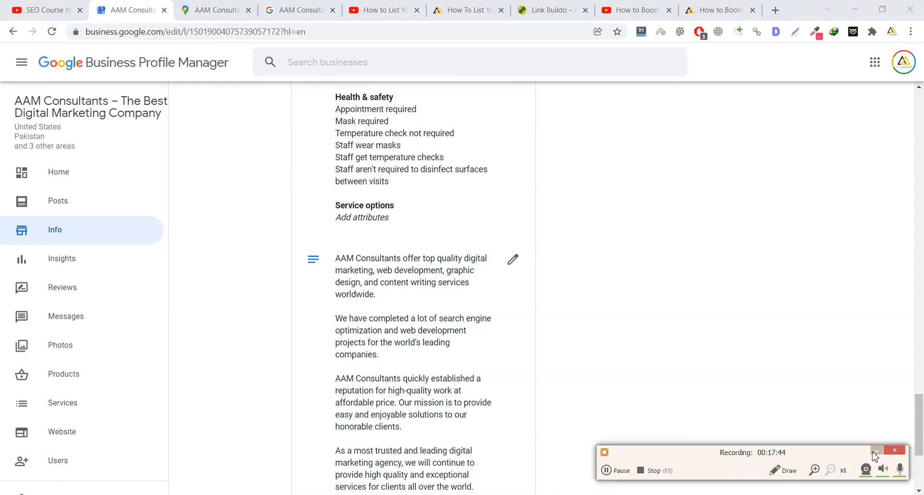
pyautogui.click(873, 453)
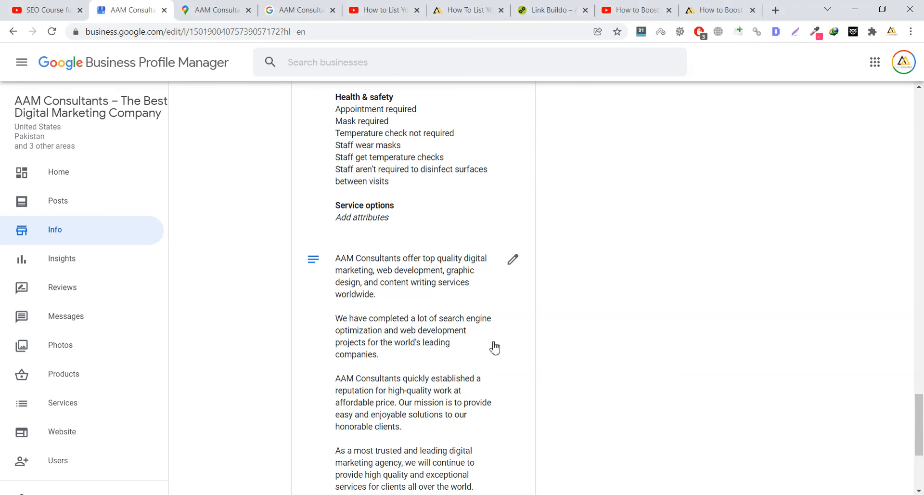
pyautogui.scroll(-2, 515, 246)
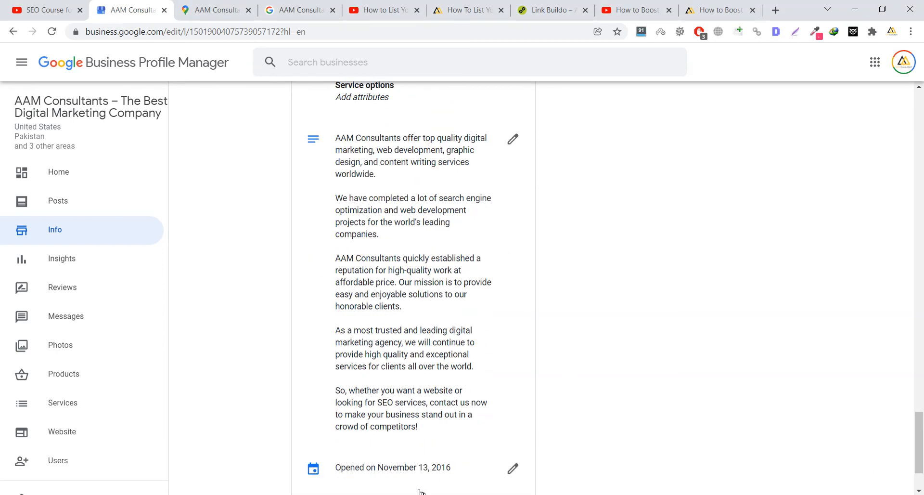
pyautogui.click(356, 494)
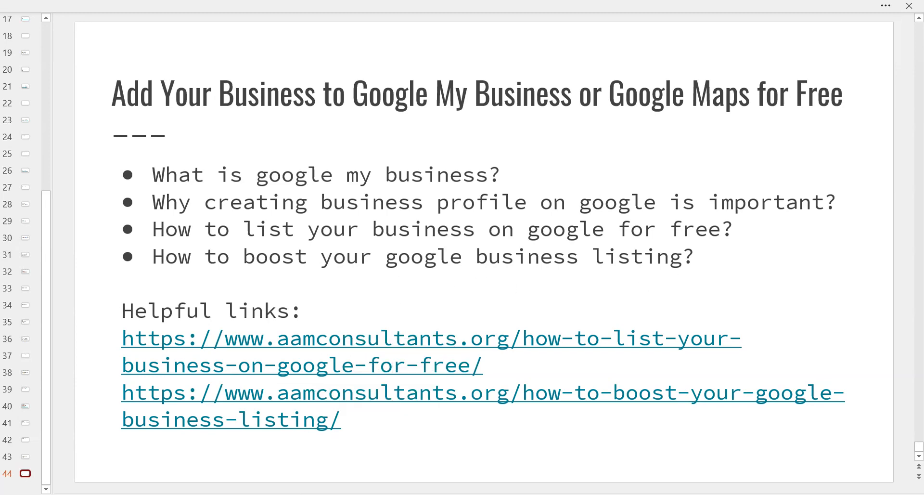
pyautogui.click(267, 467)
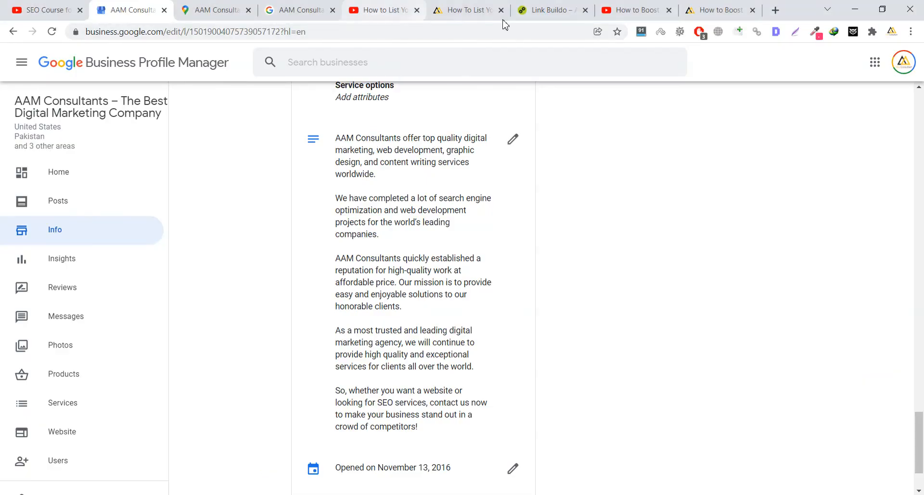
pyautogui.click(608, 10)
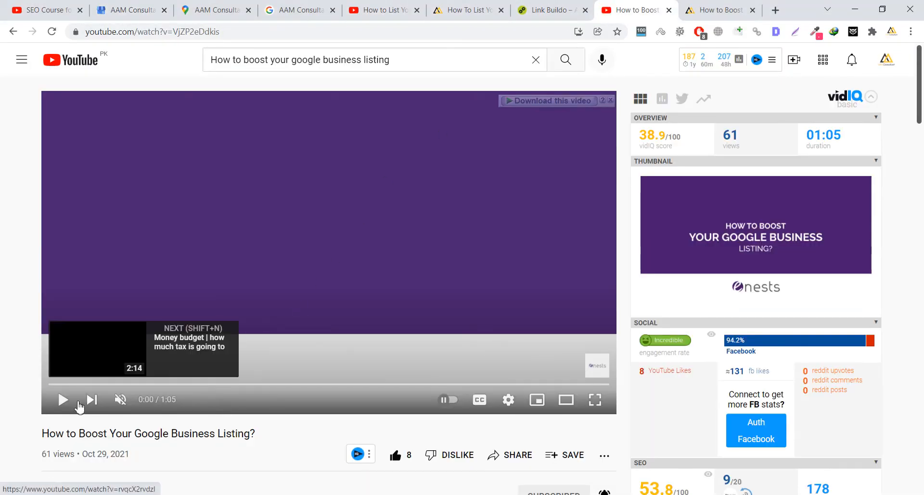
# - Play the 'How to Boost Your Google Business Listing?' video and scroll to its description
pyautogui.click(63, 402)
pyautogui.scroll(-2, 2, 370)
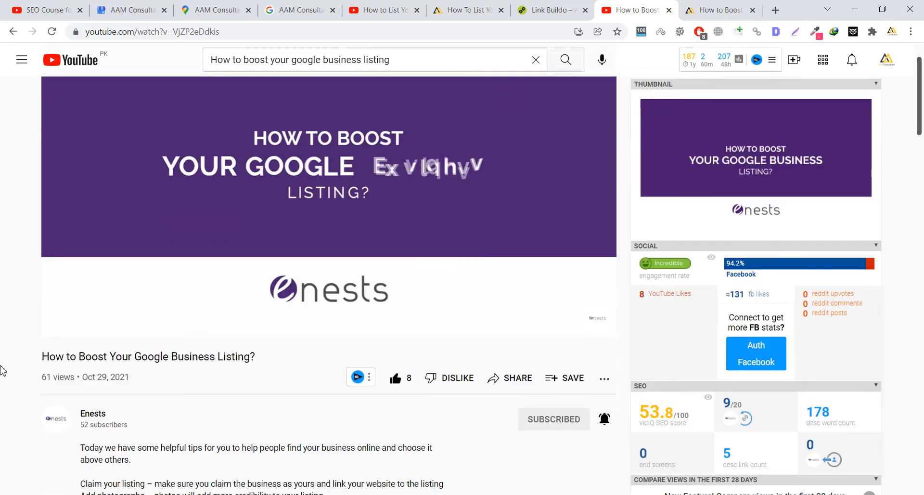
pyautogui.scroll(-6, 14, 360)
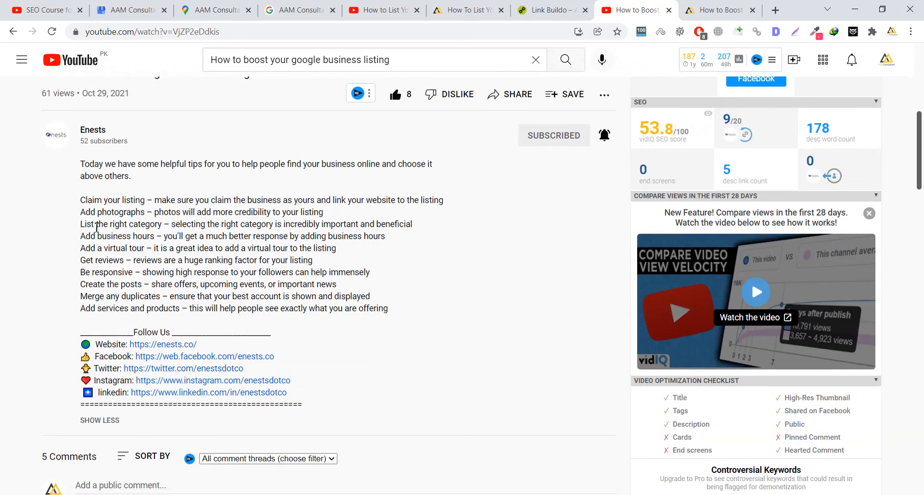
# - Highlight the Claim your listing, Add photographs and List the right category tips
pyautogui.moveTo(94, 199); pyautogui.dragTo(144, 198)
pyautogui.click(141, 199)
pyautogui.moveTo(79, 201); pyautogui.dragTo(143, 199)
pyautogui.click(144, 199)
pyautogui.moveTo(82, 215); pyautogui.dragTo(146, 211)
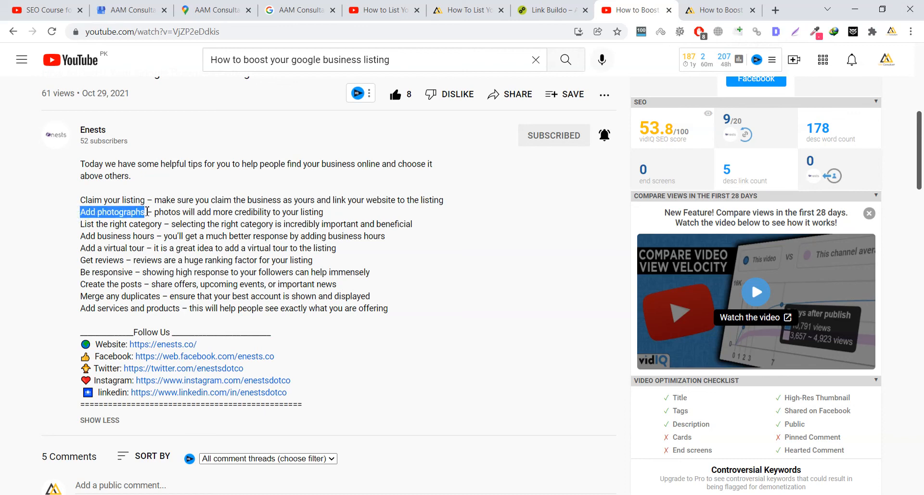
pyautogui.moveTo(80, 225); pyautogui.dragTo(151, 224)
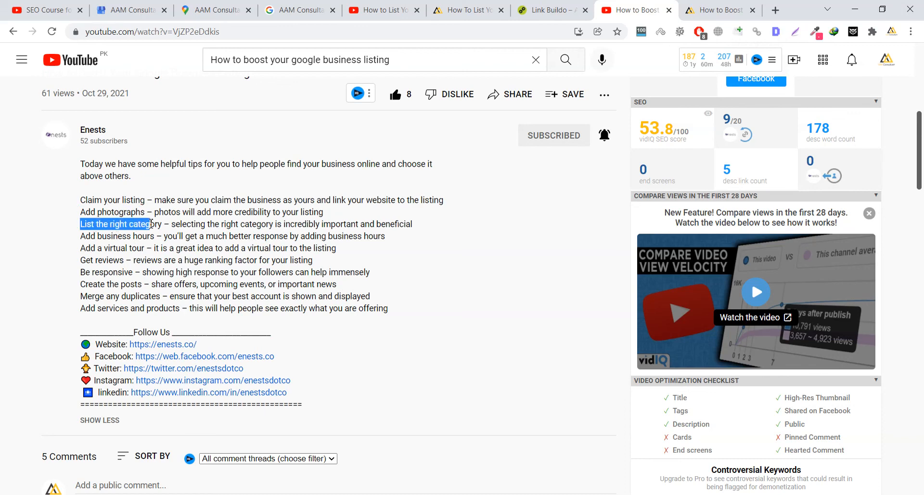
pyautogui.click(162, 224)
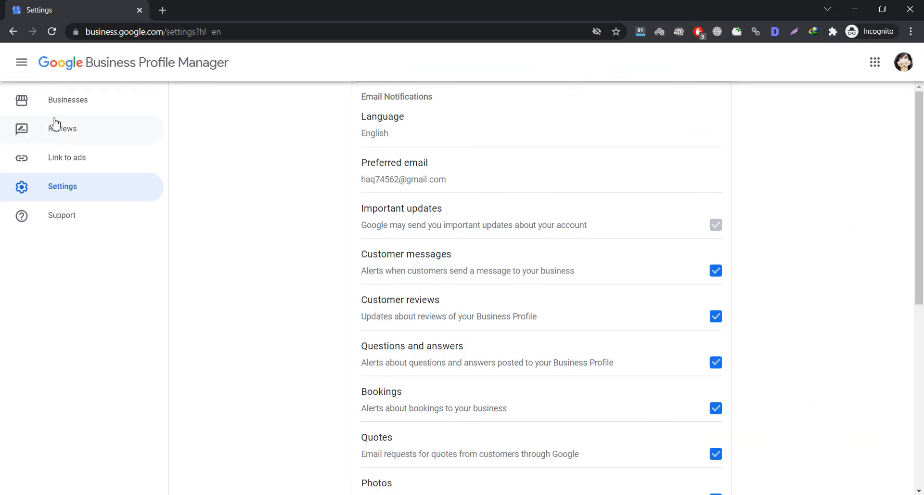
# - Open the Link Buildo profile from the managed businesses list and go to its Info page
pyautogui.click(55, 102)
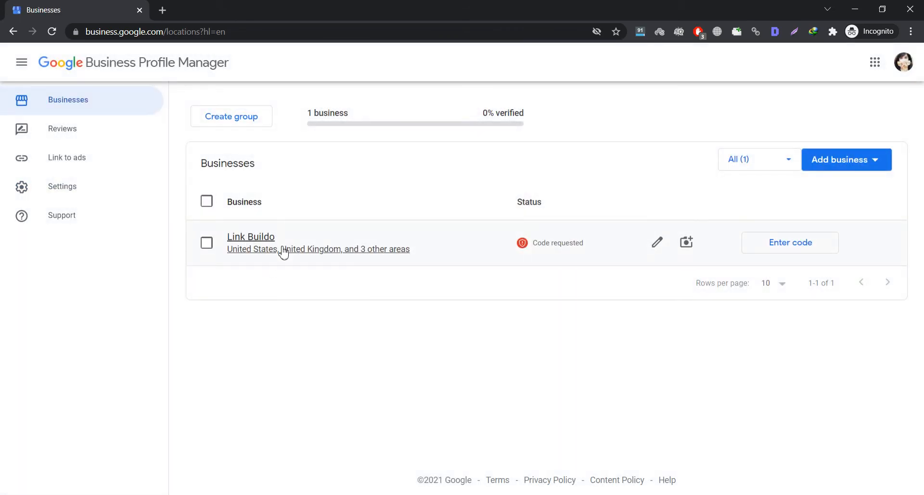
pyautogui.click(257, 248)
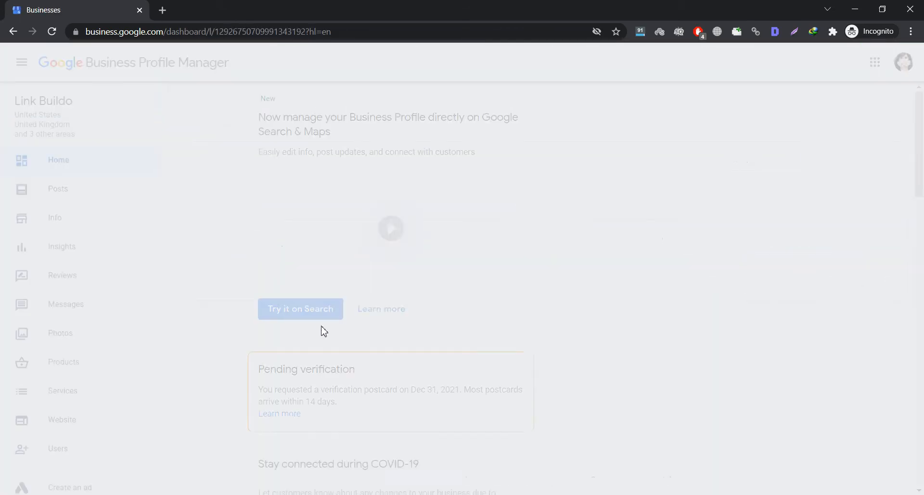
pyautogui.scroll(-10, 348, 324)
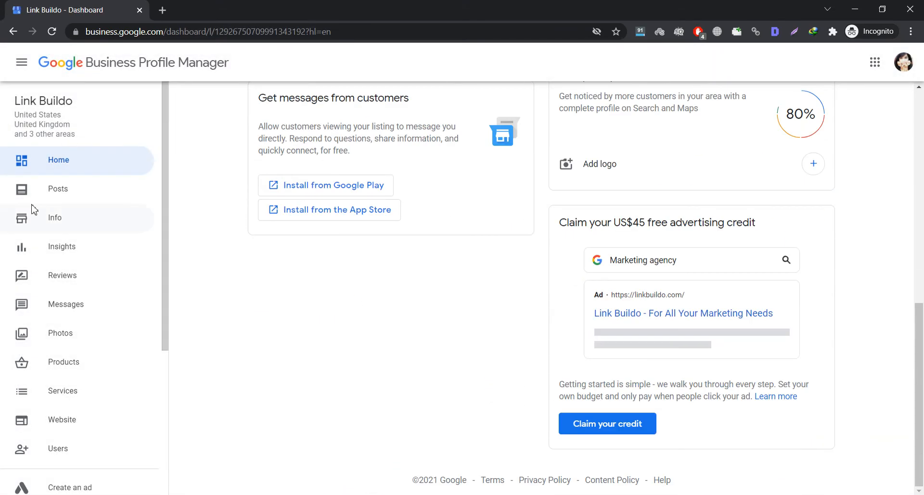
pyautogui.click(56, 218)
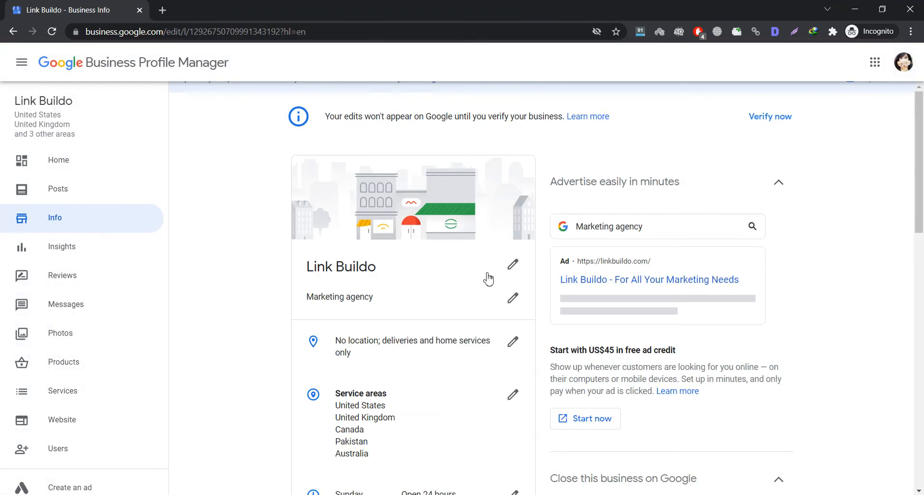
# - Review services, service areas and hours without adding Service options attributes, then switch to YouTube
pyautogui.scroll(-8, 505, 278)
pyautogui.scroll(-1, 506, 278)
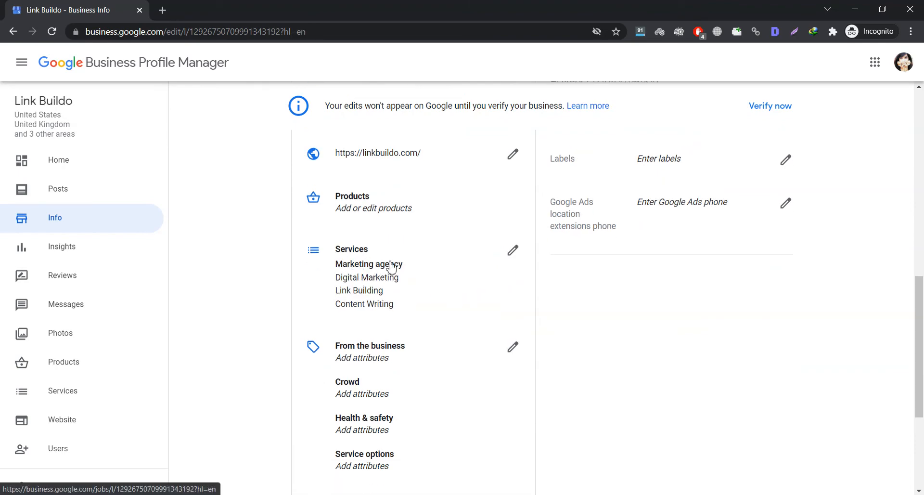
pyautogui.scroll(-3, 395, 305)
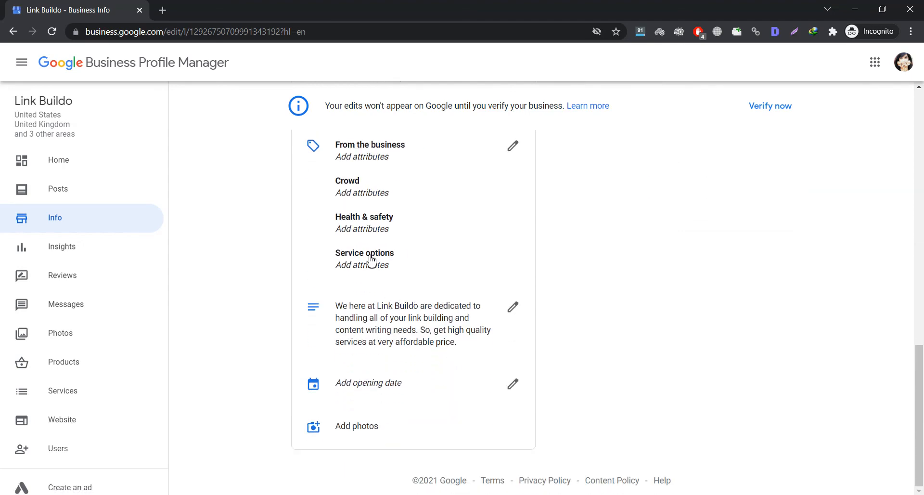
pyautogui.click(370, 261)
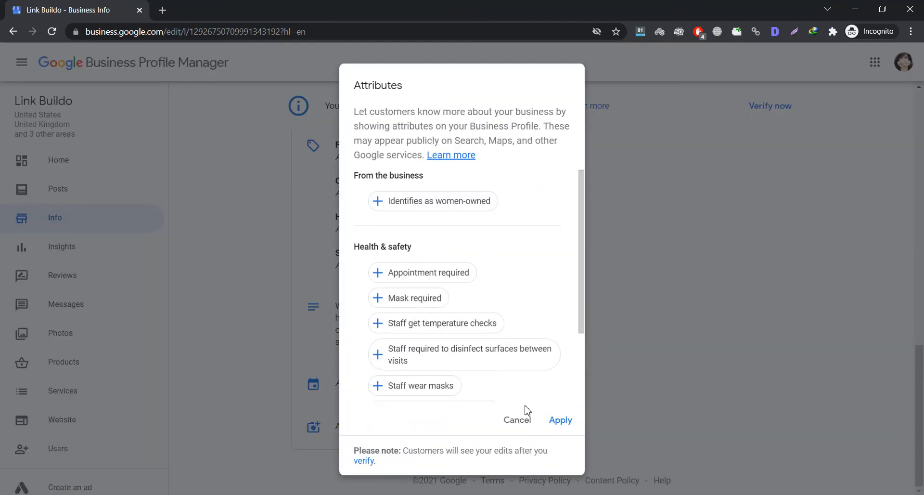
pyautogui.click(516, 419)
pyautogui.scroll(7, 404, 337)
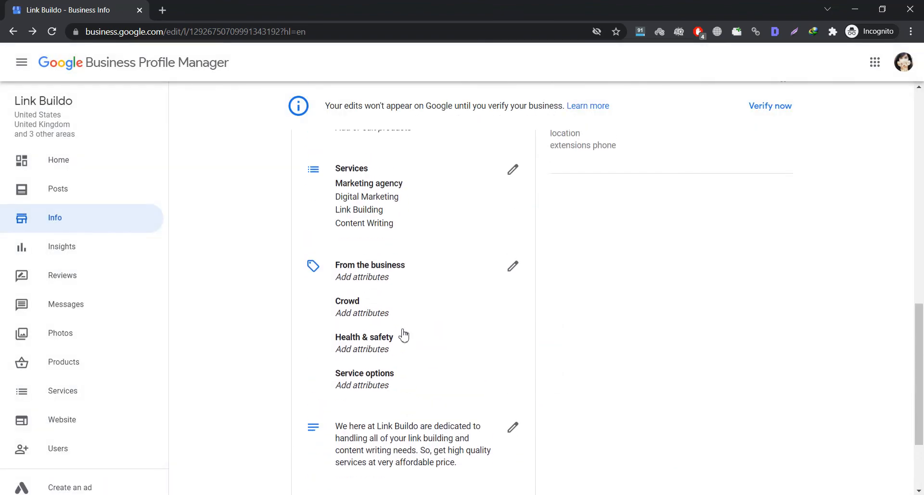
pyautogui.scroll(-4, 403, 335)
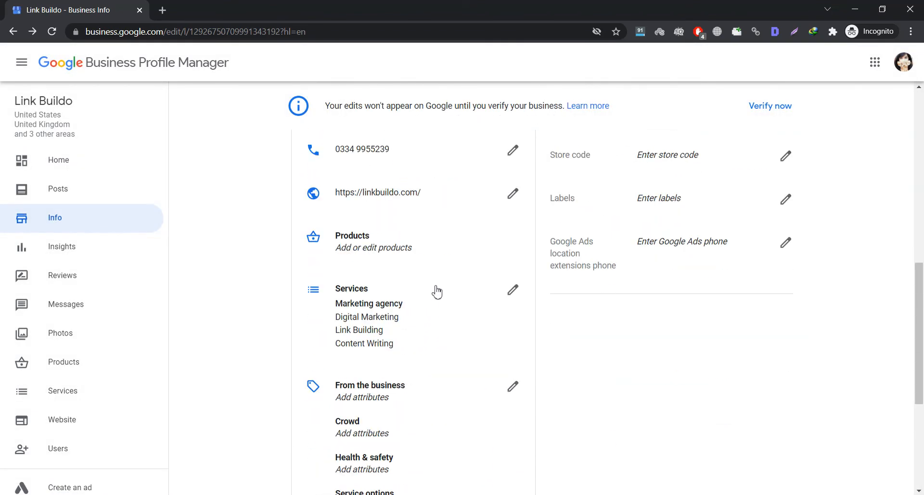
pyautogui.scroll(10, 408, 346)
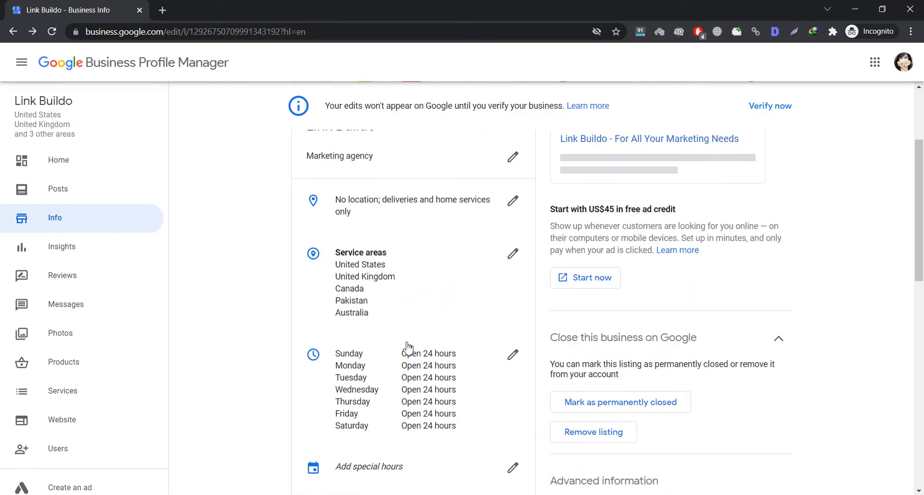
pyautogui.hotkey('alt', 'Tab')
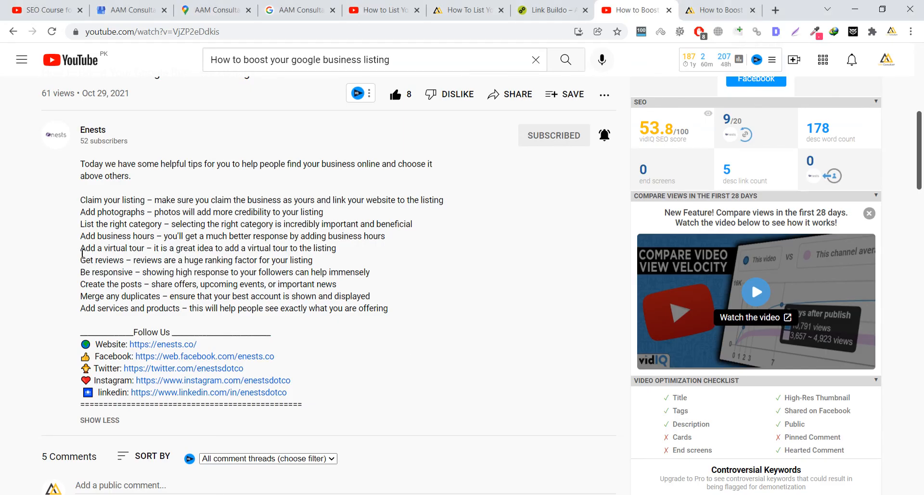
# - Highlight the Add business hours, Add a virtual tour, Get reviews and Create the posts tips
pyautogui.moveTo(84, 235); pyautogui.dragTo(152, 248)
pyautogui.click(156, 233)
pyautogui.click(84, 247)
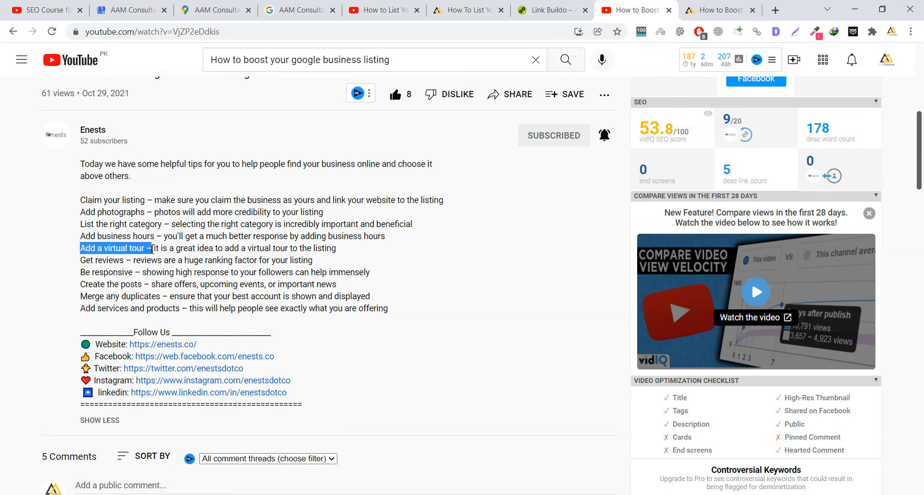
pyautogui.click(151, 248)
pyautogui.moveTo(80, 259); pyautogui.dragTo(151, 271)
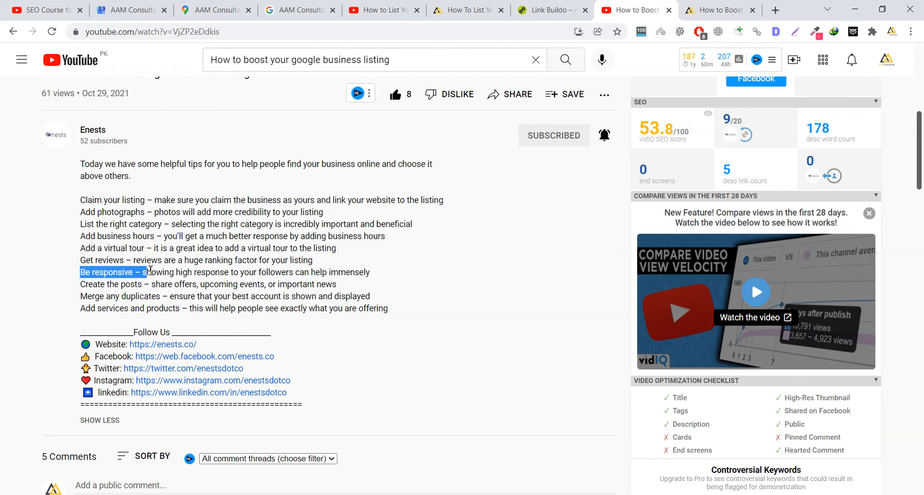
pyautogui.click(123, 270)
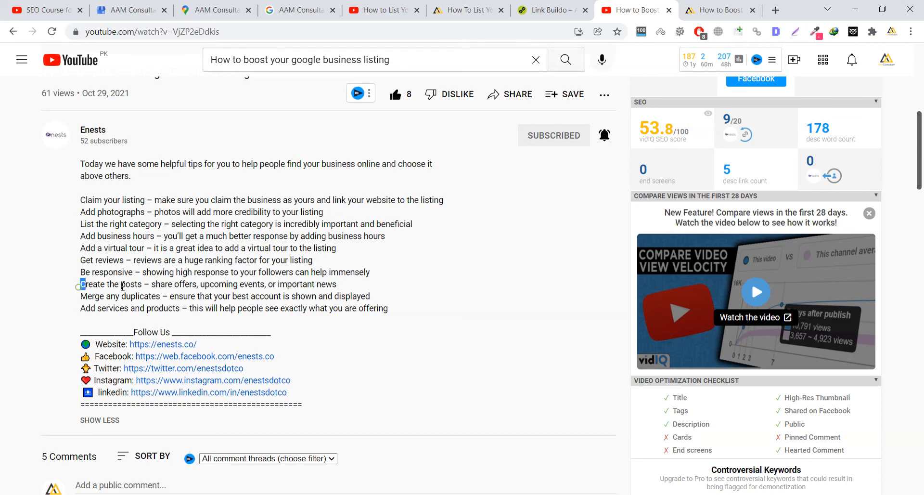
pyautogui.moveTo(80, 284); pyautogui.dragTo(144, 284)
pyautogui.click(143, 284)
# - Highlight the Merge any duplicates and Add services and products tips, then return to Link Buildo
pyautogui.moveTo(80, 296); pyautogui.dragTo(150, 296)
pyautogui.click(163, 295)
pyautogui.click(82, 295)
pyautogui.click(164, 295)
pyautogui.click(76, 296)
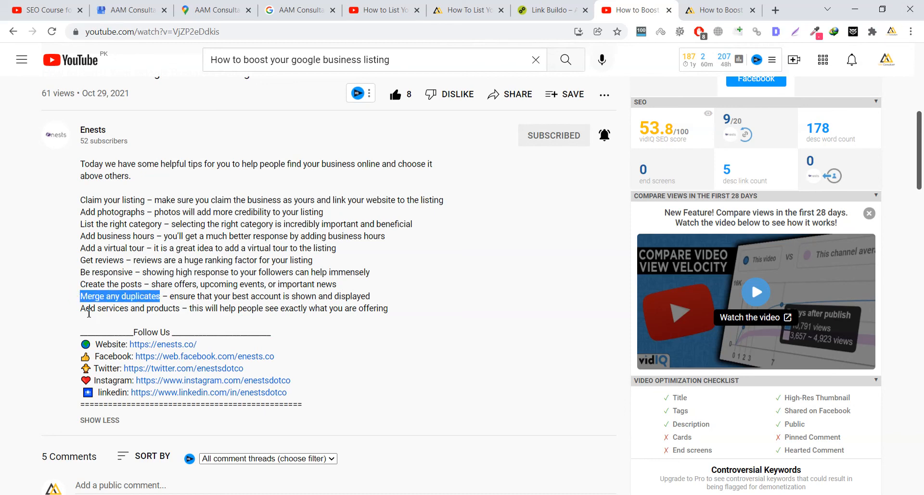
pyautogui.moveTo(80, 308); pyautogui.dragTo(182, 308)
pyautogui.click(183, 307)
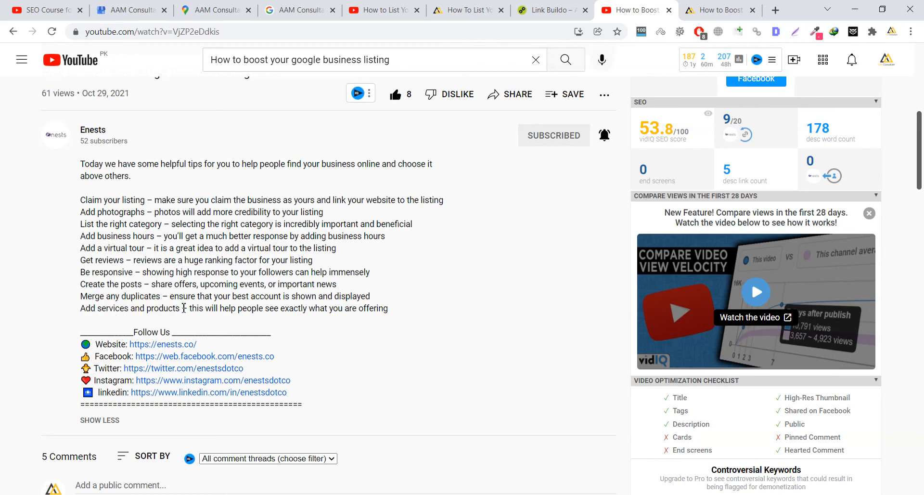
pyautogui.hotkey('alt', 'Tab')
pyautogui.scroll(-4, 90, 276)
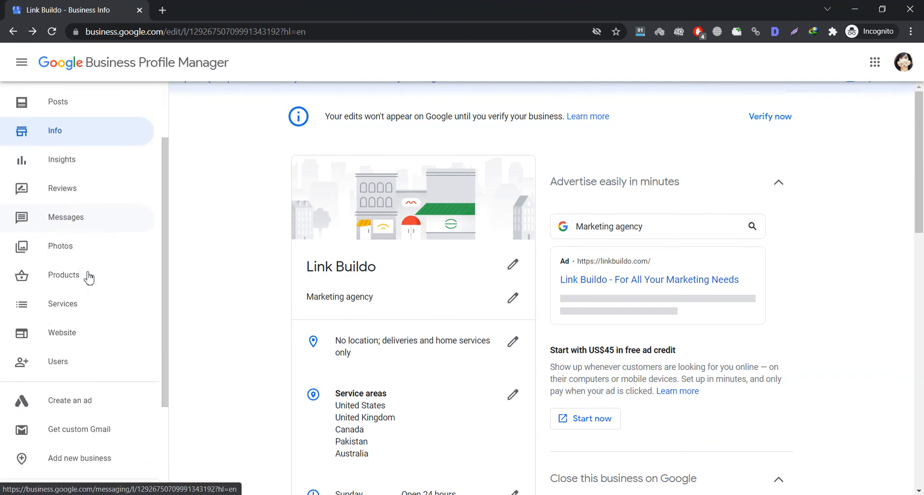
pyautogui.scroll(5, 88, 275)
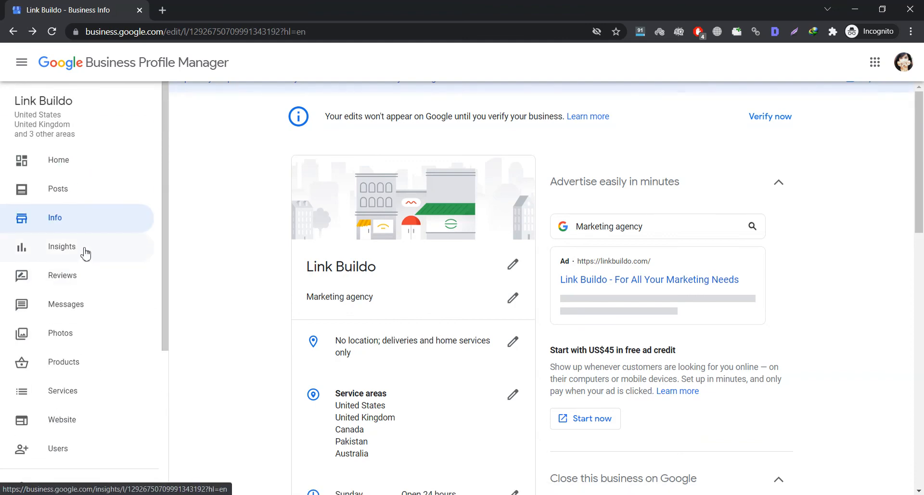
pyautogui.scroll(-5, 85, 253)
pyautogui.scroll(1, 85, 252)
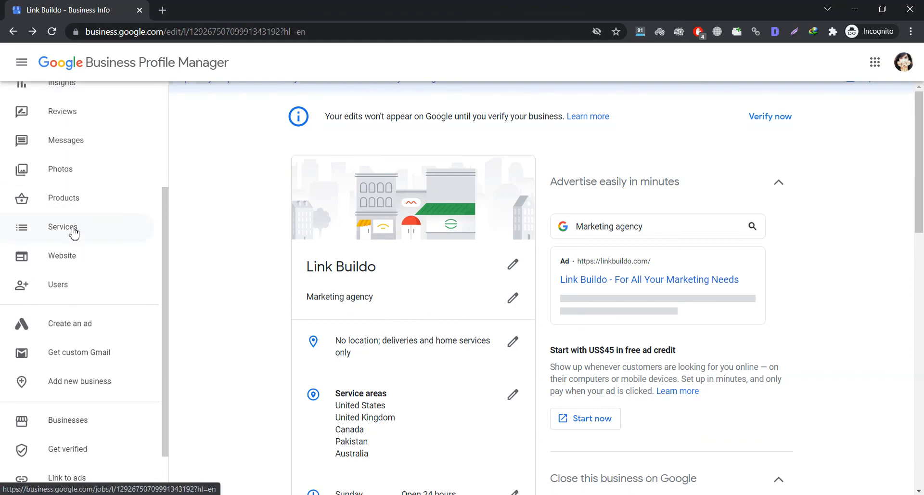
pyautogui.hotkey('alt', 'Tab')
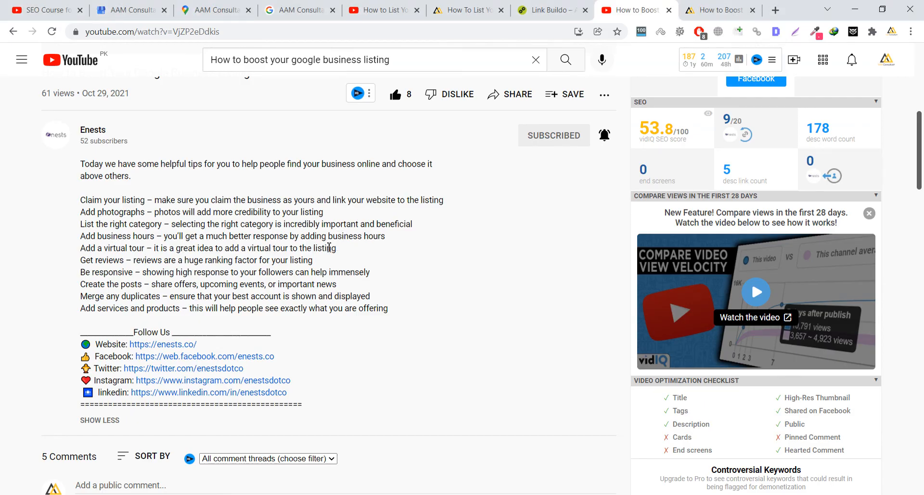
pyautogui.click(215, 10)
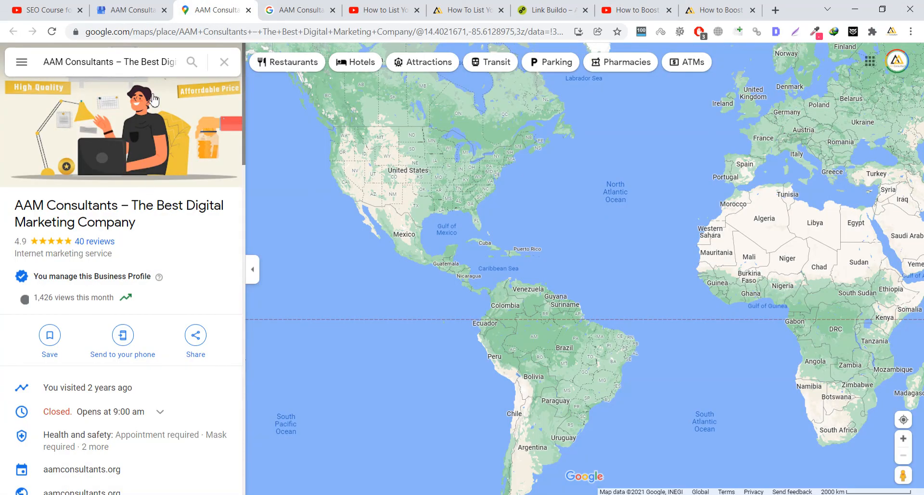
# - Browse the AAM Consultants profile's posts feed, then view its Google search results
pyautogui.click(128, 10)
pyautogui.click(71, 213)
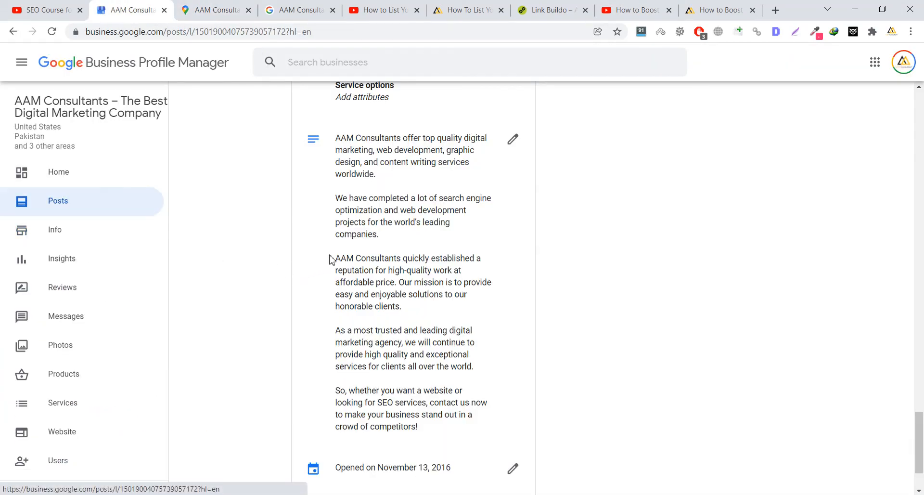
pyautogui.scroll(-20, 356, 255)
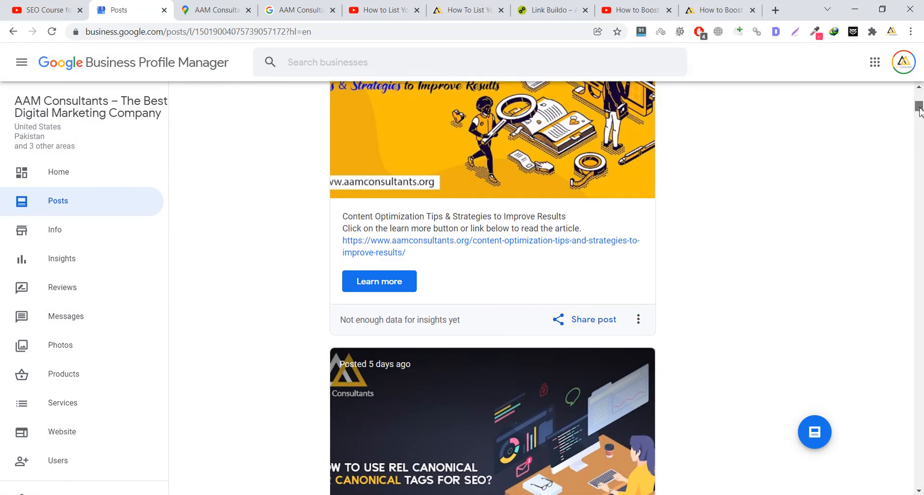
pyautogui.scroll(20, 918, 106)
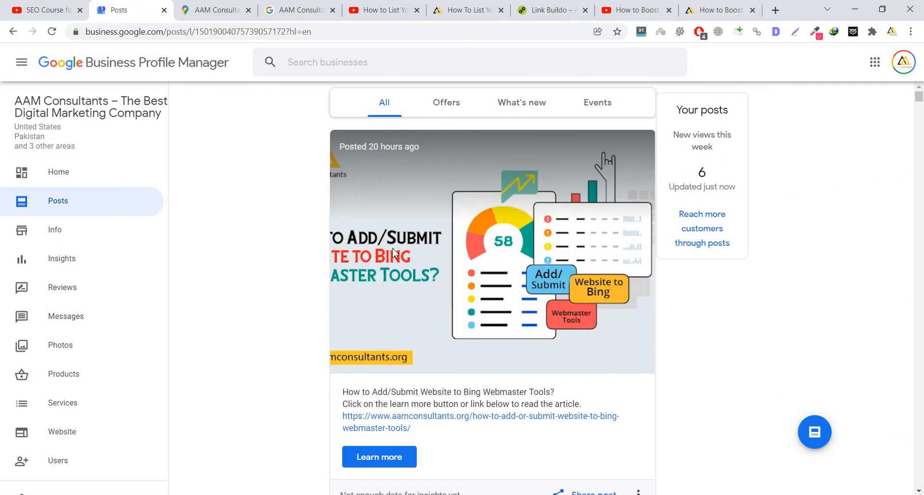
pyautogui.click(297, 10)
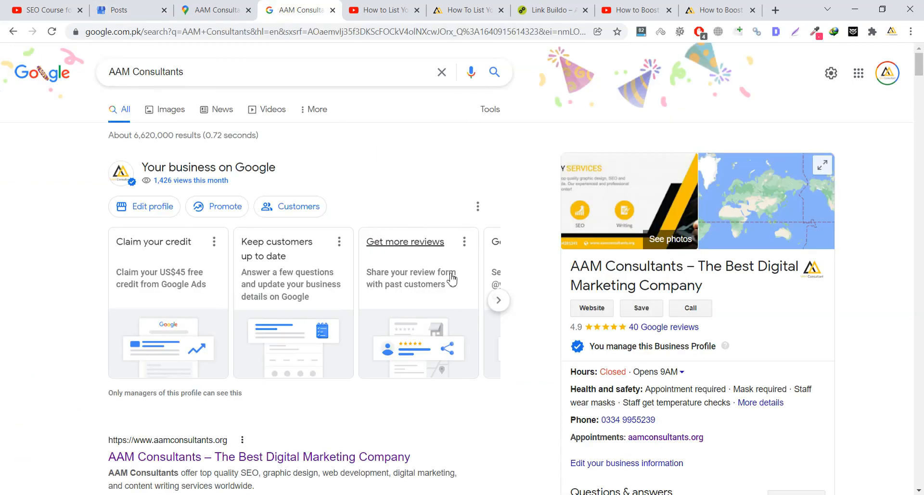
# - Review the AAM Consultants search results and its managed Business Profile panel
pyautogui.scroll(-7, 619, 315)
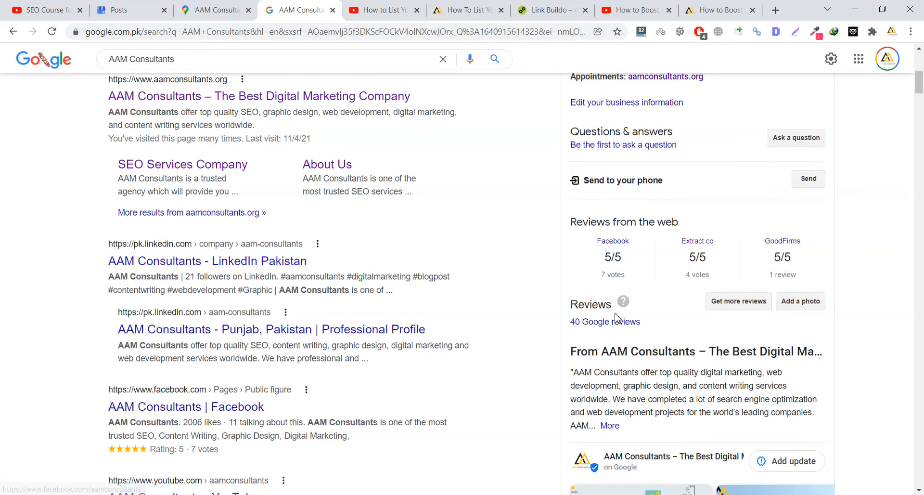
pyautogui.scroll(-5, 611, 317)
pyautogui.scroll(-3, 701, 371)
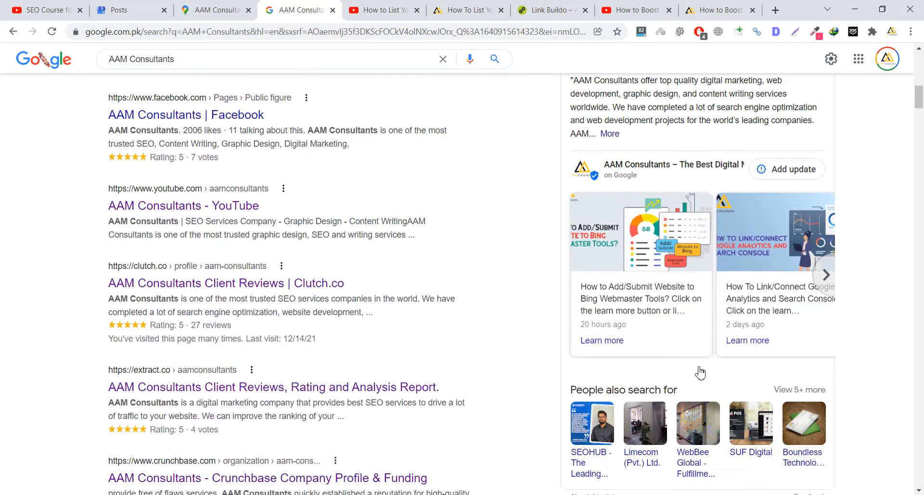
pyautogui.scroll(2, 686, 309)
pyautogui.scroll(10, 682, 306)
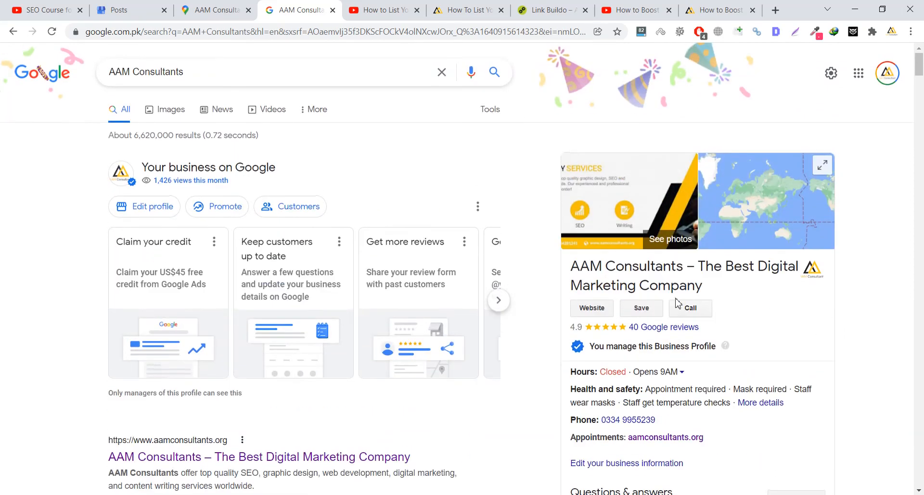
# - Return to the listing-boost video, then open the 'How to Boost Your Google Business Listing?' article
pyautogui.click(634, 10)
pyautogui.scroll(6, 420, 226)
pyautogui.scroll(-5, 420, 226)
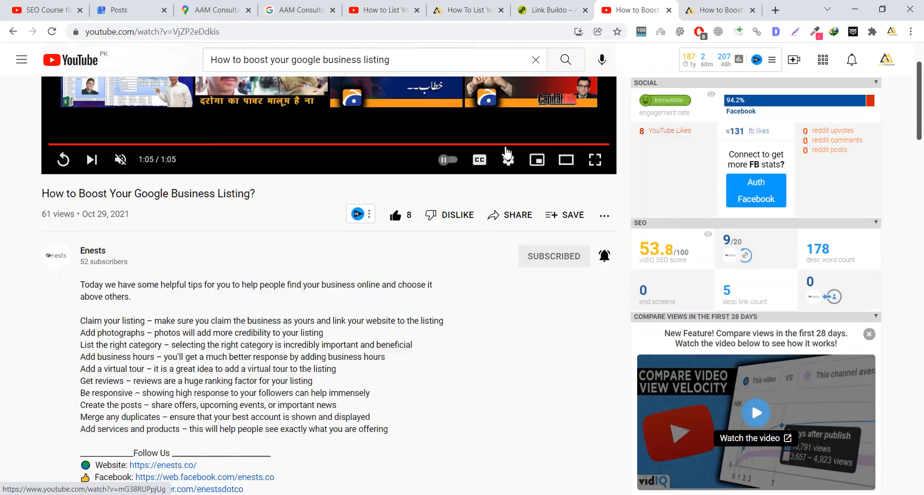
pyautogui.click(707, 4)
# - Read the boost-listing article to its end, return to the top, then switch to the SEO Course video
pyautogui.scroll(6, 507, 238)
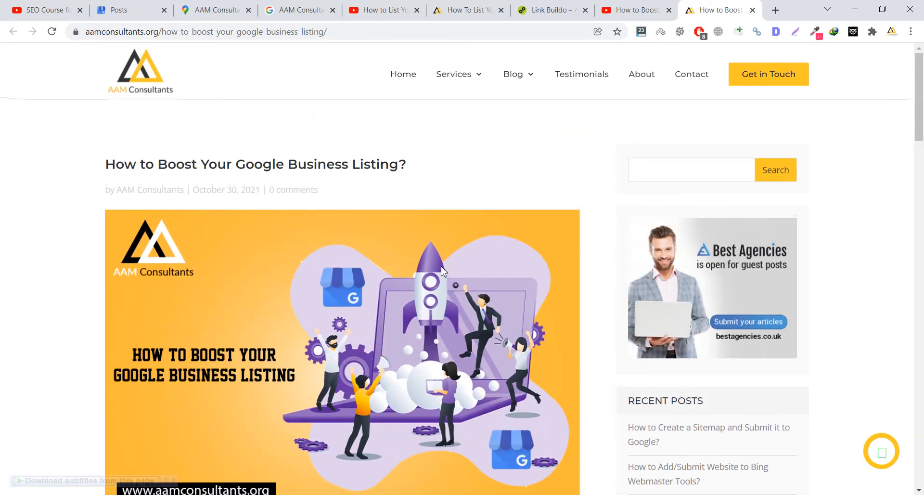
pyautogui.scroll(-7, 443, 272)
pyautogui.scroll(-20, 444, 272)
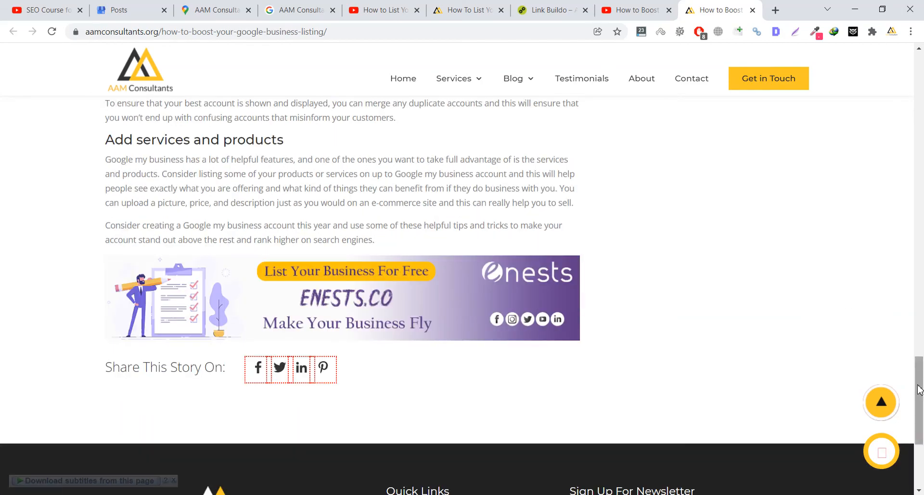
pyautogui.click(881, 402)
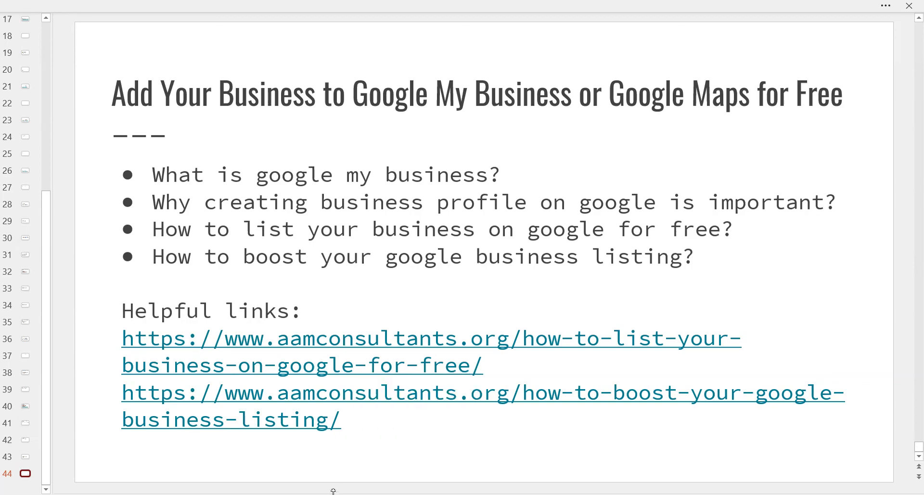
pyautogui.moveTo(312, 493)
pyautogui.click(262, 454)
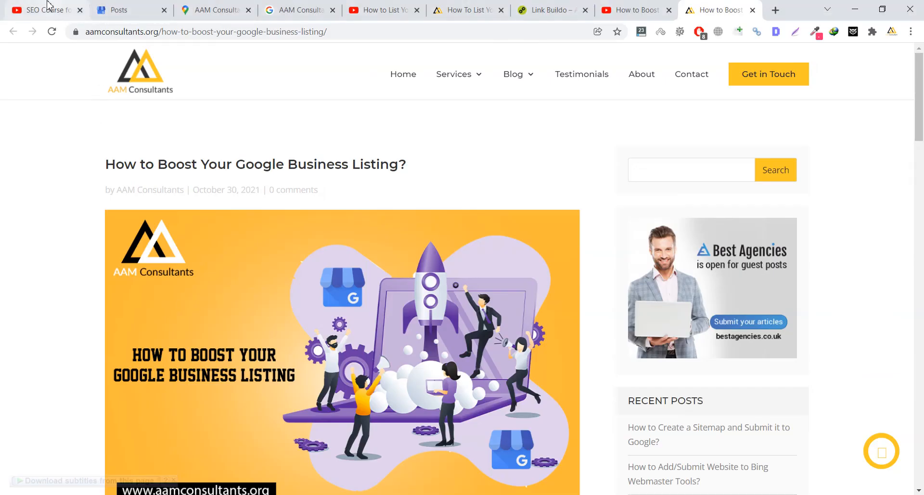